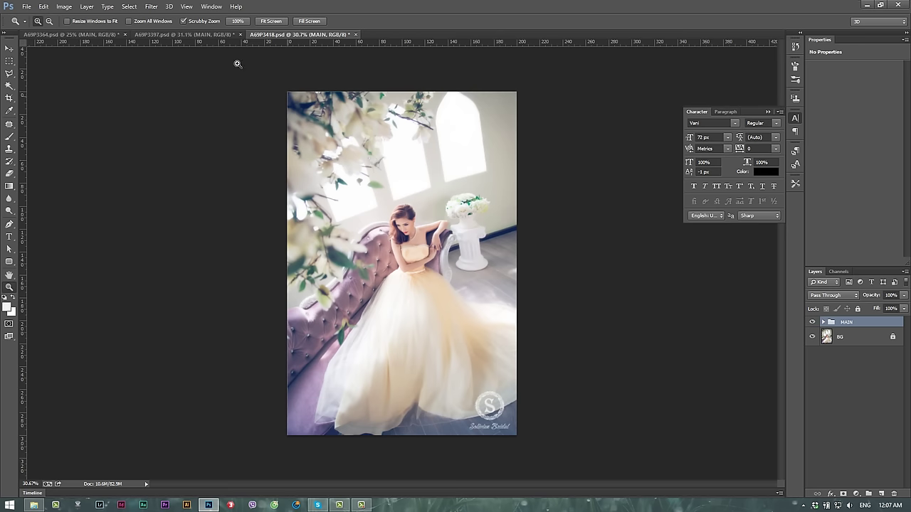
# Step: Switch from the red-dress photo A69P3364 to the purple-gown photo A69P3397
pyautogui.click(92, 36)
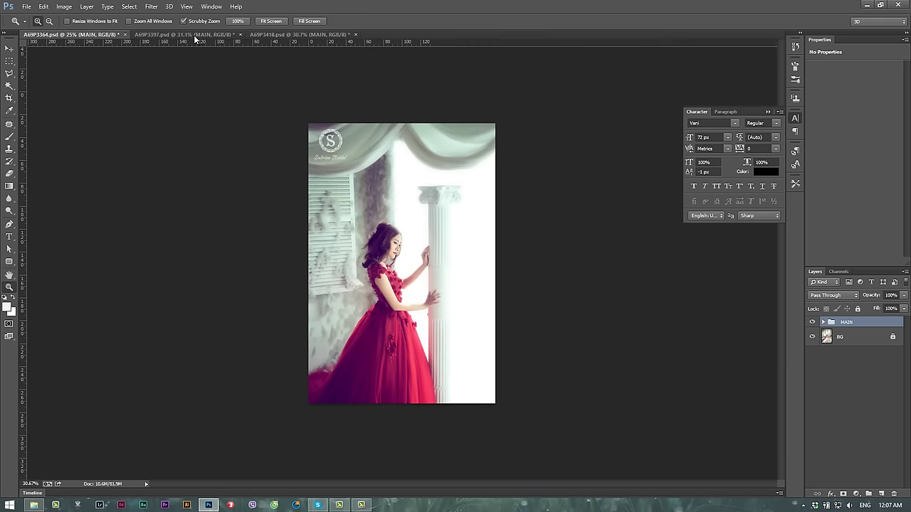
pyautogui.click(181, 35)
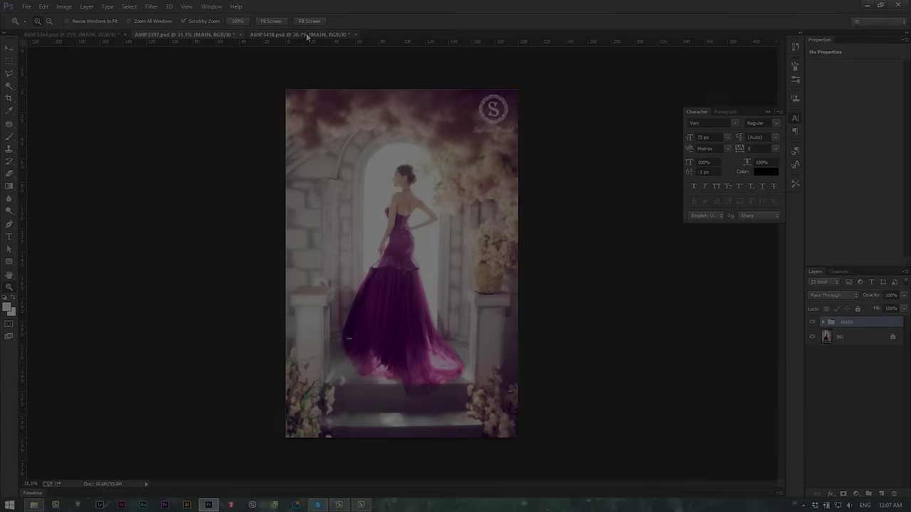
# Step: Flip between the cream, purple and red-dress photos, then zoom slightly into the purple-gown photo
pyautogui.click(308, 36)
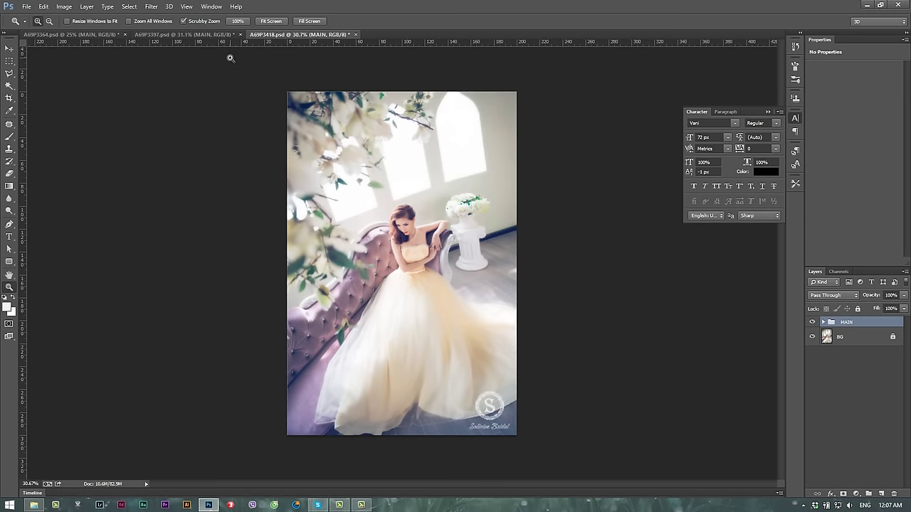
pyautogui.click(181, 34)
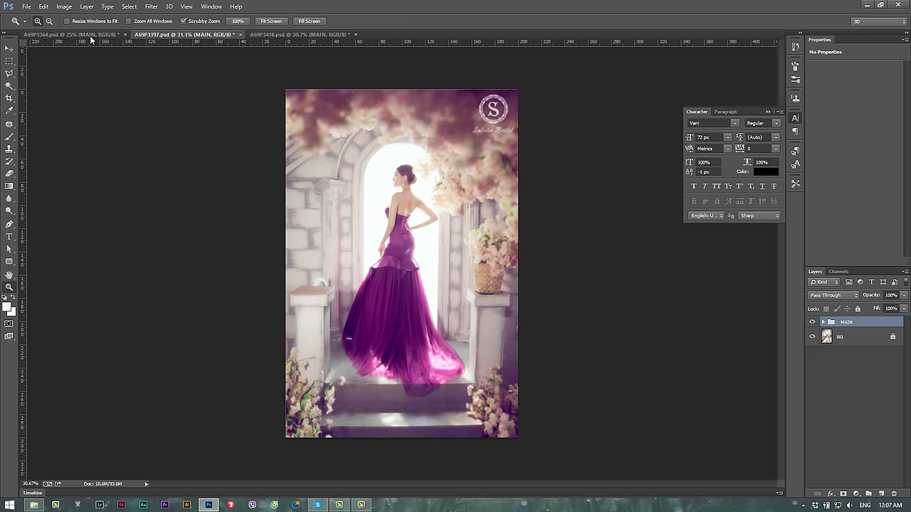
pyautogui.click(84, 34)
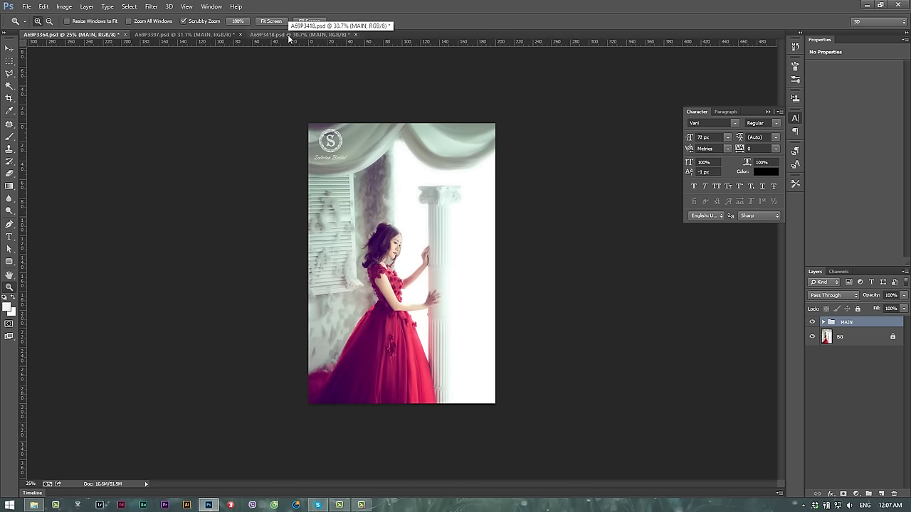
pyautogui.click(255, 36)
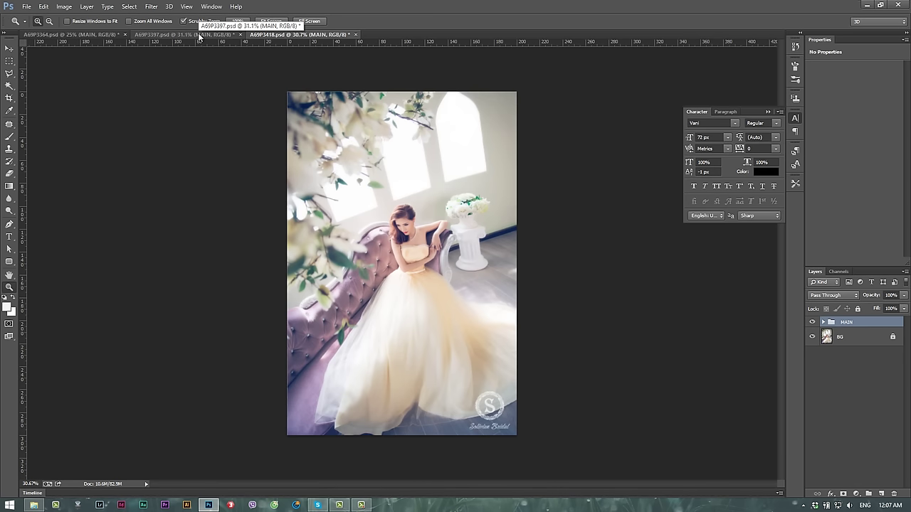
pyautogui.click(199, 36)
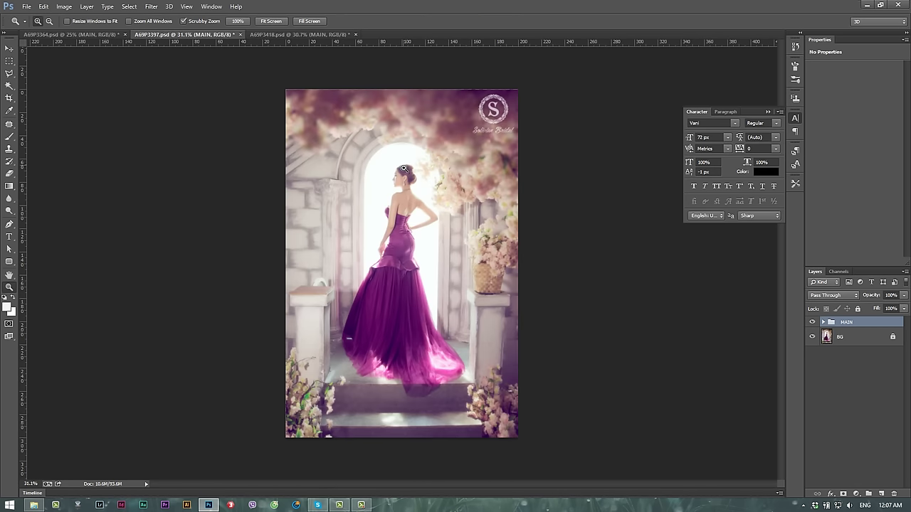
pyautogui.click(410, 204)
pyautogui.moveTo(401, 178); pyautogui.dragTo(403, 186)
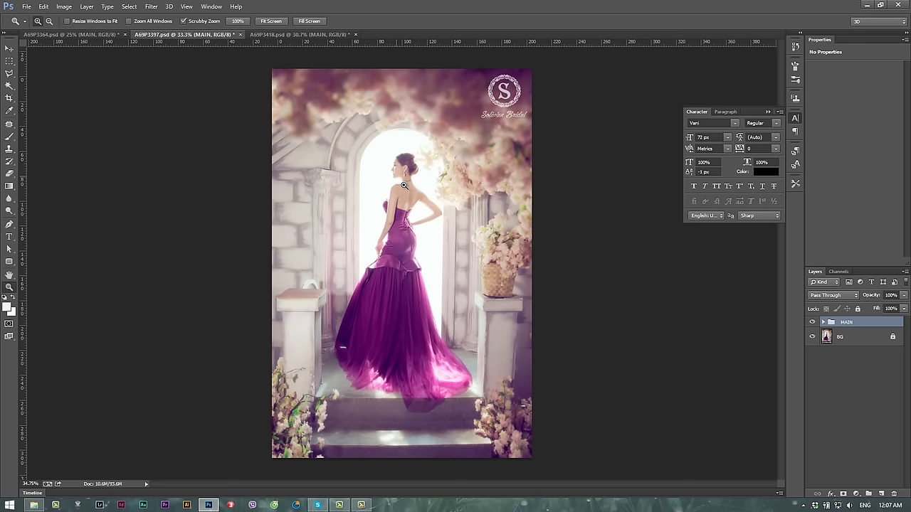
# Step: Cycle through the three bridal photos again, ending on the cream-gown photo A69P3418
pyautogui.click(299, 35)
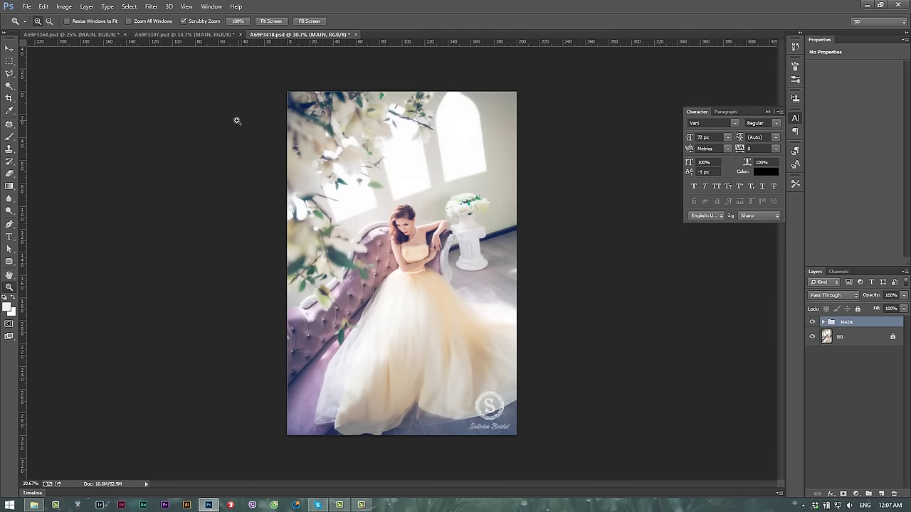
pyautogui.click(181, 34)
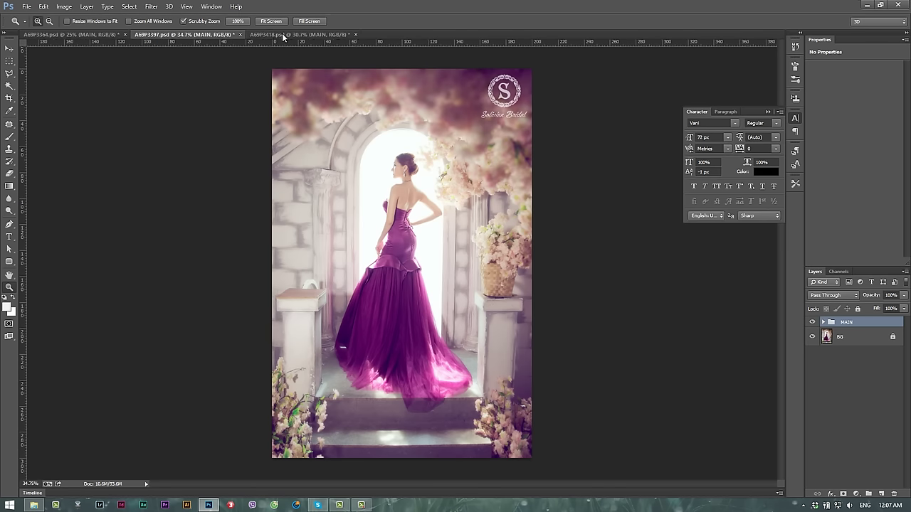
pyautogui.click(91, 33)
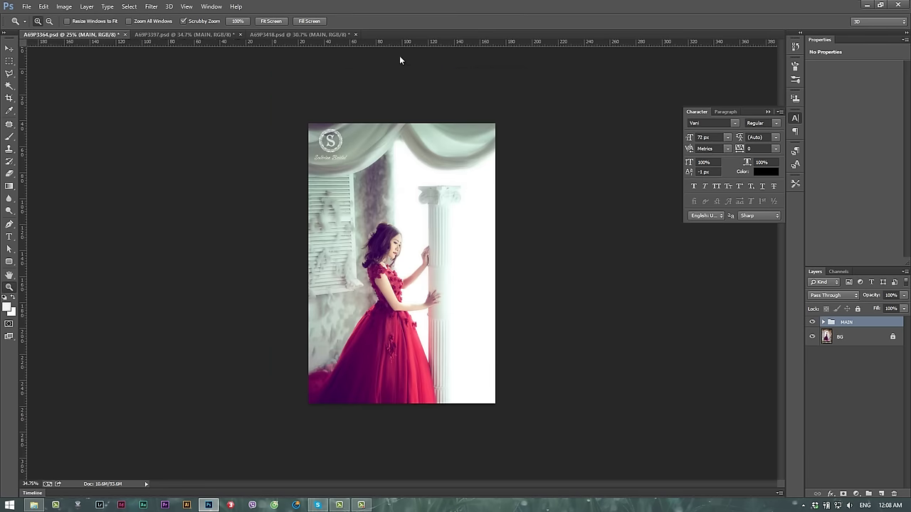
pyautogui.click(293, 34)
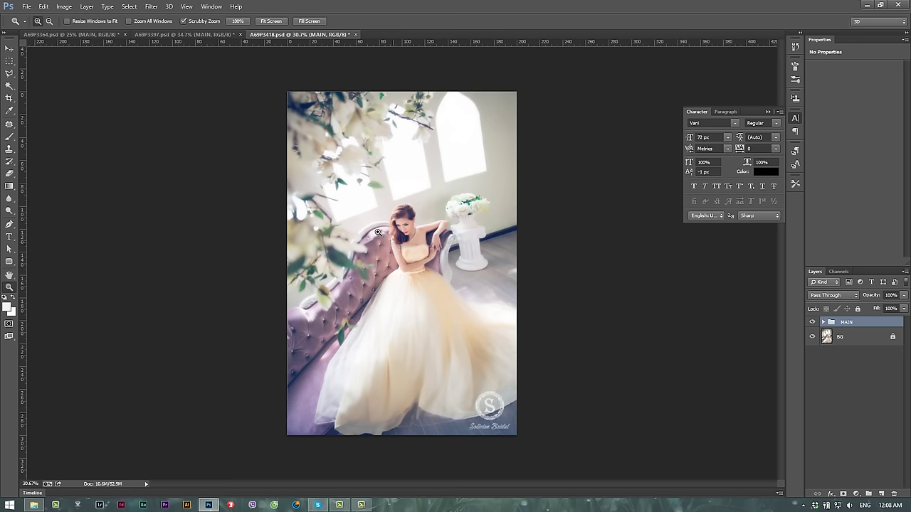
pyautogui.click(206, 34)
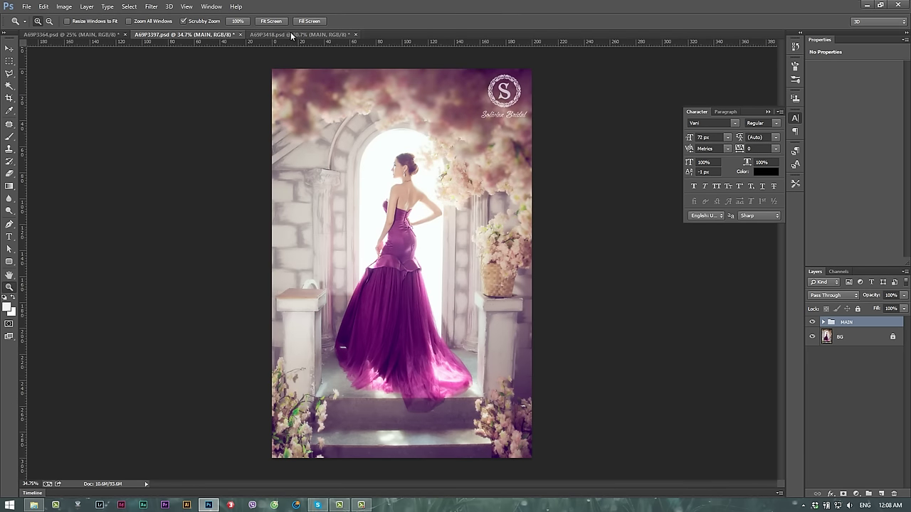
pyautogui.click(88, 33)
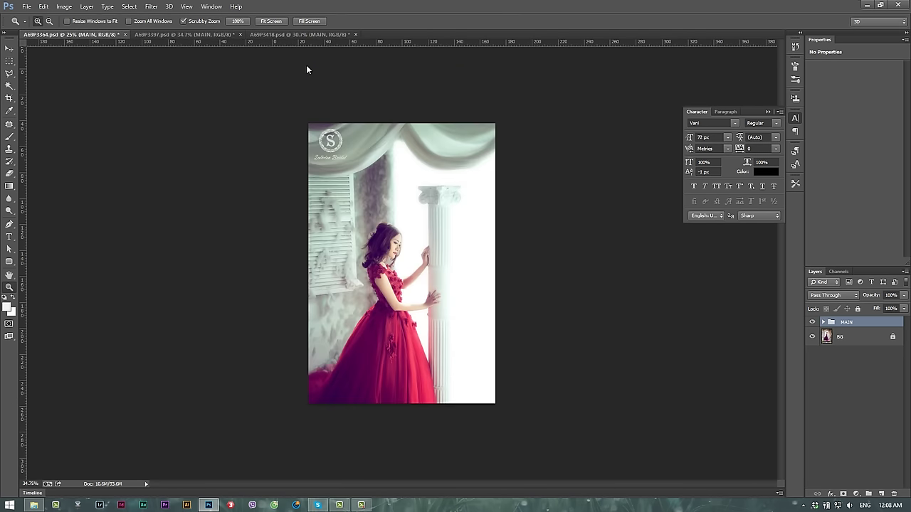
pyautogui.click(283, 34)
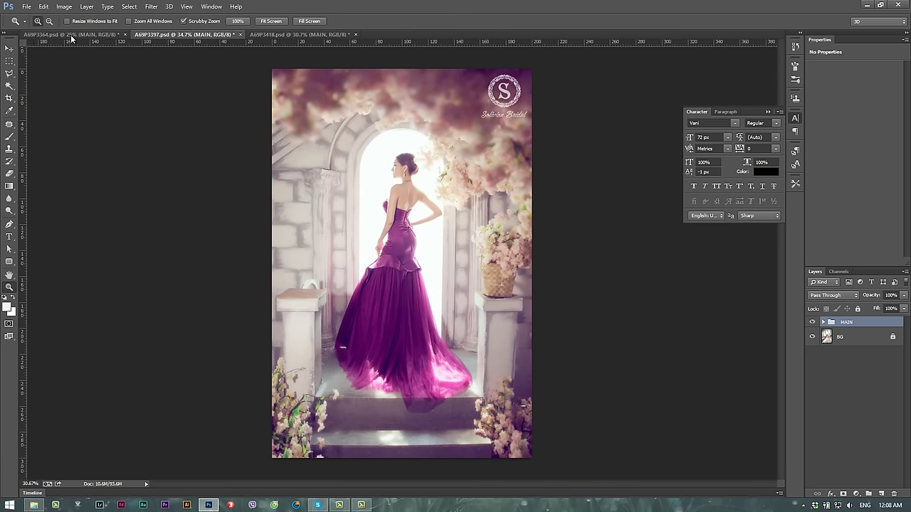
pyautogui.click(178, 34)
pyautogui.hotkey('ctrl', 'shift', 'Tab')
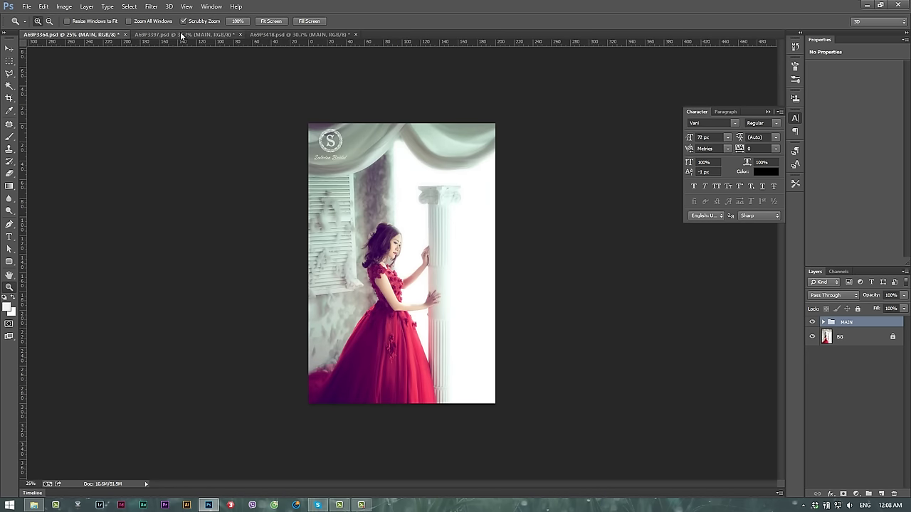
pyautogui.click(180, 33)
pyautogui.click(297, 35)
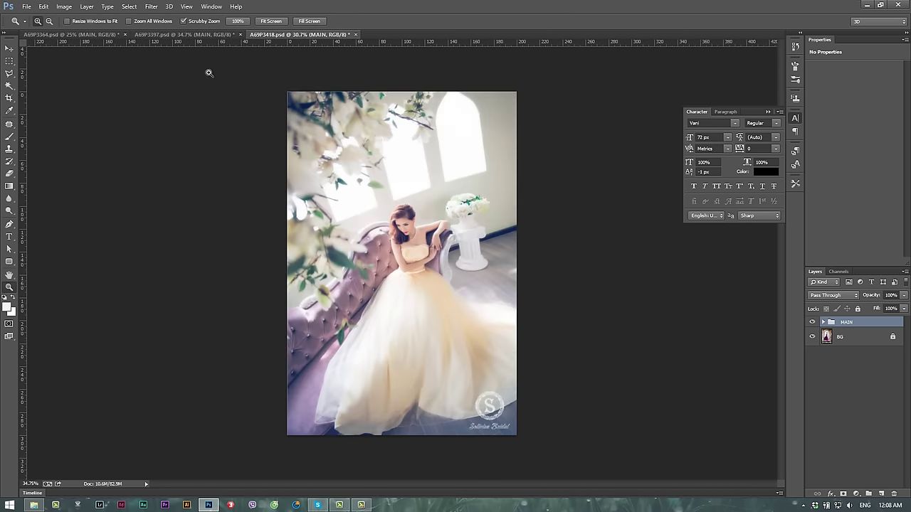
pyautogui.click(812, 322)
pyautogui.click(813, 323)
pyautogui.click(813, 322)
pyautogui.click(813, 322)
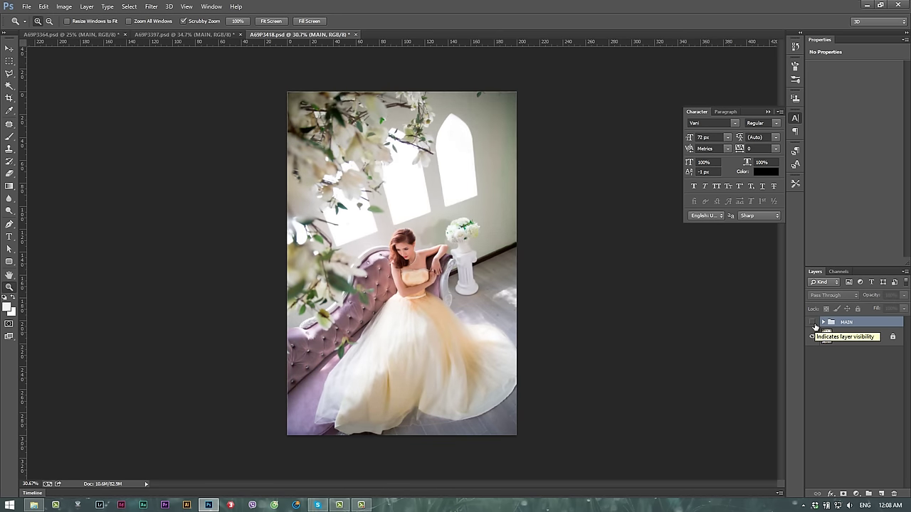
pyautogui.click(812, 323)
pyautogui.click(812, 323)
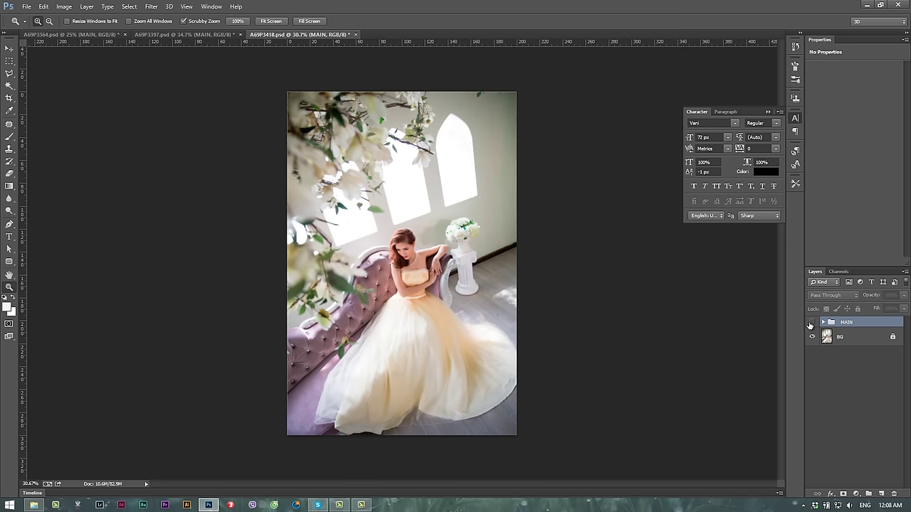
pyautogui.click(813, 322)
pyautogui.click(813, 322)
pyautogui.click(812, 323)
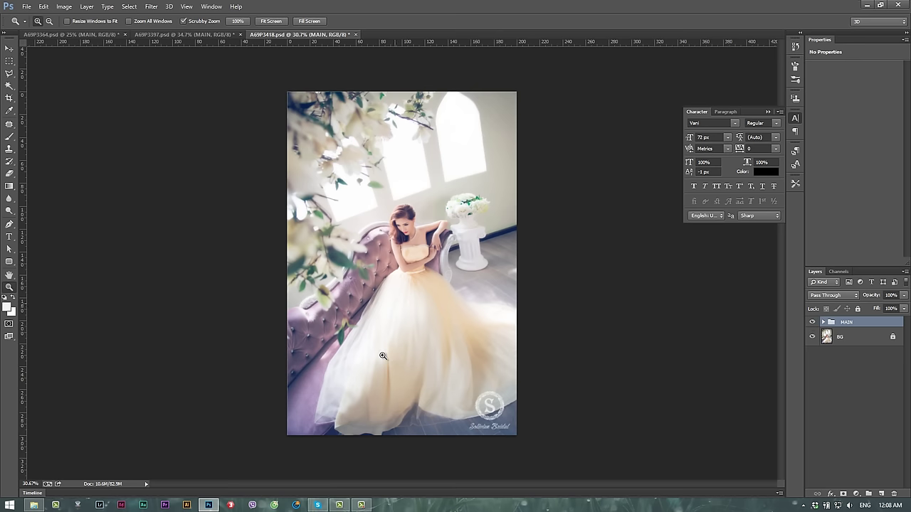
pyautogui.click(812, 323)
pyautogui.click(812, 324)
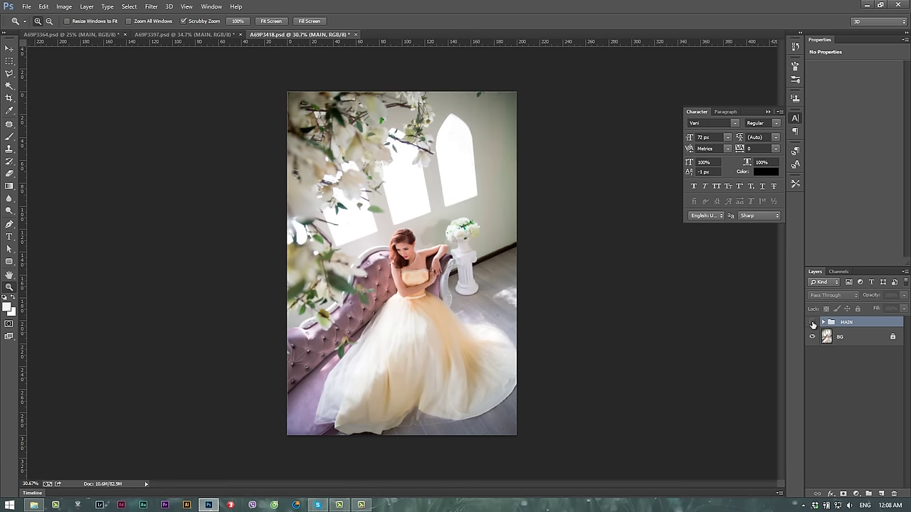
pyautogui.click(811, 325)
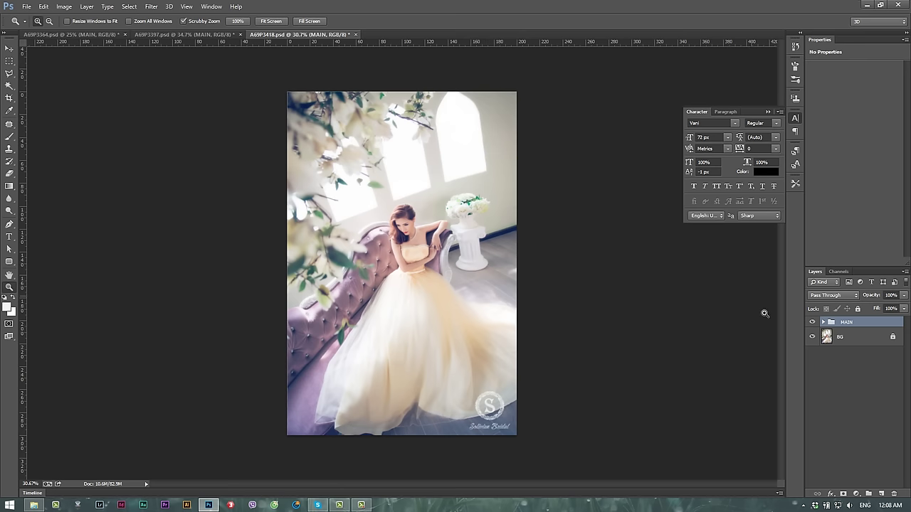
pyautogui.click(812, 325)
pyautogui.click(812, 325)
# Step: On the purple-gown photo A69P3397, toggle the MAIN retouch group to compare against the original
pyautogui.click(180, 34)
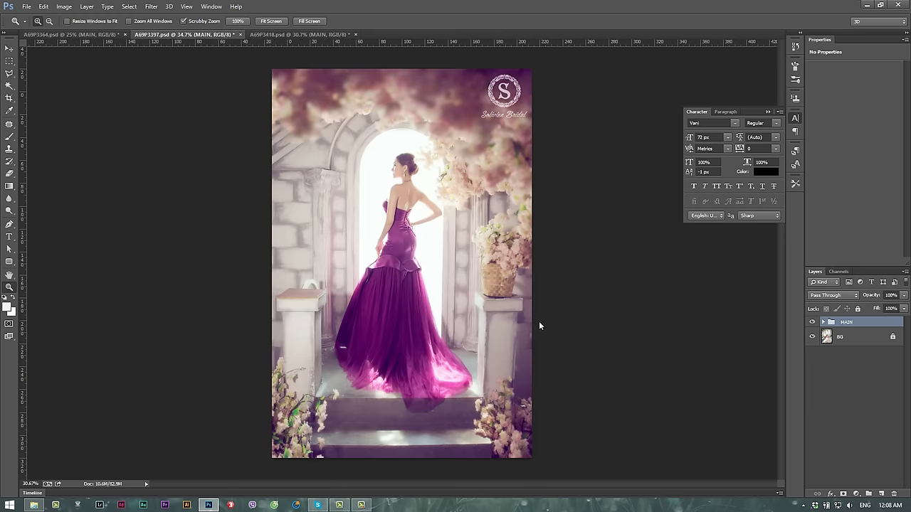
pyautogui.click(813, 324)
pyautogui.click(812, 324)
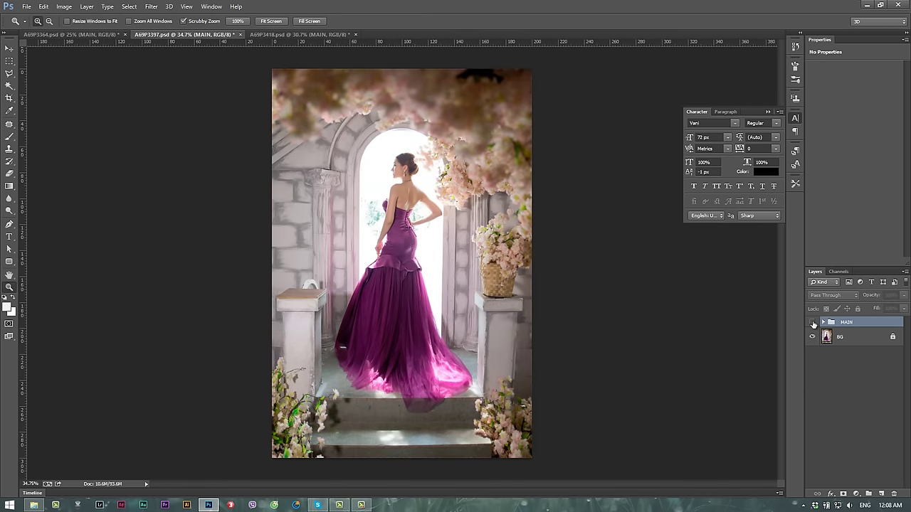
pyautogui.click(813, 324)
pyautogui.click(813, 325)
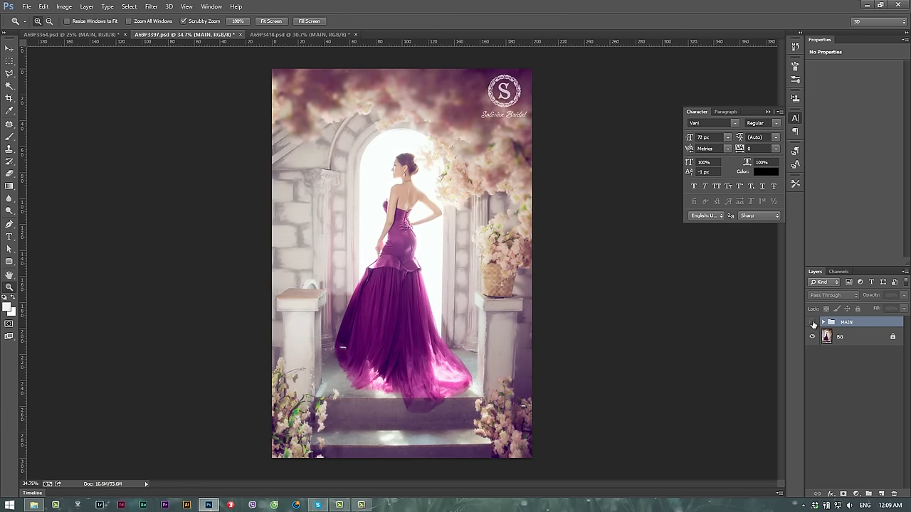
pyautogui.click(812, 324)
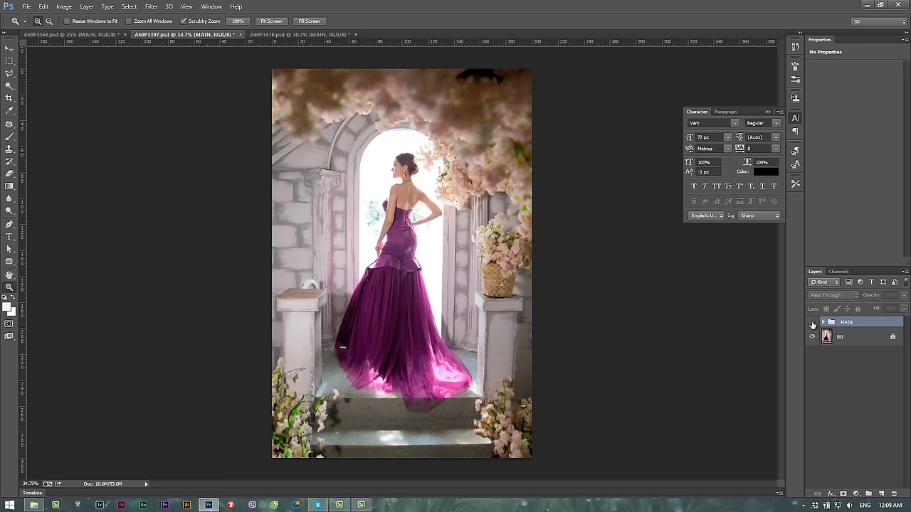
pyautogui.click(812, 324)
pyautogui.click(813, 324)
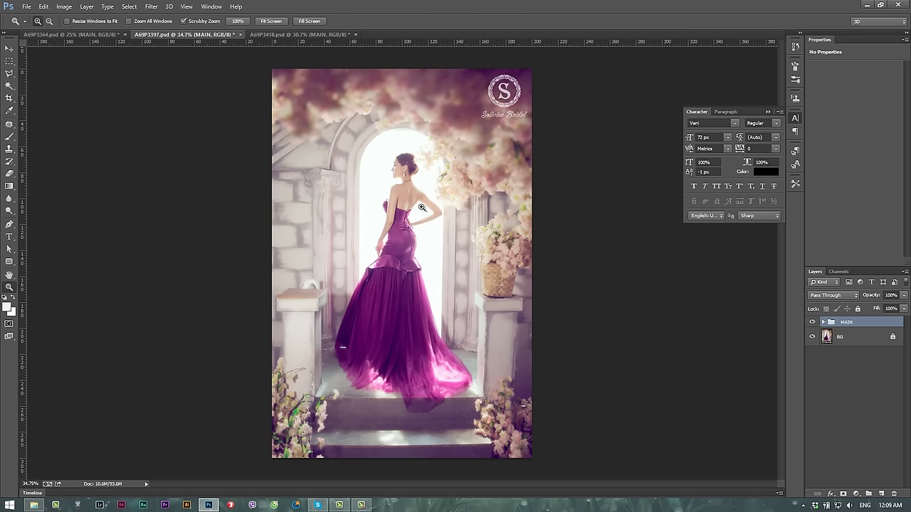
# Step: Zoom in to compare the dress back, fit on screen, then hide the red-dress photo's retouch
pyautogui.moveTo(403, 211); pyautogui.dragTo(478, 216)
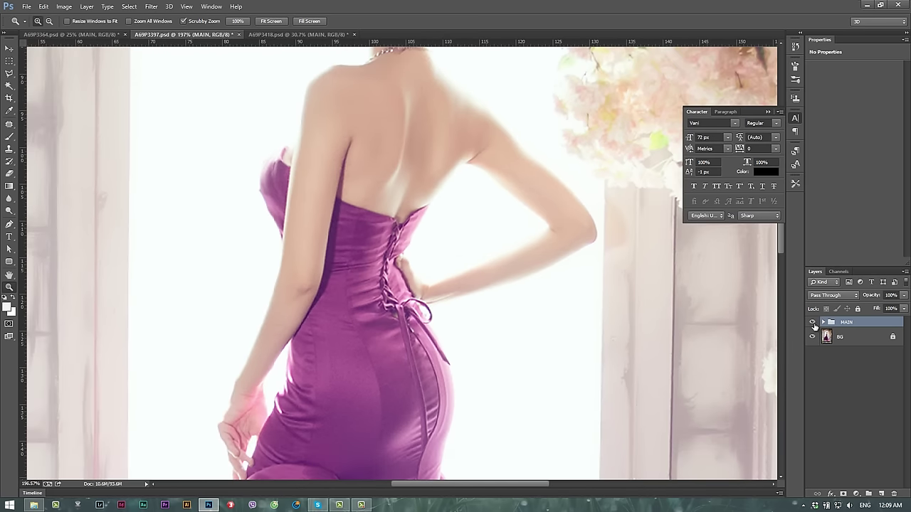
pyautogui.click(812, 324)
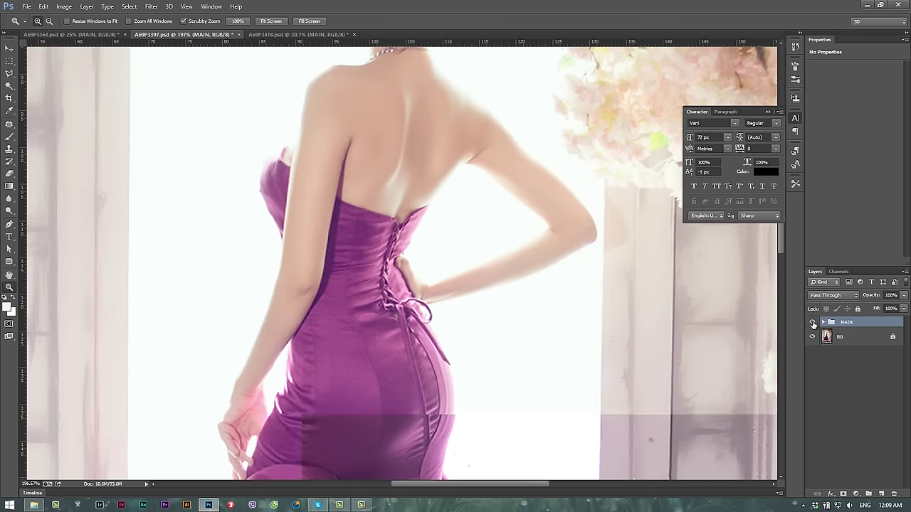
pyautogui.rightClick(443, 221)
pyautogui.click(443, 222)
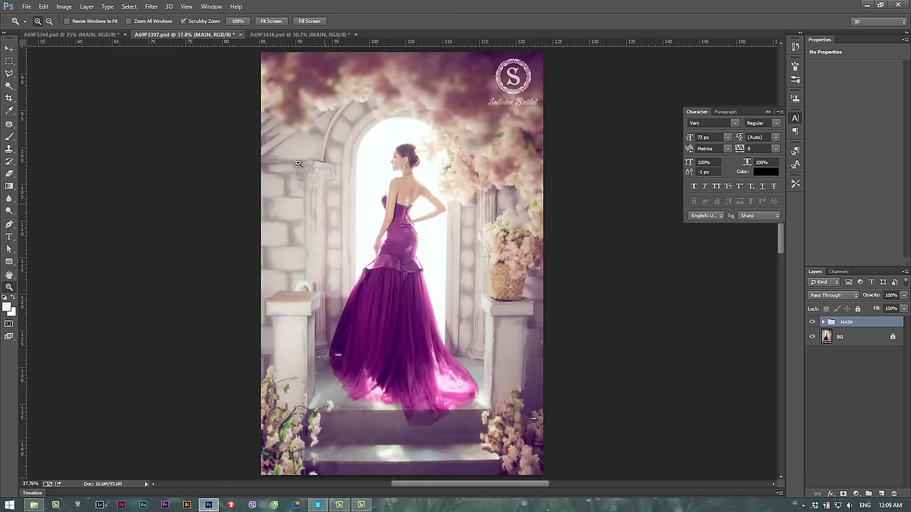
pyautogui.click(84, 35)
pyautogui.click(812, 324)
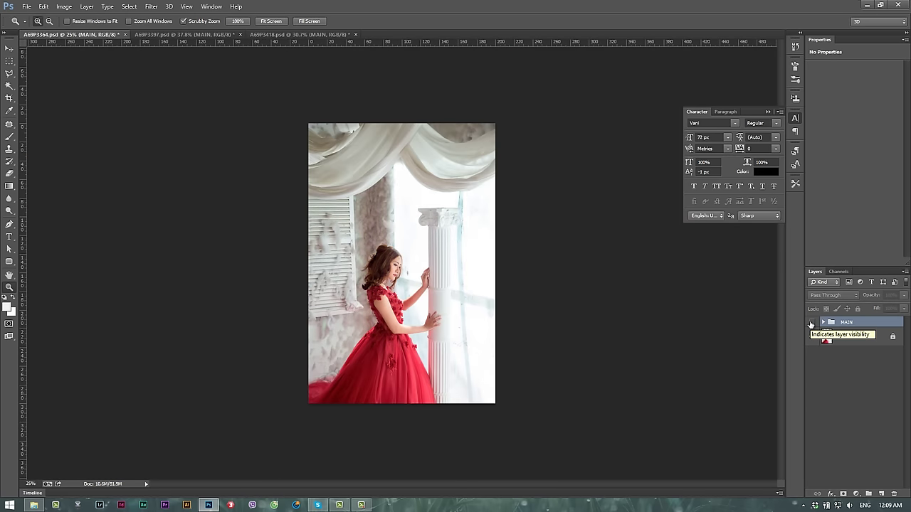
pyautogui.click(812, 324)
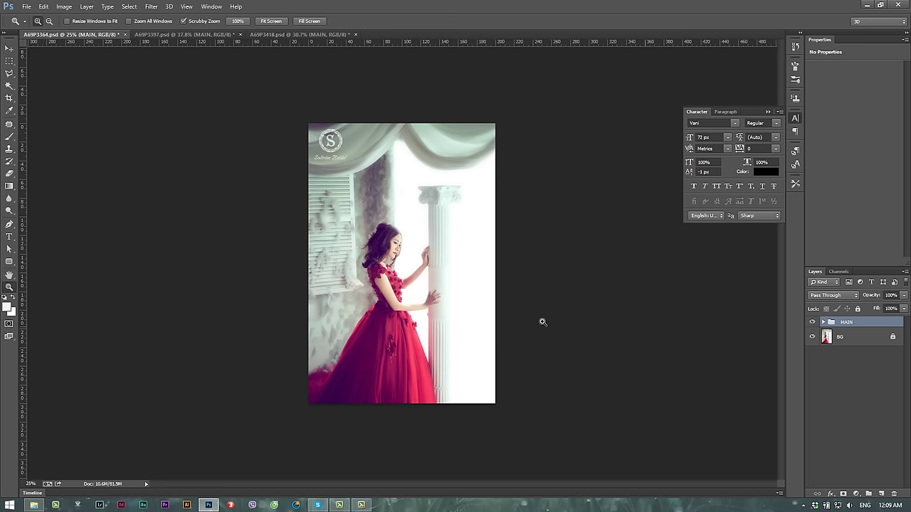
pyautogui.click(812, 322)
pyautogui.click(812, 323)
pyautogui.click(812, 324)
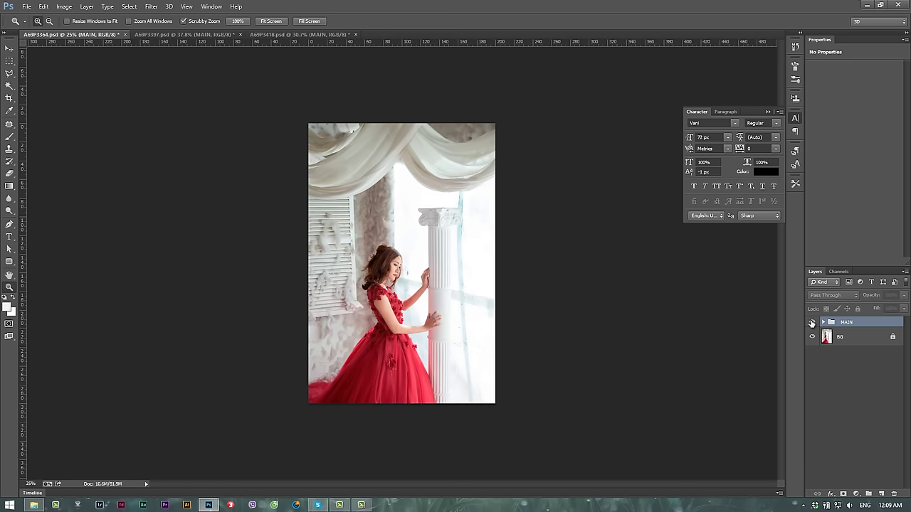
pyautogui.click(812, 324)
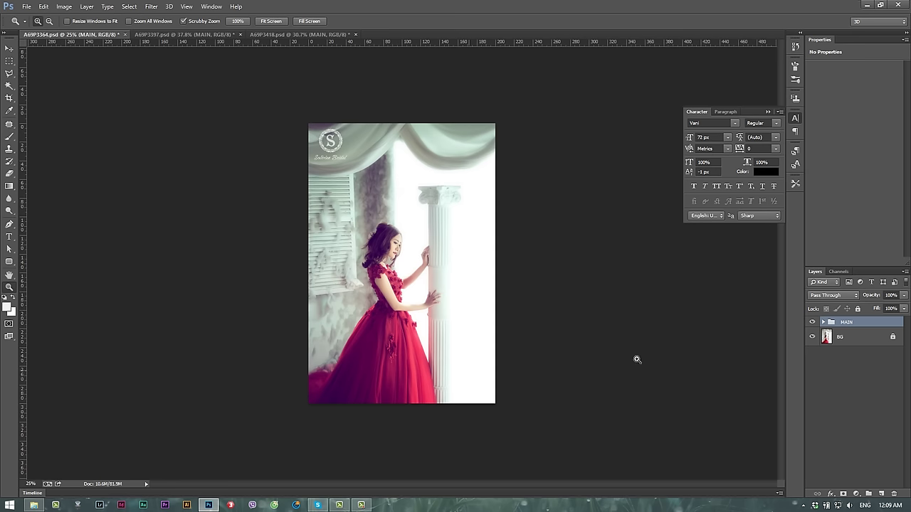
pyautogui.click(812, 322)
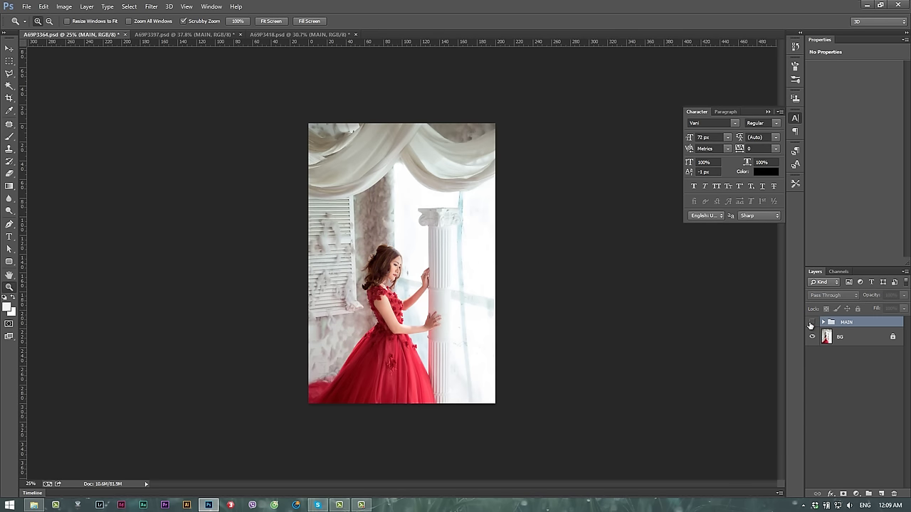
# Step: Close A69P3364 and A69P3418 without saving changes
pyautogui.click(124, 34)
pyautogui.click(454, 186)
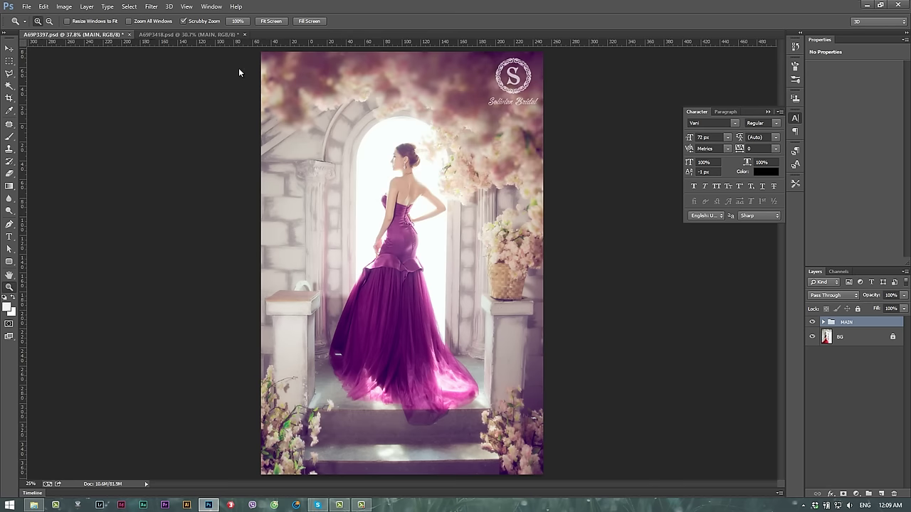
pyautogui.click(234, 34)
pyautogui.hotkey('ctrl', 'w')
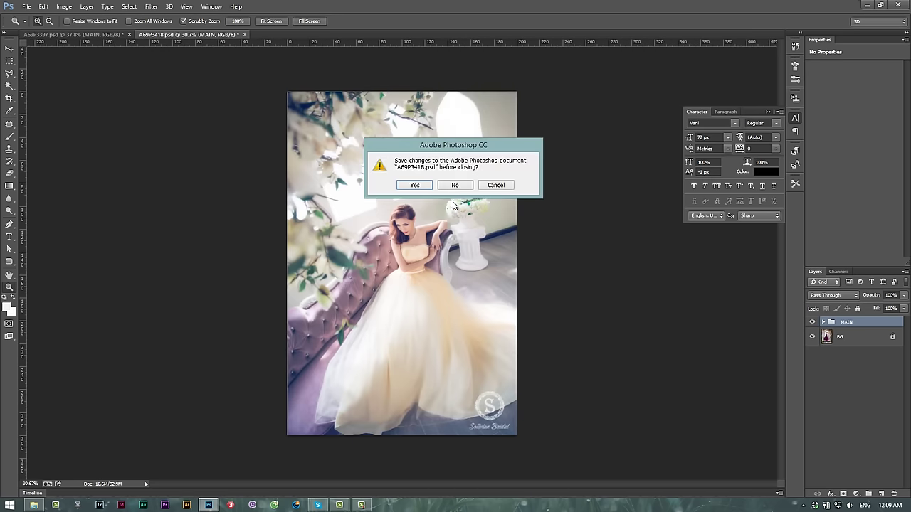
pyautogui.click(458, 187)
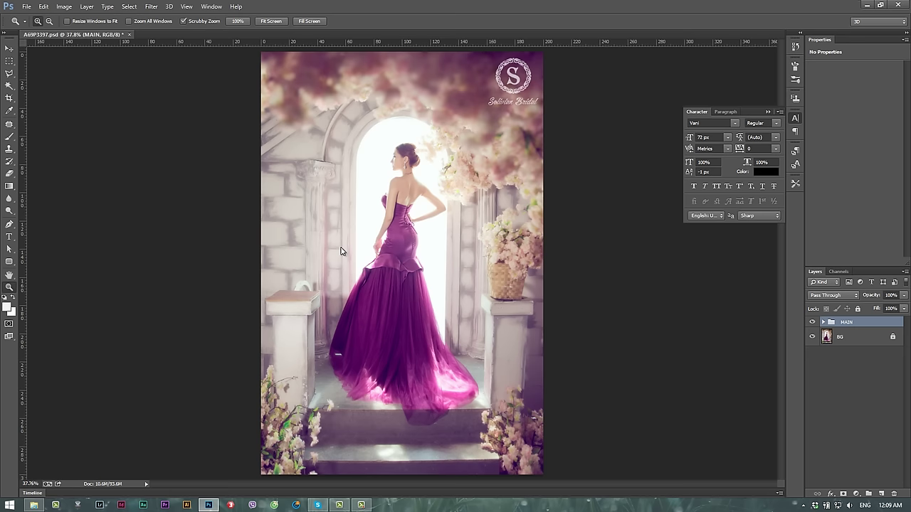
# Step: Expand the MAIN group and delete Layer 2
pyautogui.click(823, 323)
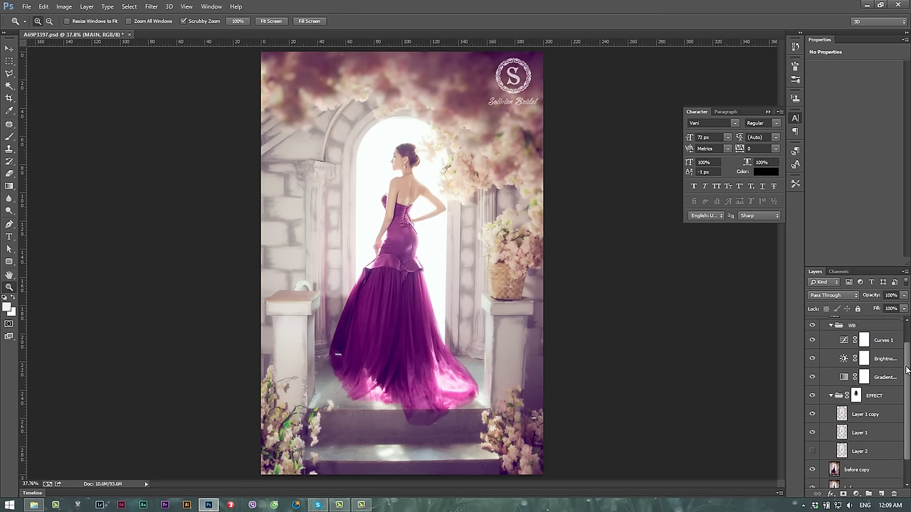
pyautogui.scroll(-1, 860, 455)
pyautogui.click(861, 474)
pyautogui.press('Delete')
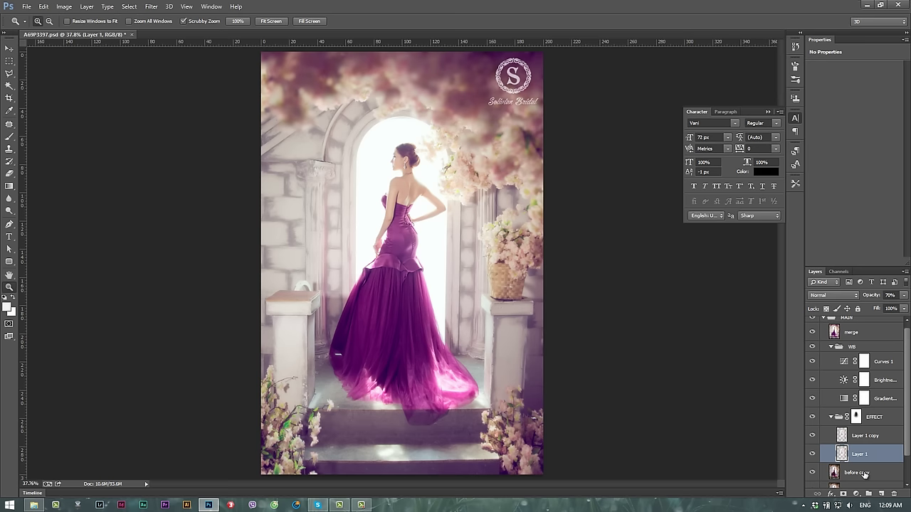
pyautogui.moveTo(906, 438); pyautogui.dragTo(907, 424)
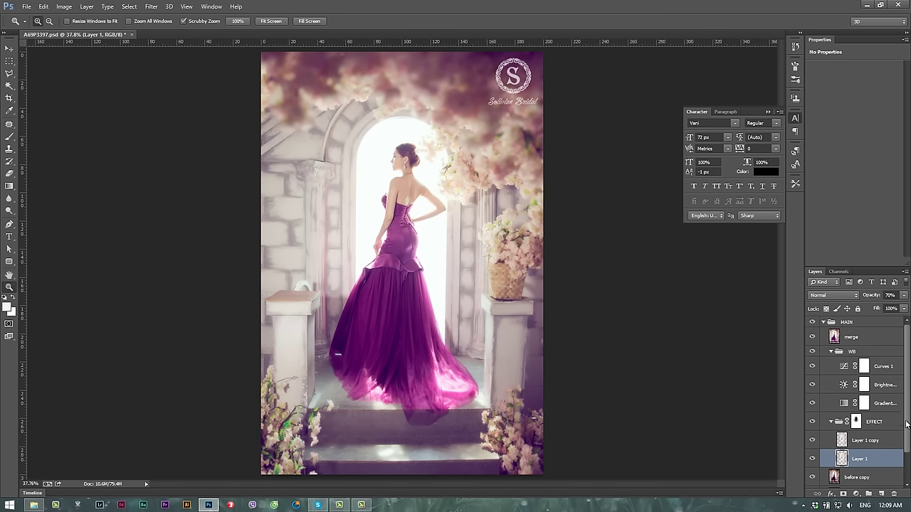
# Step: Collapse the EFFECT and WB groups, compare with and without merge, leaving merge hidden
pyautogui.click(830, 423)
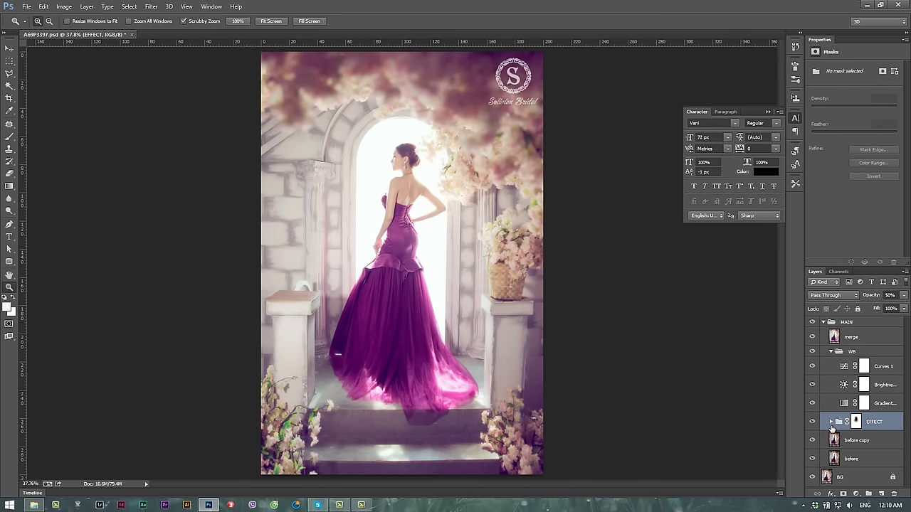
pyautogui.click(831, 353)
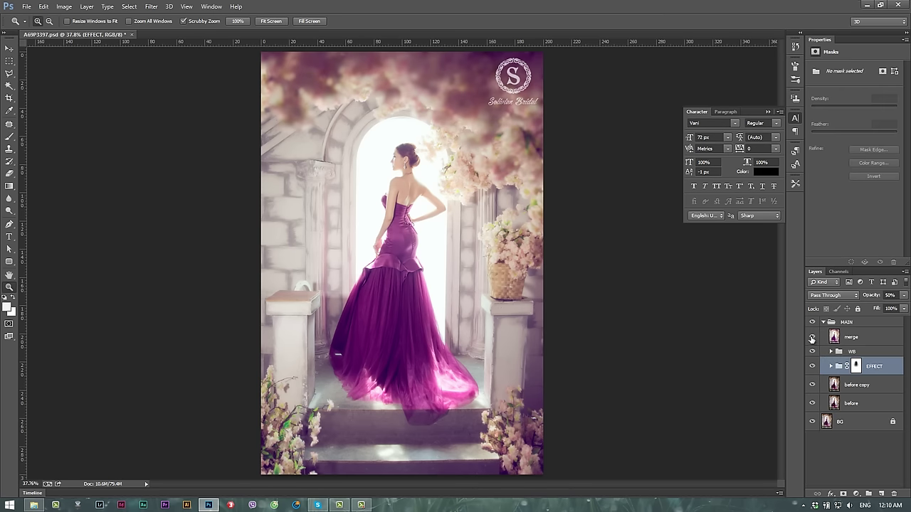
pyautogui.click(811, 339)
pyautogui.click(811, 340)
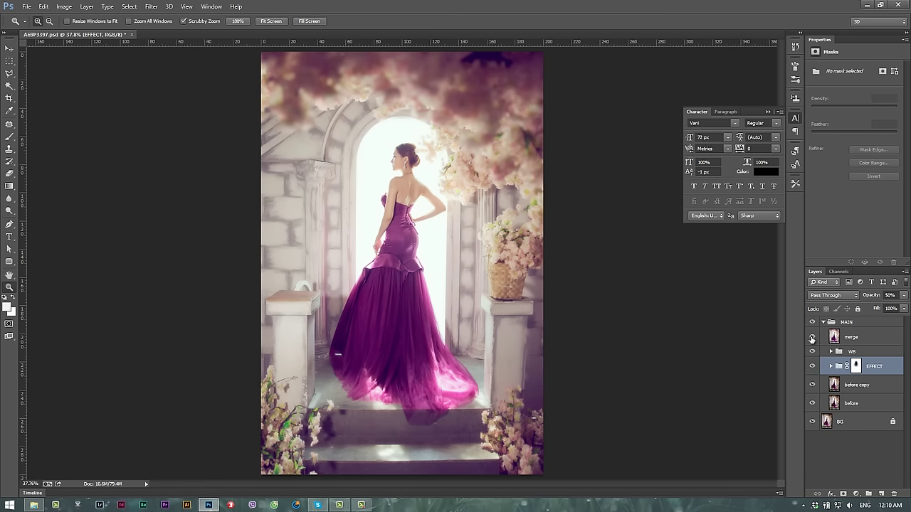
pyautogui.click(811, 339)
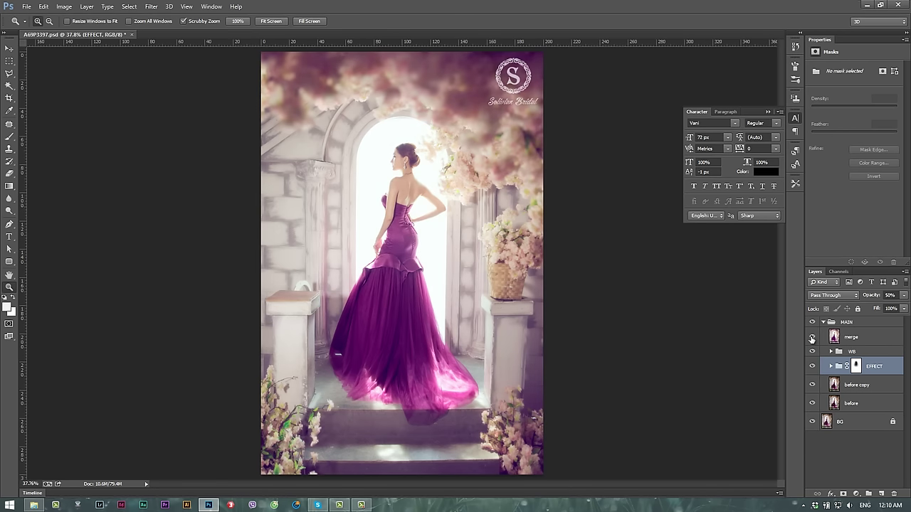
pyautogui.click(811, 339)
pyautogui.click(811, 339)
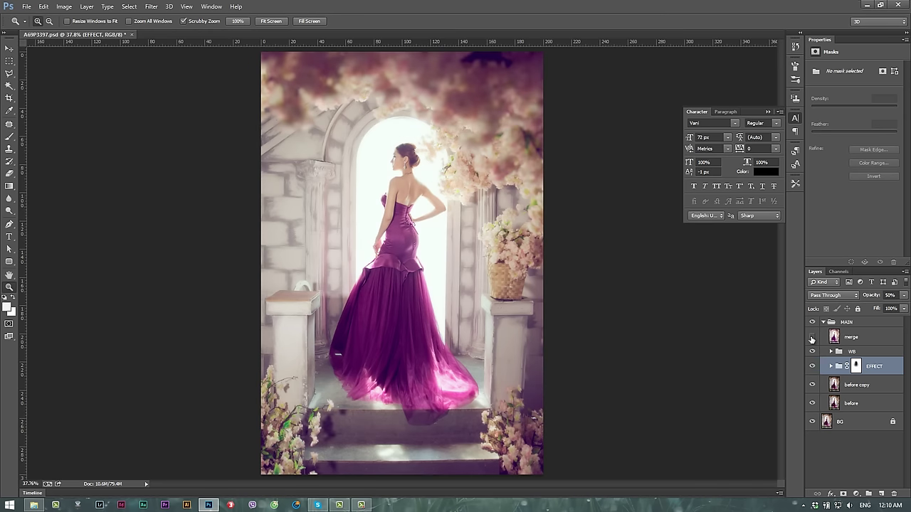
# Step: Hide WB, EFFECT and both before layers, then merge before copy and before into one layer
pyautogui.moveTo(811, 353); pyautogui.dragTo(811, 404)
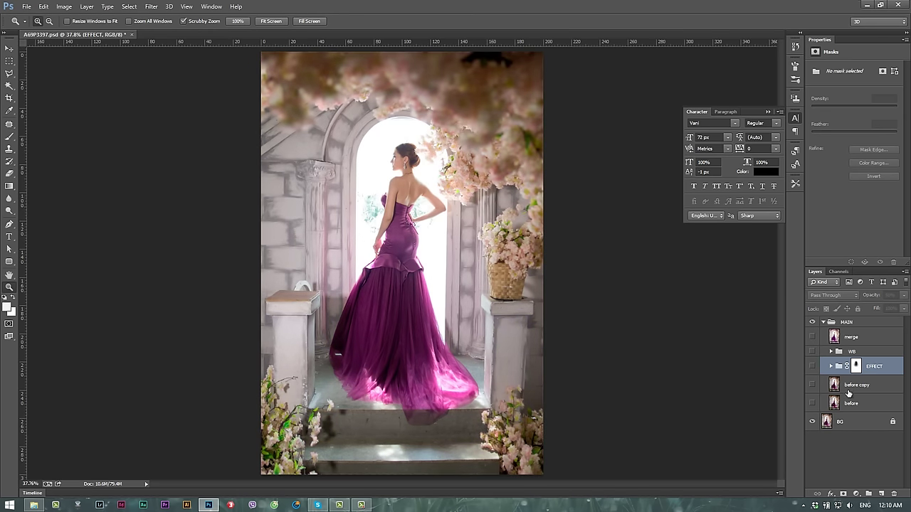
pyautogui.click(880, 385)
pyautogui.hotkey('ctrl', 'e')
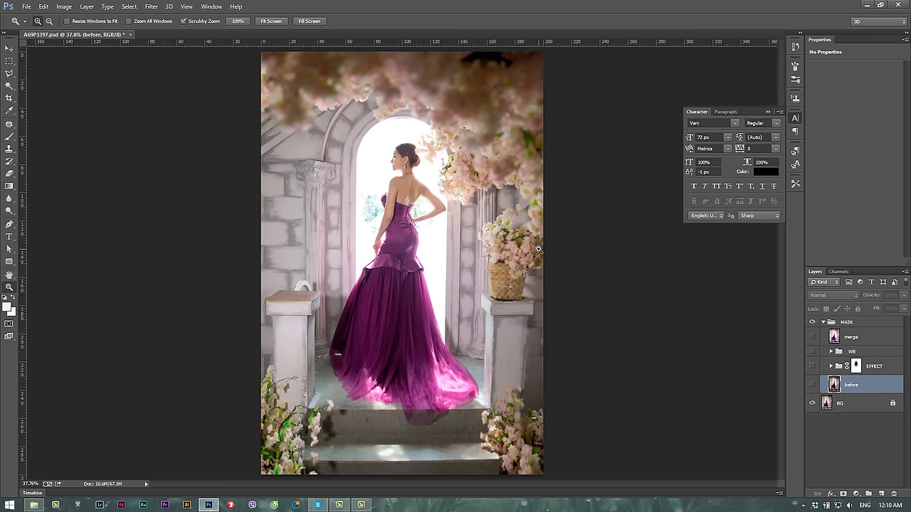
# Step: Check the image's height in the Image Size dialog and cancel without changes
pyautogui.press('h')
pyautogui.hotkey('ctrl', 'alt', 'i')
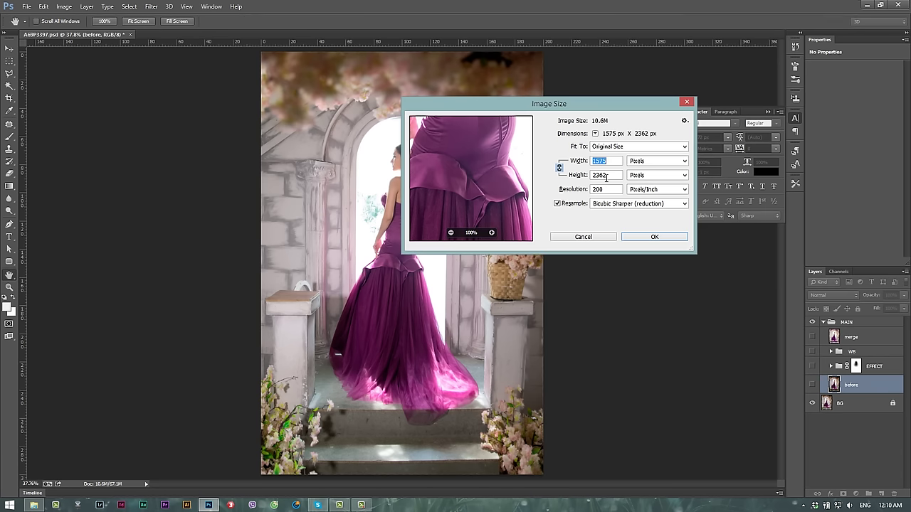
pyautogui.click(607, 177)
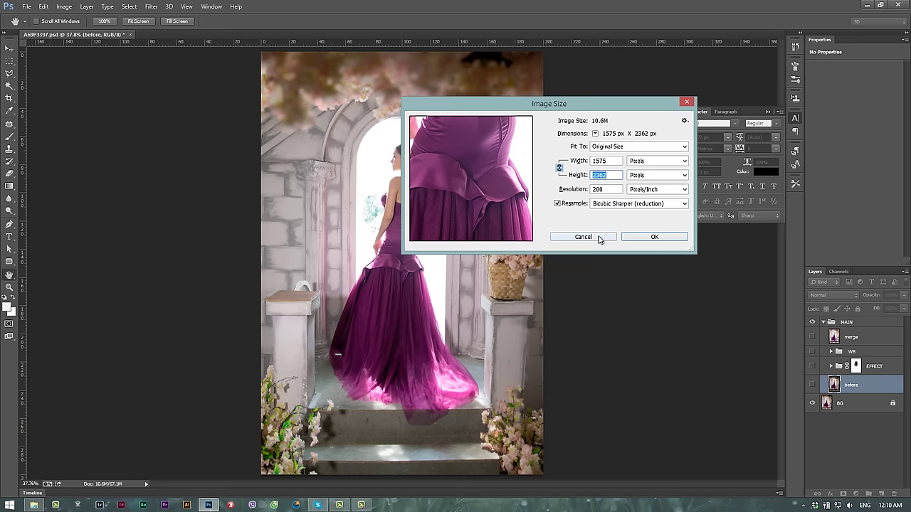
pyautogui.click(604, 241)
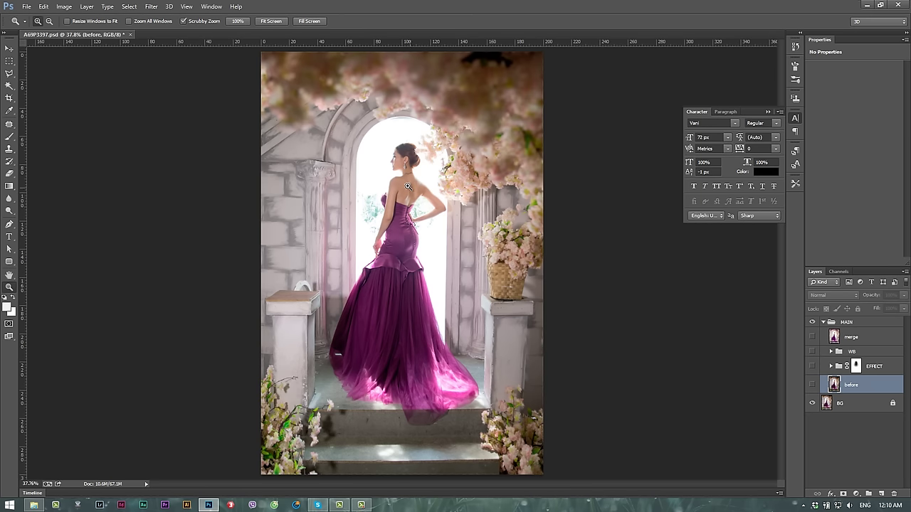
# Step: Compare the image with and without the before layer, then check merge and keep it hidden
pyautogui.click(813, 387)
pyautogui.click(813, 387)
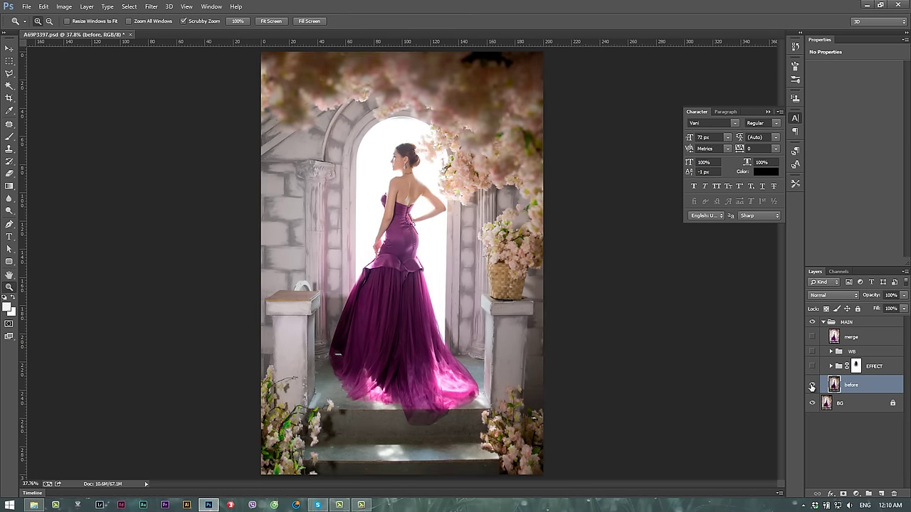
pyautogui.click(812, 386)
pyautogui.click(812, 387)
pyautogui.click(812, 387)
pyautogui.click(812, 338)
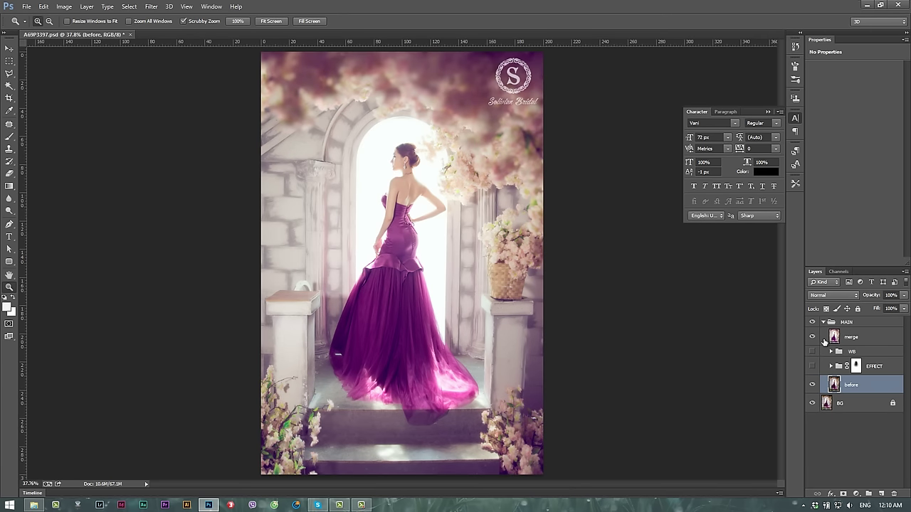
pyautogui.click(812, 337)
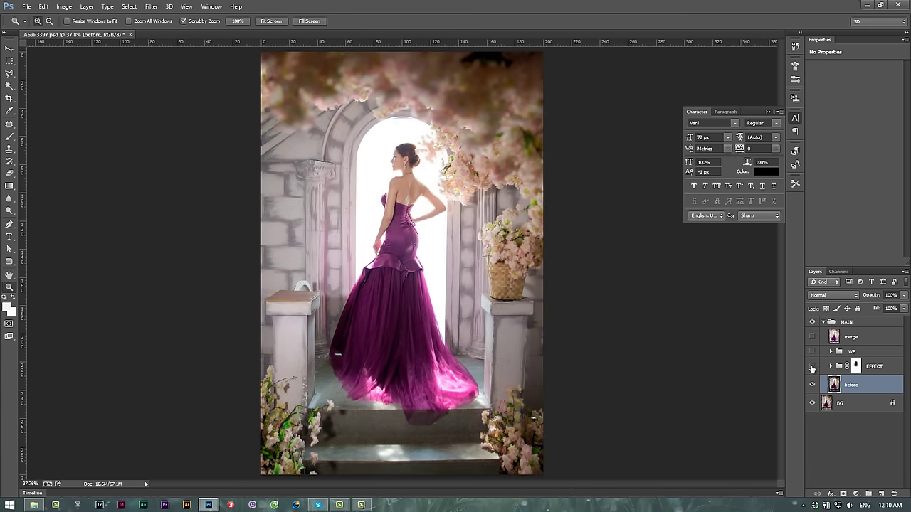
# Step: Toggle the EFFECT group repeatedly to compare, finishing with it visible over before
pyautogui.click(812, 367)
pyautogui.click(811, 367)
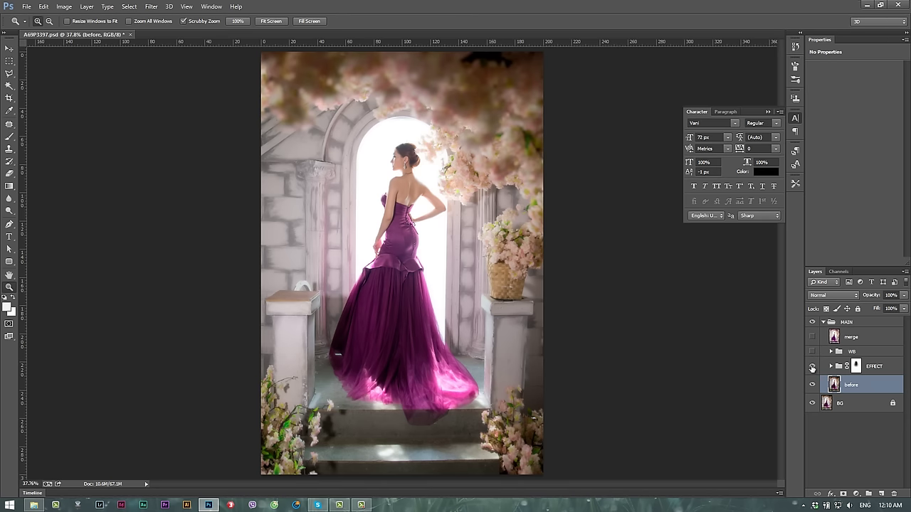
pyautogui.click(811, 366)
pyautogui.click(812, 367)
pyautogui.click(812, 367)
pyautogui.click(812, 366)
pyautogui.click(812, 366)
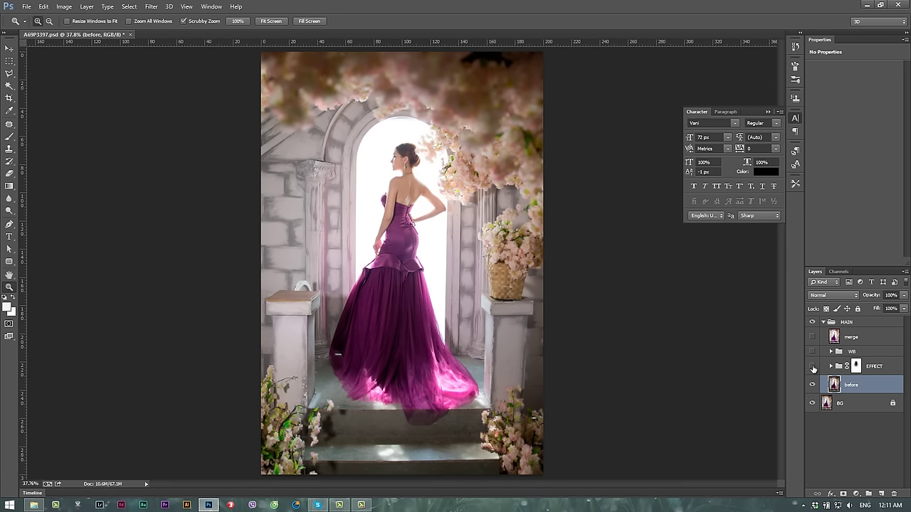
pyautogui.click(812, 366)
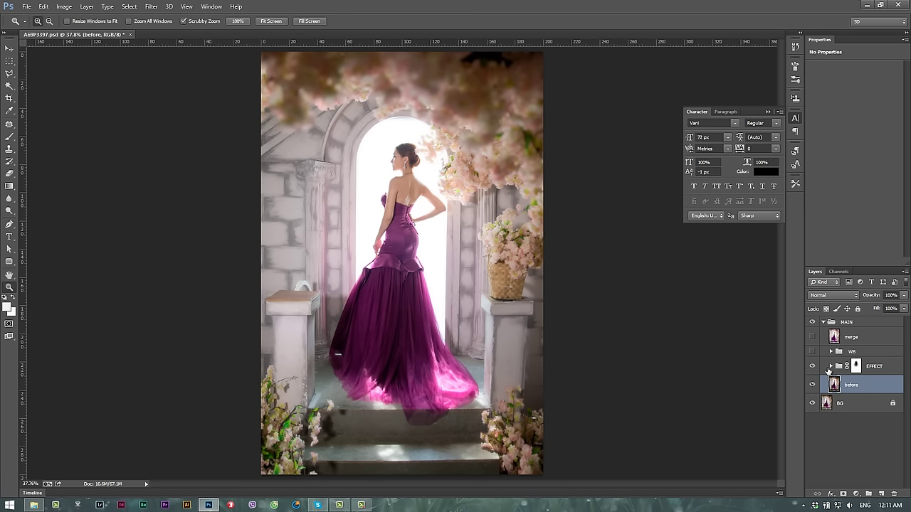
# Step: Expand the EFFECT group and inspect Layer 1 and Layer 1 copy settings, glancing at Channels
pyautogui.click(830, 366)
pyautogui.click(880, 404)
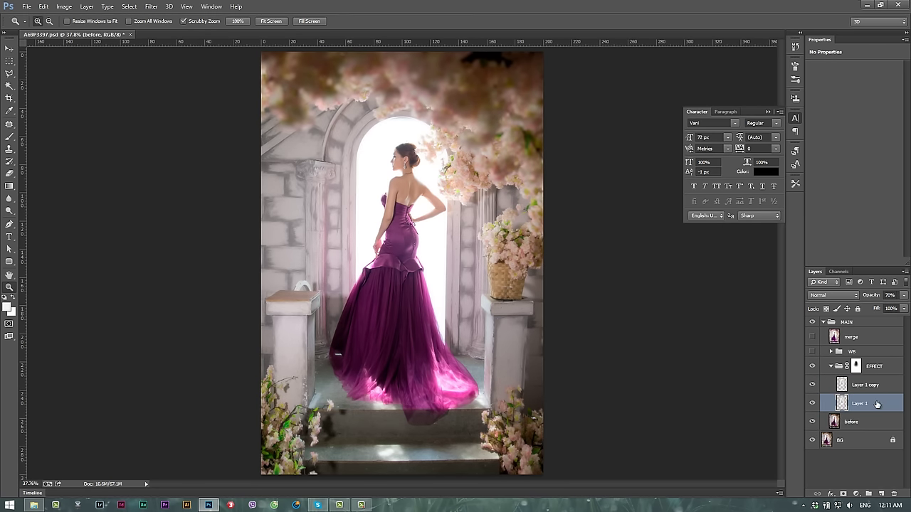
pyautogui.click(873, 394)
pyautogui.click(873, 404)
pyautogui.click(858, 389)
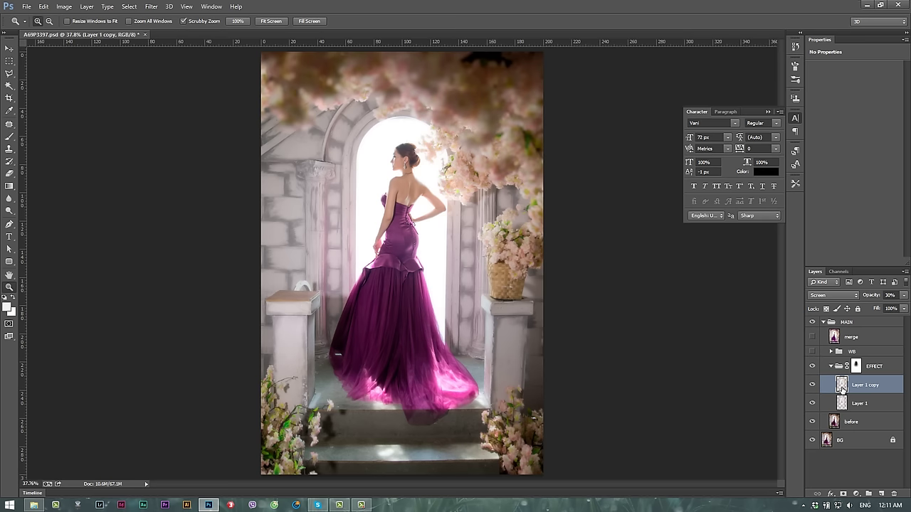
pyautogui.click(838, 271)
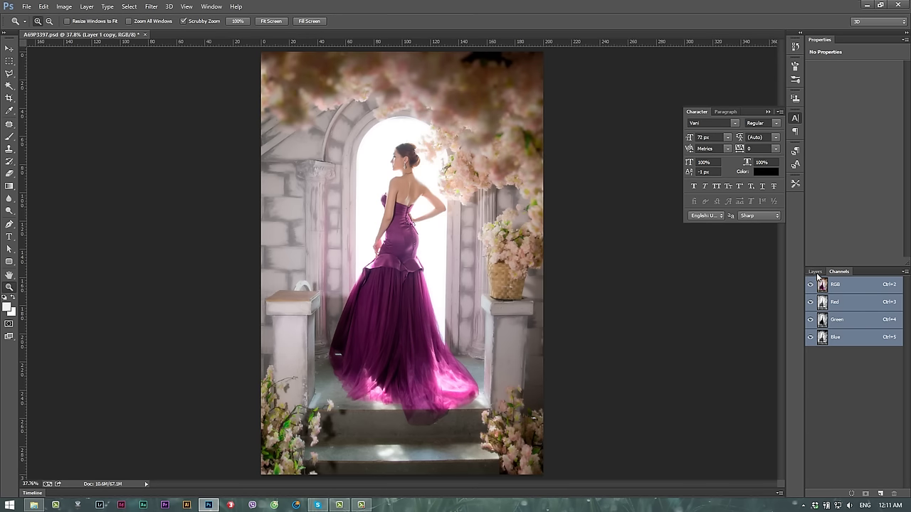
pyautogui.click(814, 271)
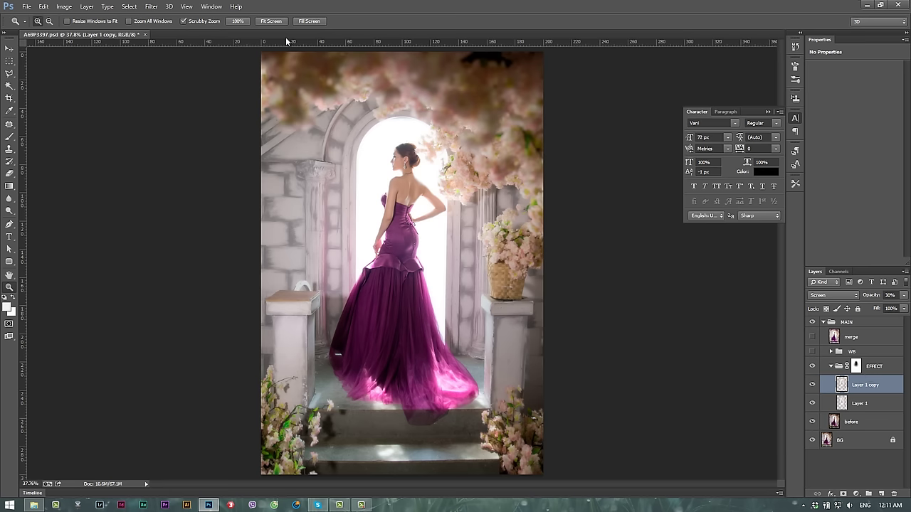
pyautogui.click(872, 407)
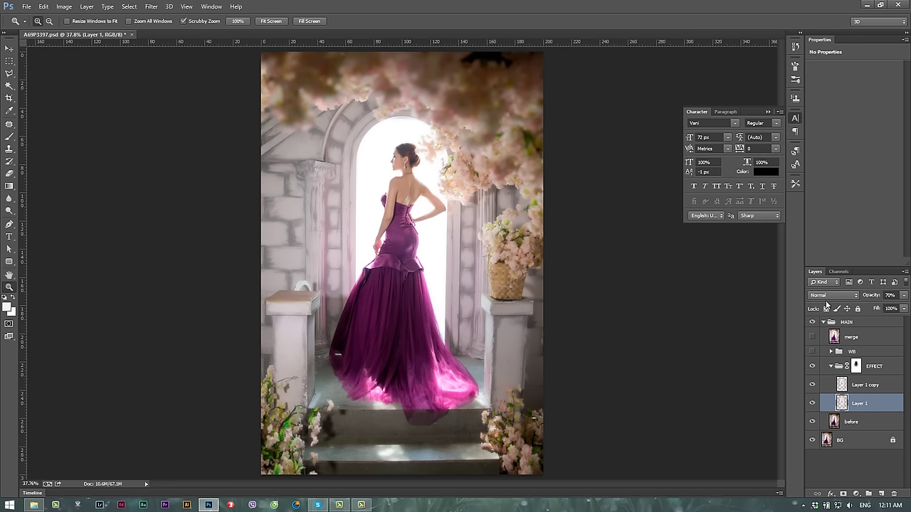
pyautogui.click(861, 385)
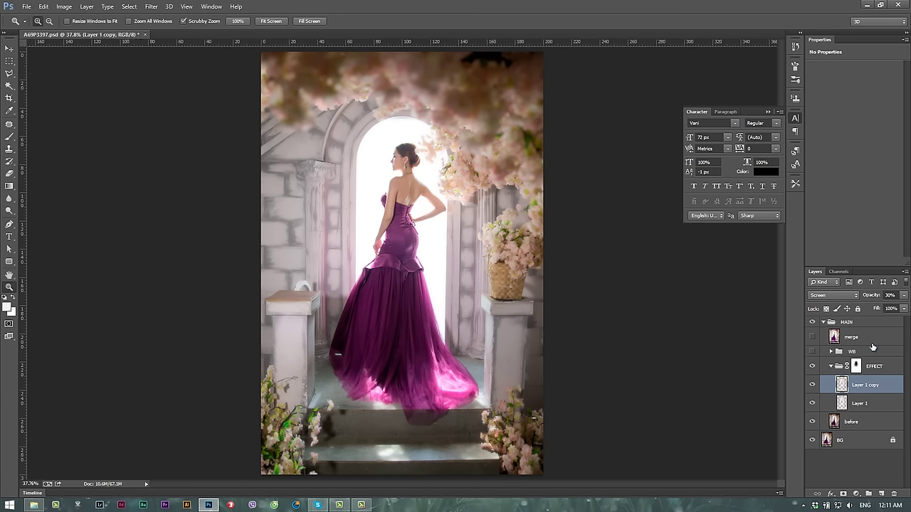
# Step: Try Layer 1 copy in Normal blend mode, then return it to Screen at 30% opacity
pyautogui.click(847, 296)
pyautogui.click(819, 53)
pyautogui.click(835, 296)
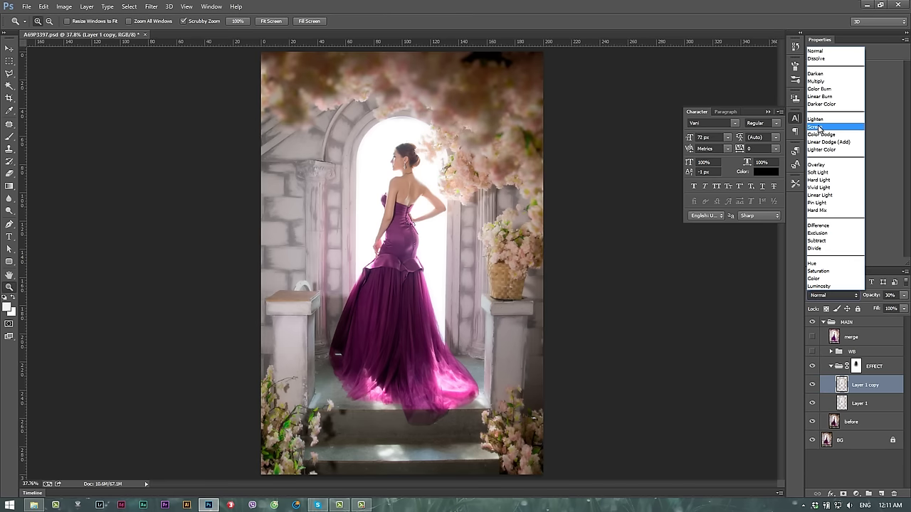
pyautogui.click(819, 126)
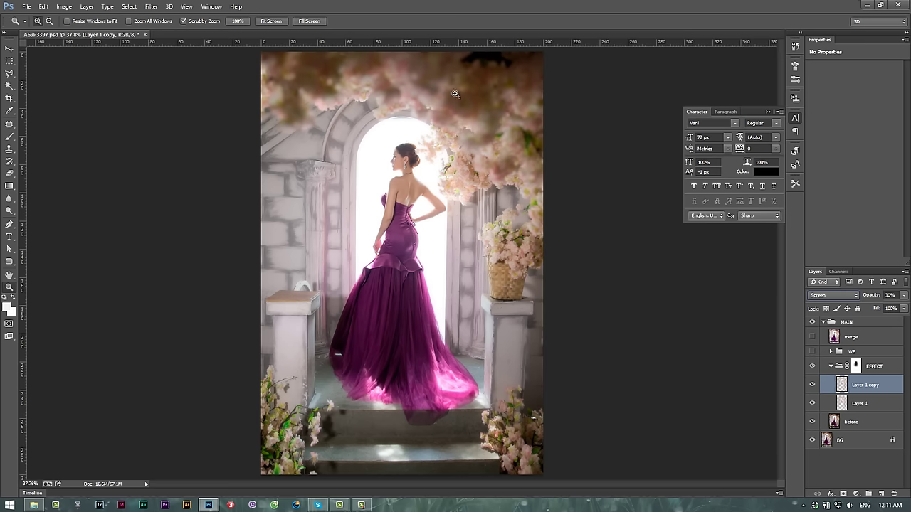
# Step: View the EFFECT group's soft blurred mask on its own, check Layer 1 copy, then collapse EFFECT
pyautogui.click(856, 367)
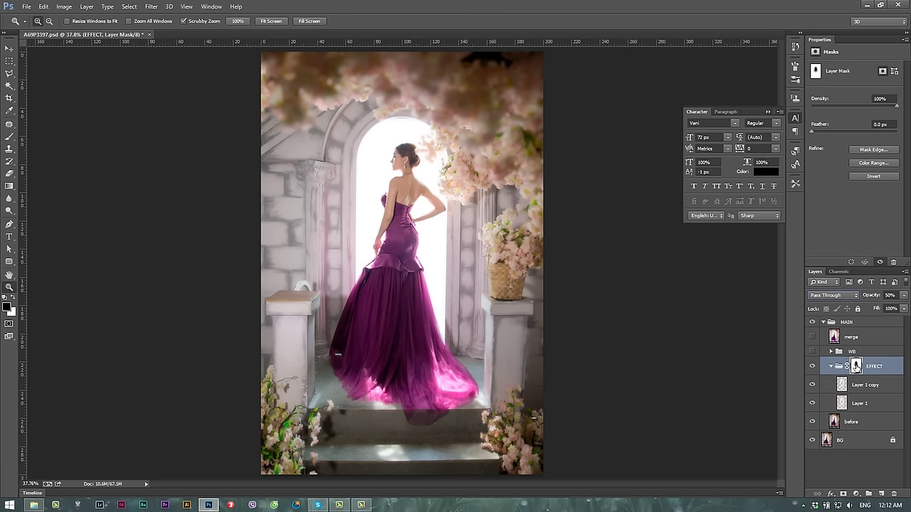
pyautogui.keyDown('alt'); pyautogui.click(856, 366); pyautogui.keyUp('alt')
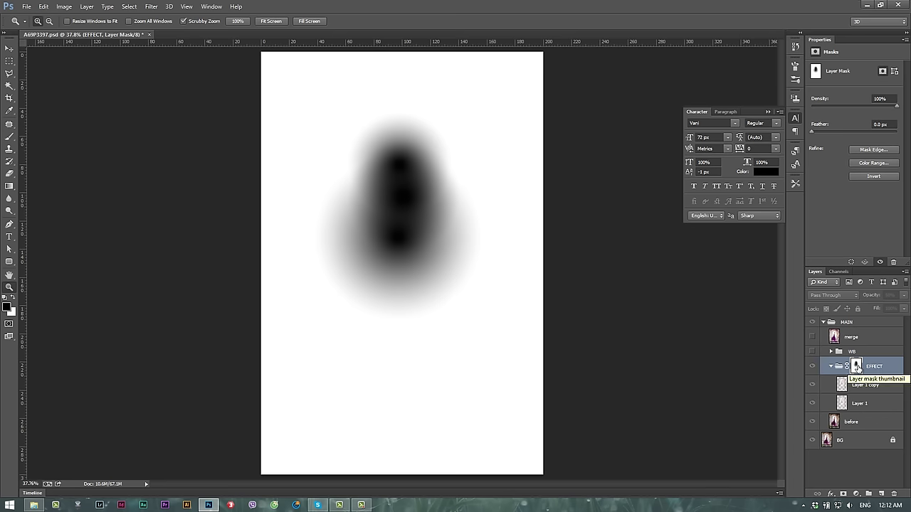
pyautogui.keyDown('alt'); pyautogui.click(856, 366); pyautogui.keyUp('alt')
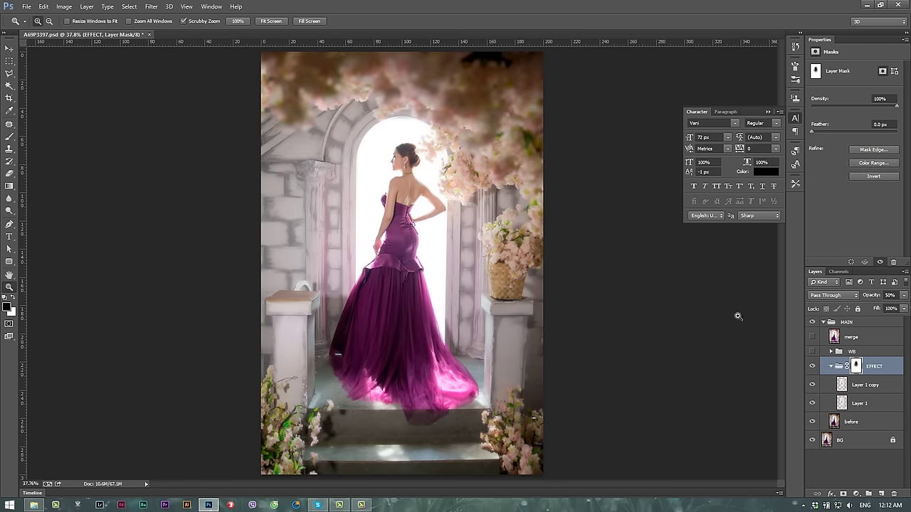
pyautogui.keyDown('alt'); pyautogui.click(856, 367); pyautogui.keyUp('alt')
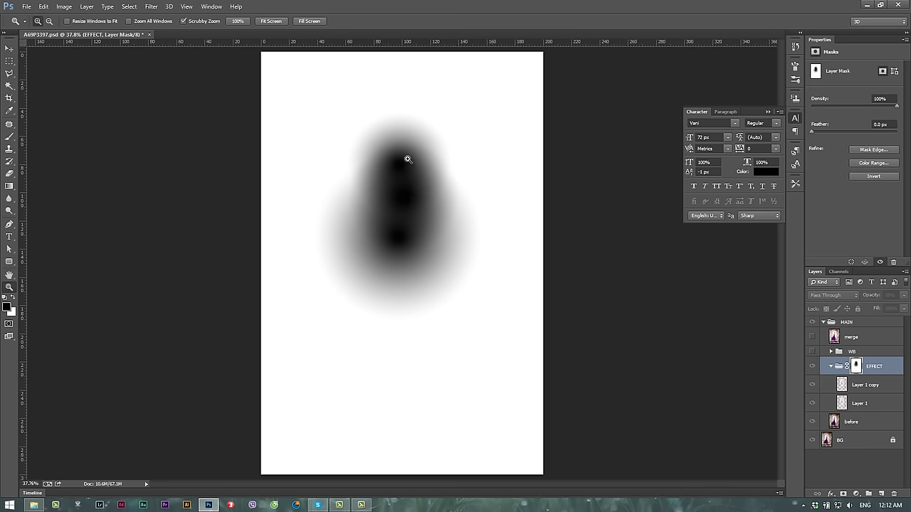
pyautogui.keyDown('alt'); pyautogui.click(856, 366); pyautogui.keyUp('alt')
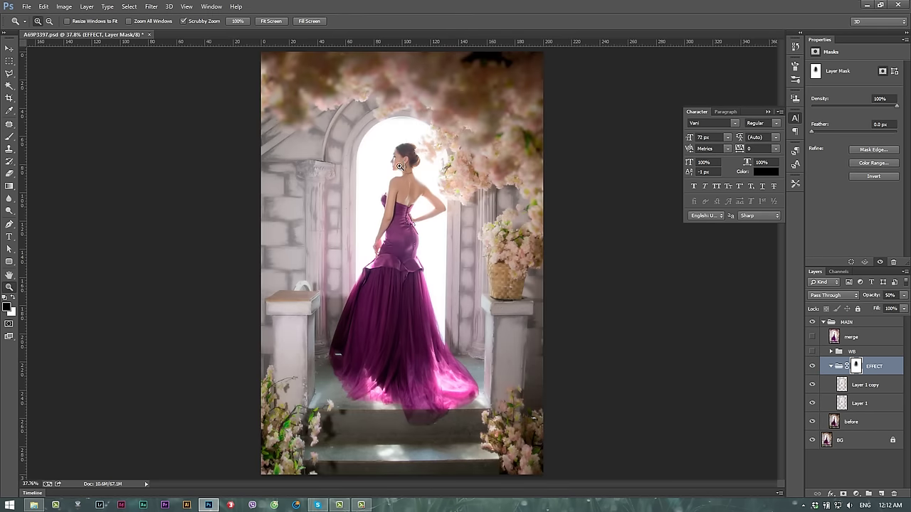
pyautogui.click(844, 389)
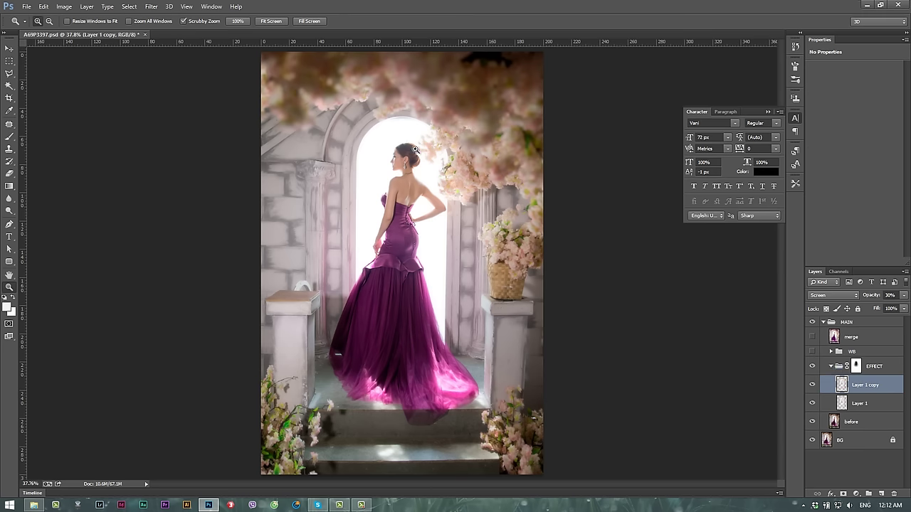
pyautogui.click(831, 366)
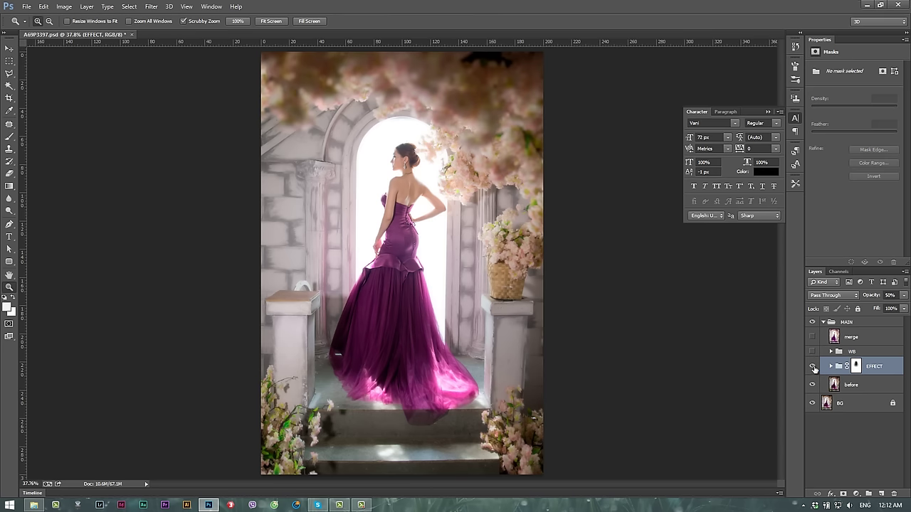
# Step: Enable the WB group with Curves and Brightness/Contrast hidden, keeping only the Gradient Map tint on
pyautogui.click(812, 366)
pyautogui.click(812, 366)
pyautogui.click(812, 352)
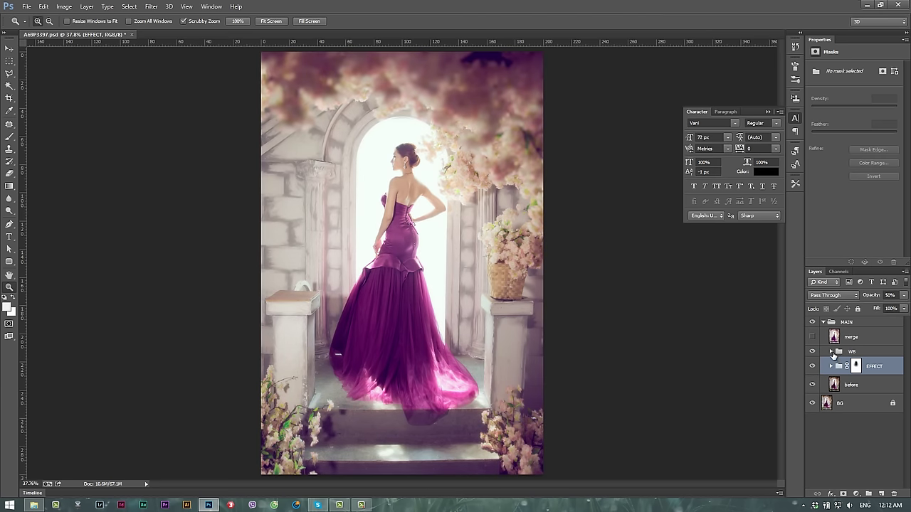
pyautogui.click(830, 351)
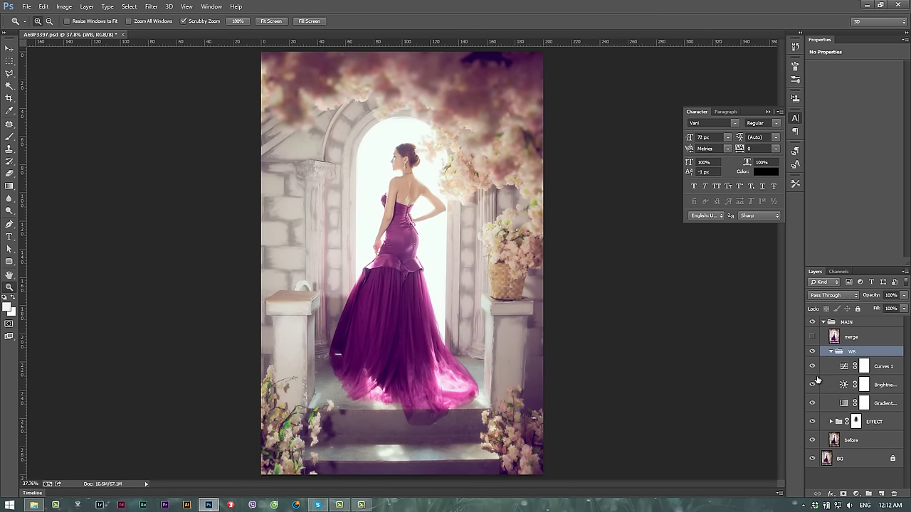
pyautogui.moveTo(813, 366); pyautogui.dragTo(812, 403)
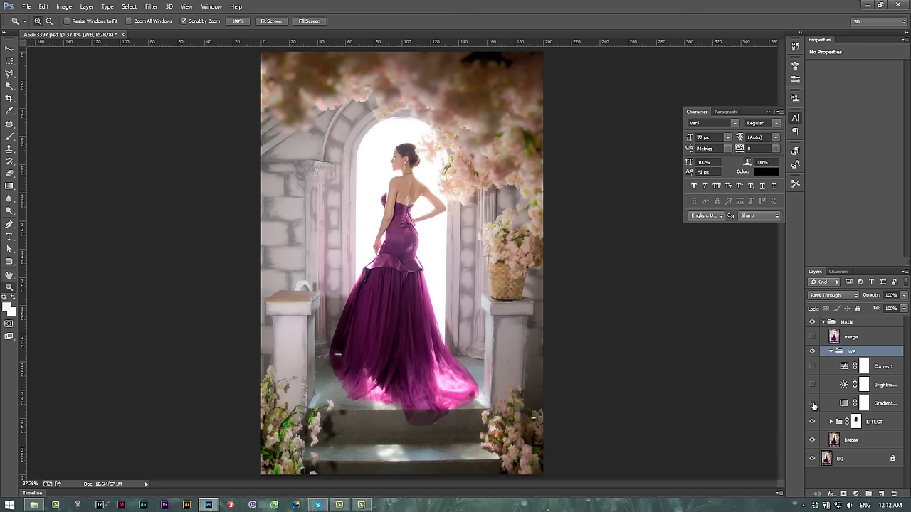
pyautogui.click(813, 403)
pyautogui.click(833, 406)
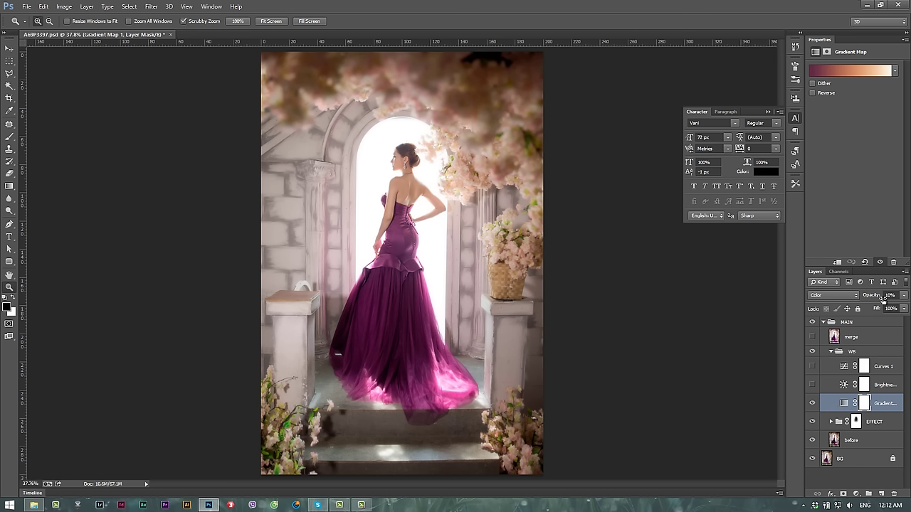
# Step: Toggle the 10% Color-mode Gradient Map tint off and on to compare, leaving it on
pyautogui.click(843, 404)
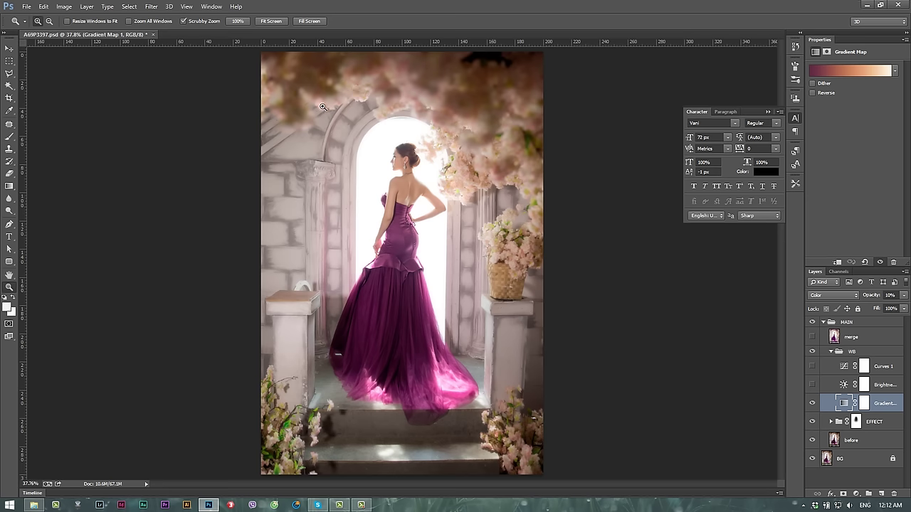
pyautogui.click(811, 403)
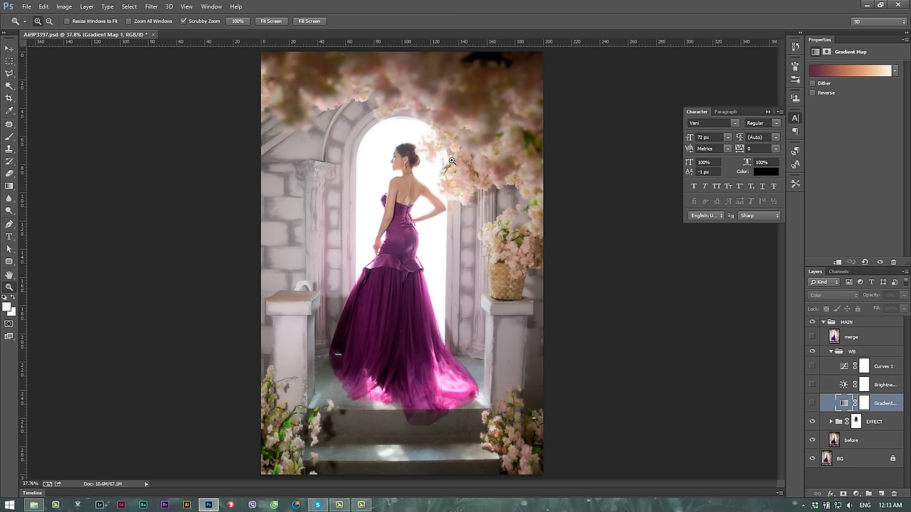
pyautogui.click(812, 403)
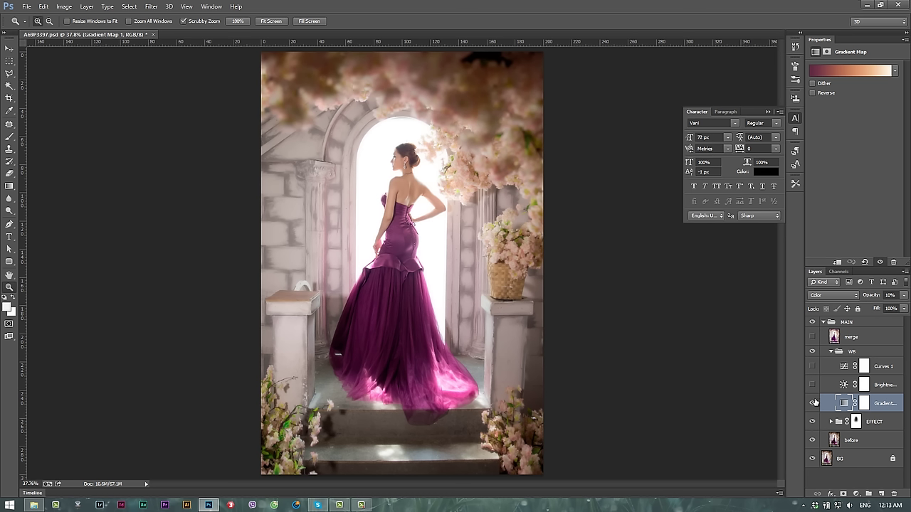
pyautogui.click(812, 404)
pyautogui.click(811, 404)
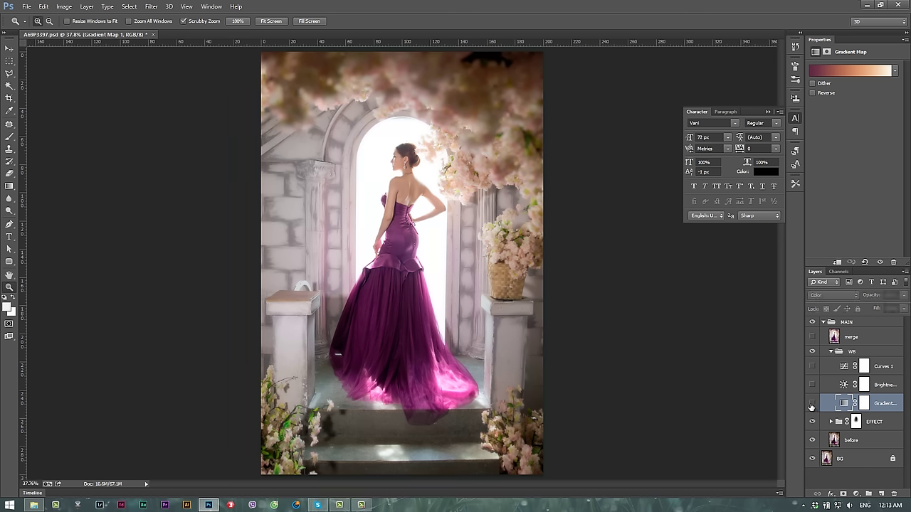
pyautogui.click(812, 403)
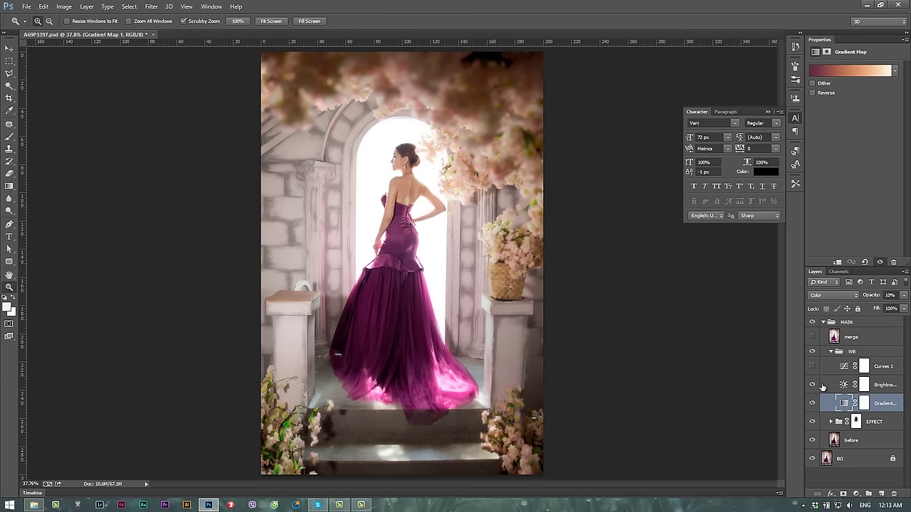
# Step: Turn on the Curves 1 adjustment and make it the active layer
pyautogui.click(843, 384)
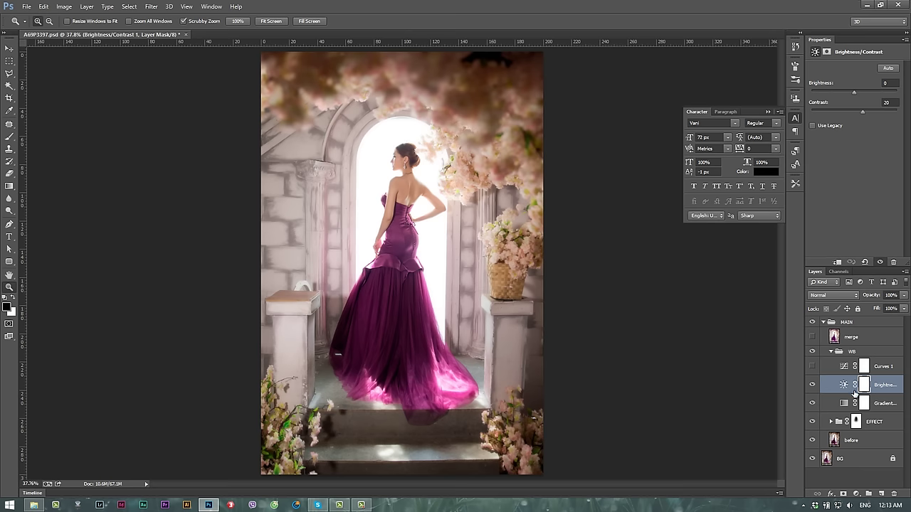
pyautogui.click(812, 367)
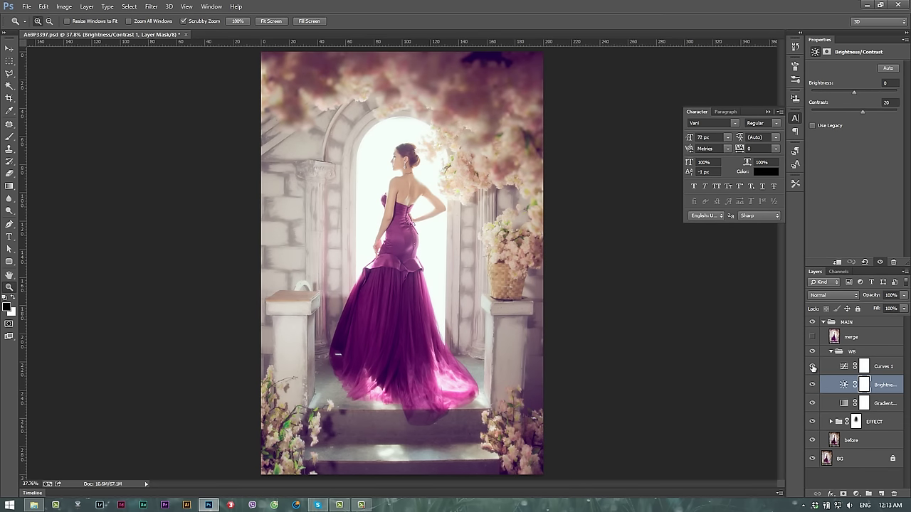
pyautogui.click(830, 371)
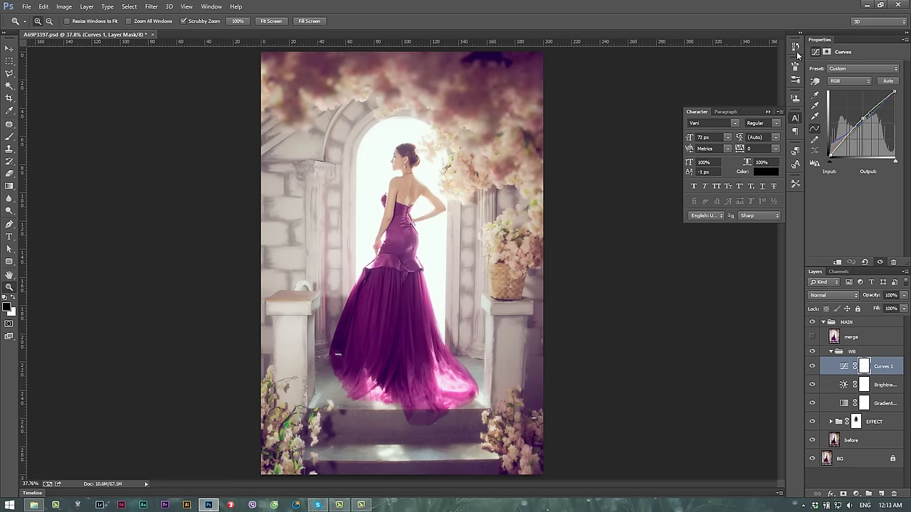
# Step: Undock the Curves Properties panel and enlarge it for a bigger graph
pyautogui.moveTo(820, 39)
pyautogui.mouseDown()
pyautogui.moveTo(707, 245)
pyautogui.moveTo(708, 131)
pyautogui.moveTo(660, 77)
pyautogui.mouseUp()
pyautogui.click(768, 112)
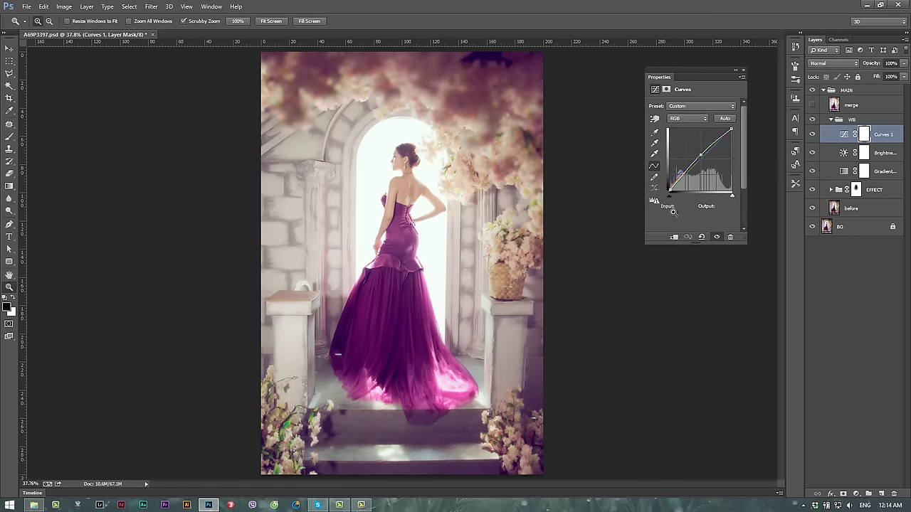
pyautogui.moveTo(644, 208); pyautogui.dragTo(542, 210)
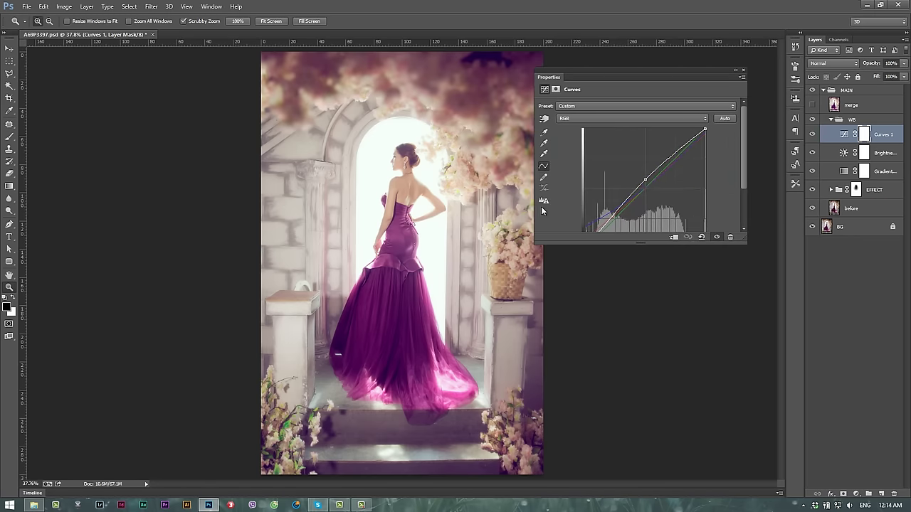
pyautogui.moveTo(628, 247); pyautogui.dragTo(626, 364)
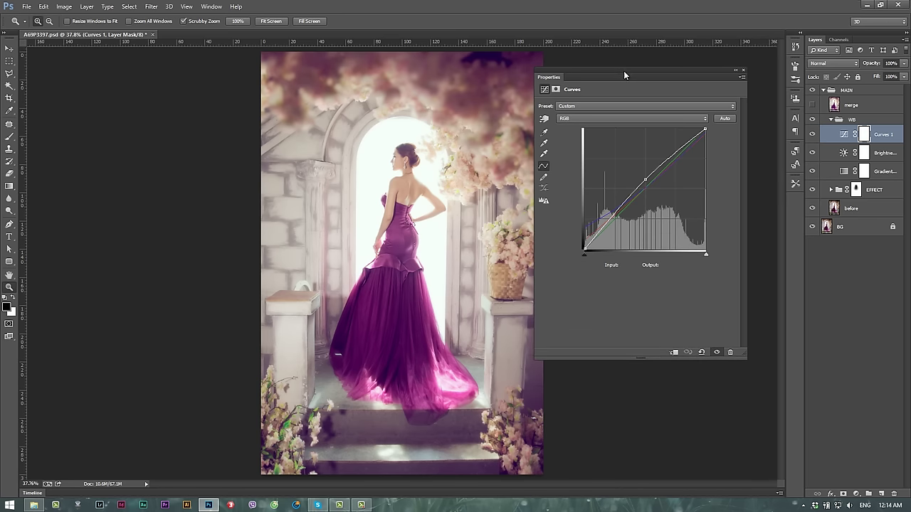
pyautogui.moveTo(624, 76); pyautogui.dragTo(654, 65)
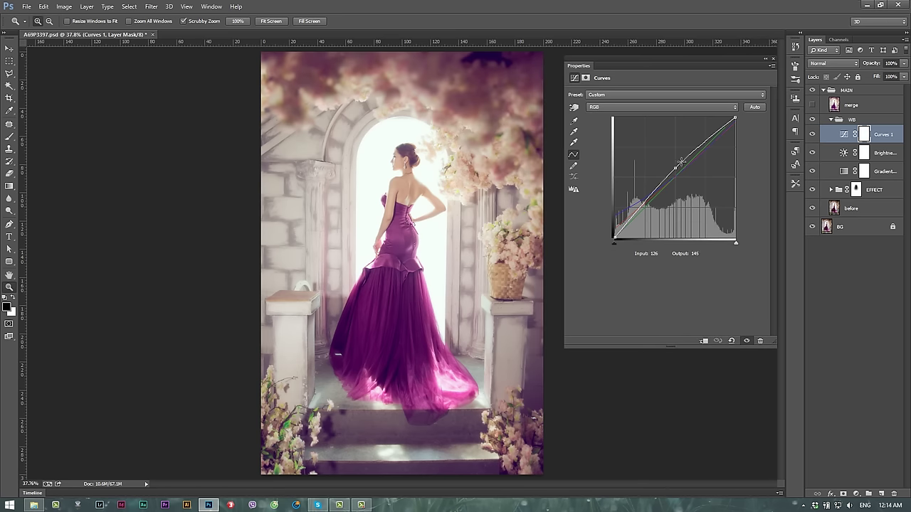
# Step: Show the Red channel curve with its top point at output 255
pyautogui.click(629, 107)
pyautogui.click(626, 119)
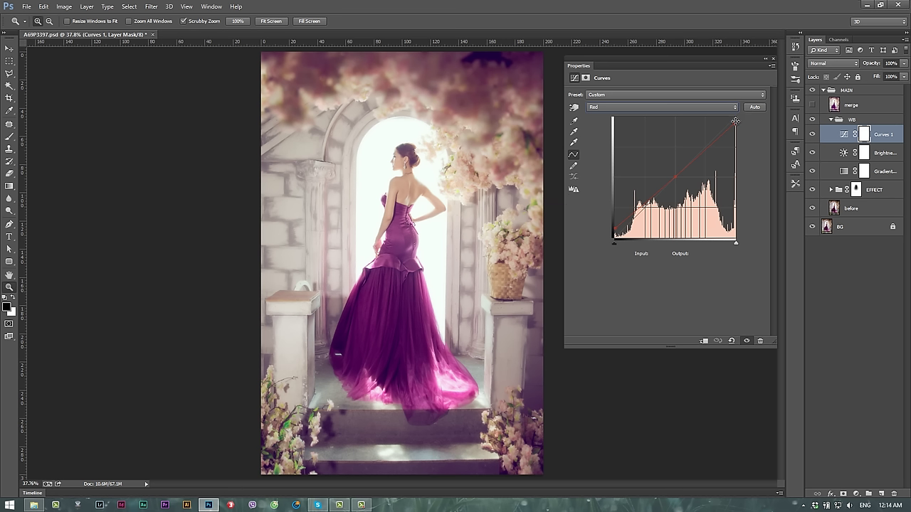
pyautogui.moveTo(736, 122); pyautogui.dragTo(744, 114)
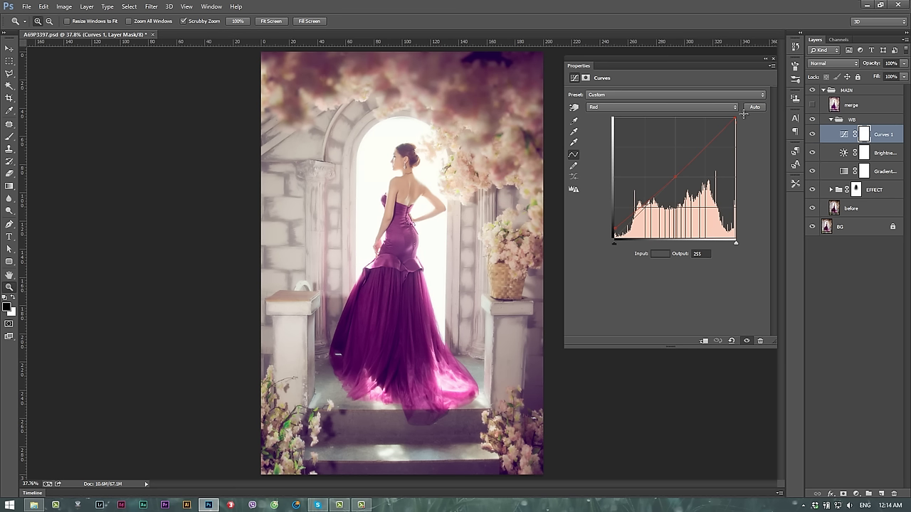
pyautogui.click(738, 125)
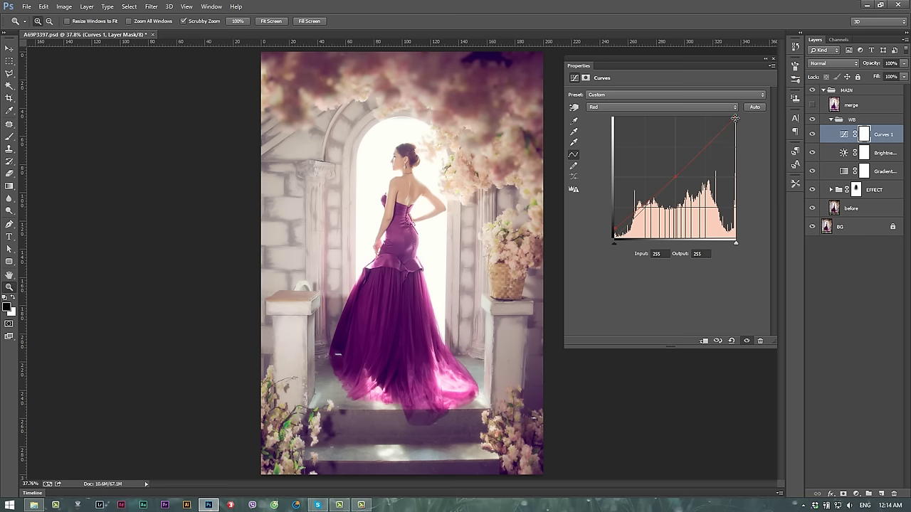
# Step: Try out the Red highlight point, ending at output 234
pyautogui.moveTo(735, 119); pyautogui.dragTo(739, 172)
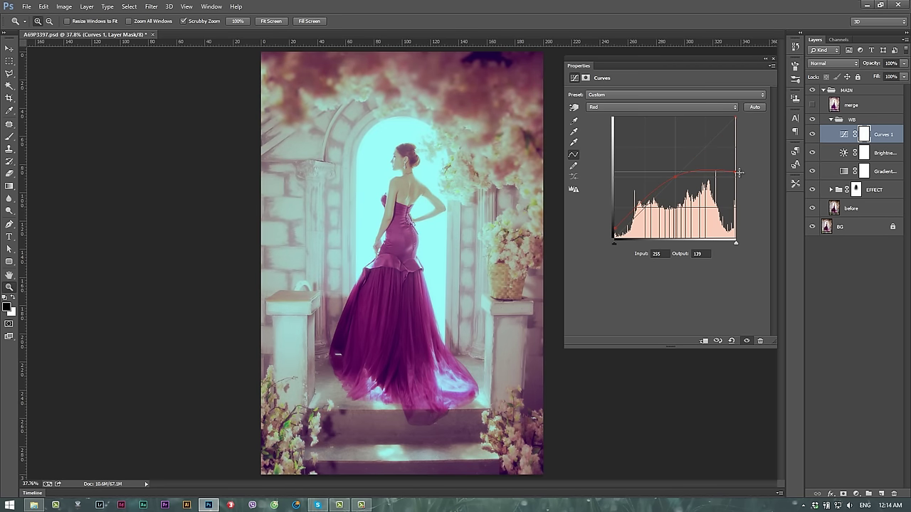
pyautogui.moveTo(739, 172); pyautogui.dragTo(739, 121)
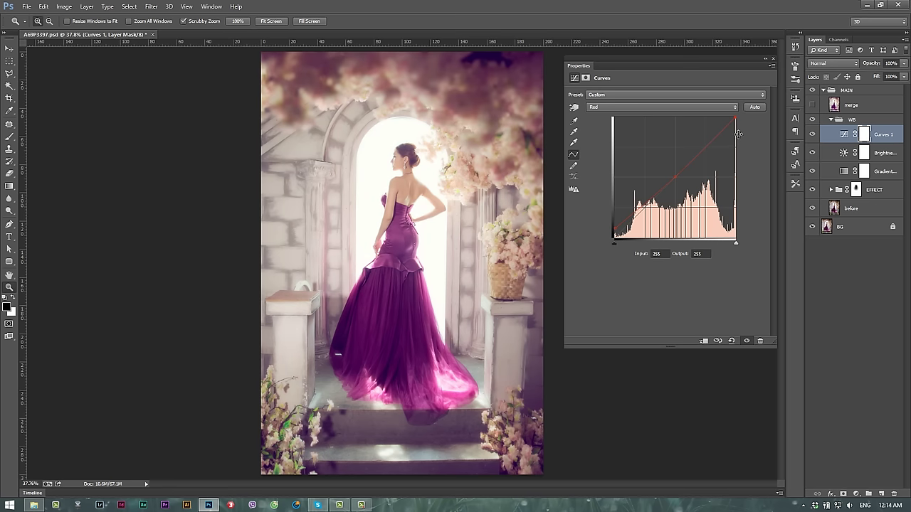
pyautogui.moveTo(735, 117); pyautogui.dragTo(737, 123)
pyautogui.moveTo(735, 123)
pyautogui.mouseDown()
pyautogui.moveTo(739, 112)
pyautogui.moveTo(736, 123)
pyautogui.mouseUp()
pyautogui.moveTo(735, 122); pyautogui.dragTo(740, 122)
# Step: Set the Red curve's black point to output 15 and zoom back out
pyautogui.moveTo(615, 229); pyautogui.dragTo(610, 227)
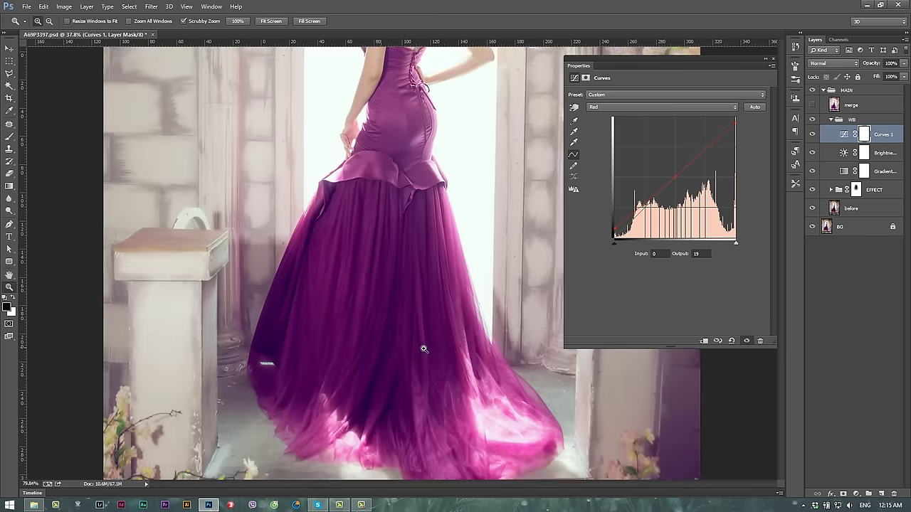
pyautogui.moveTo(343, 347); pyautogui.dragTo(437, 352)
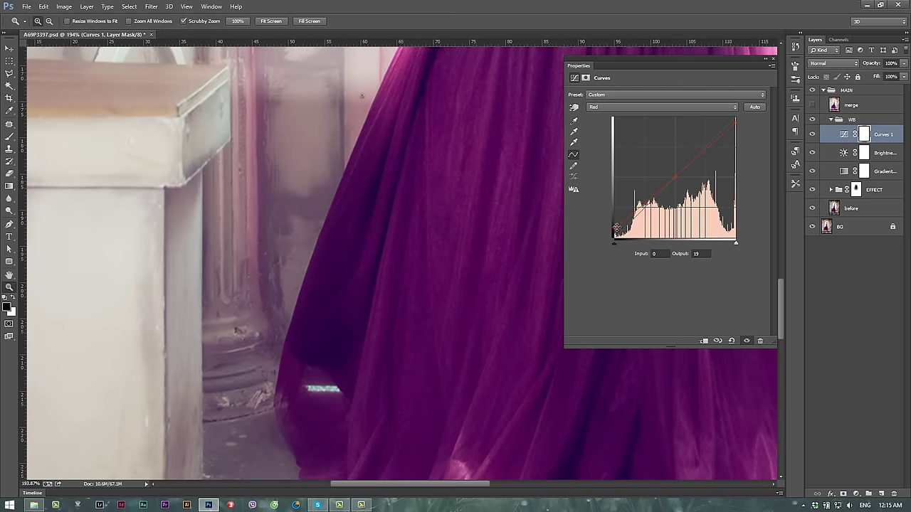
pyautogui.moveTo(614, 230)
pyautogui.mouseDown()
pyautogui.moveTo(610, 245)
pyautogui.moveTo(597, 191)
pyautogui.mouseUp()
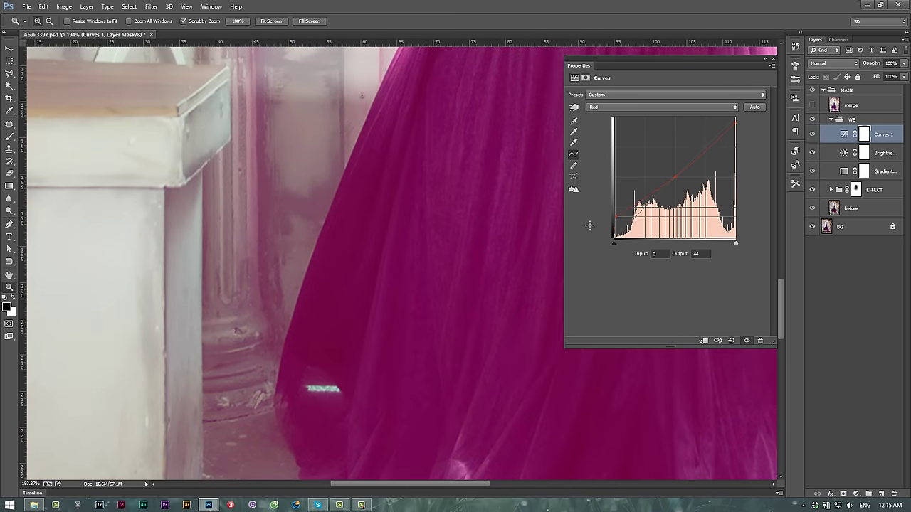
pyautogui.moveTo(598, 191); pyautogui.dragTo(582, 229)
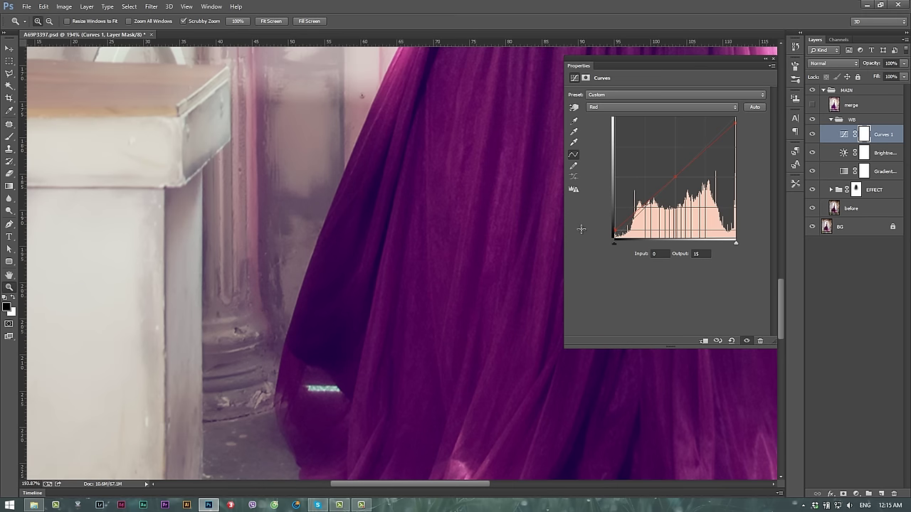
pyautogui.keyDown('alt'); pyautogui.click(464, 203); pyautogui.keyUp('alt')
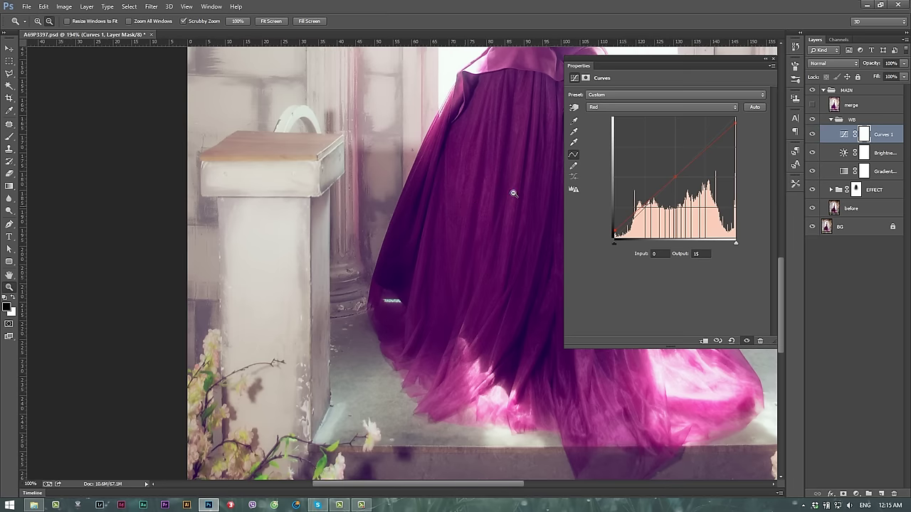
pyautogui.keyDown('alt'); pyautogui.click(512, 193); pyautogui.keyUp('alt')
pyautogui.click(617, 108)
# Step: Add a midpoint to the Green channel curve
pyautogui.click(617, 131)
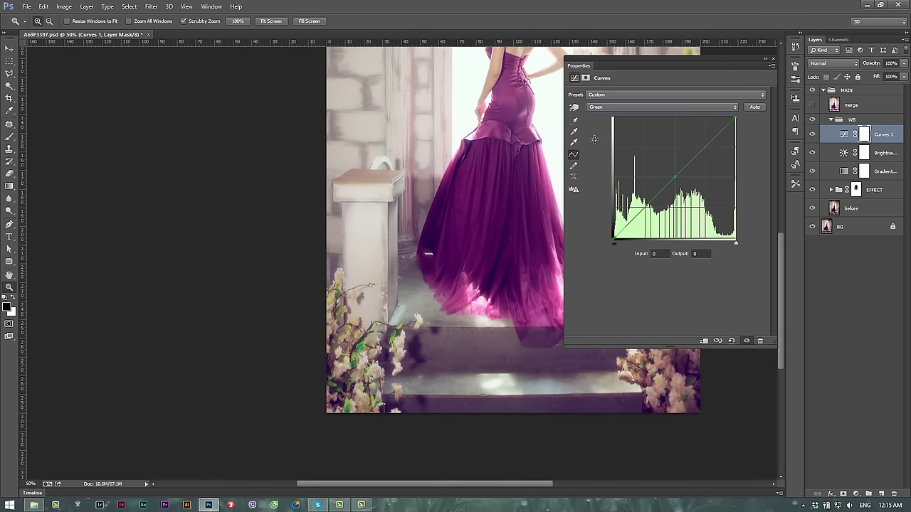
pyautogui.click(677, 177)
pyautogui.click(675, 177)
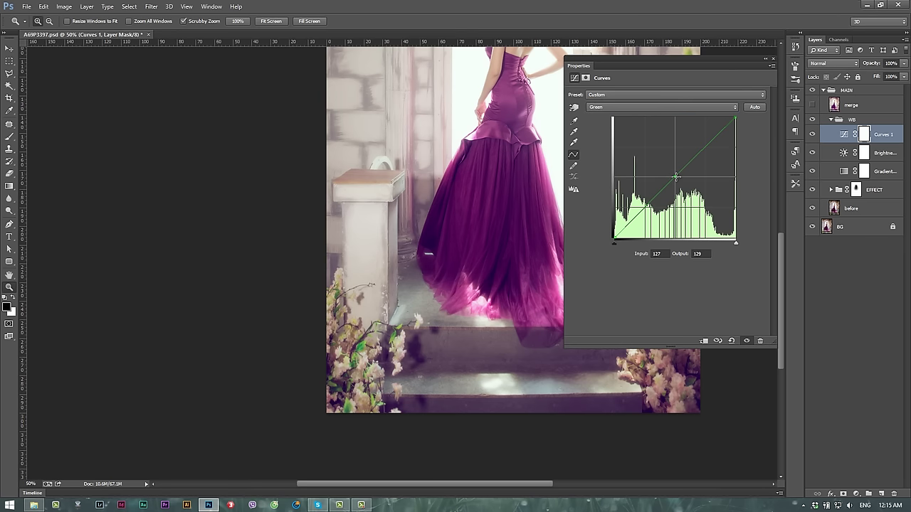
# Step: In the Blue channel, ease the highlight endpoint down to 248
pyautogui.click(630, 108)
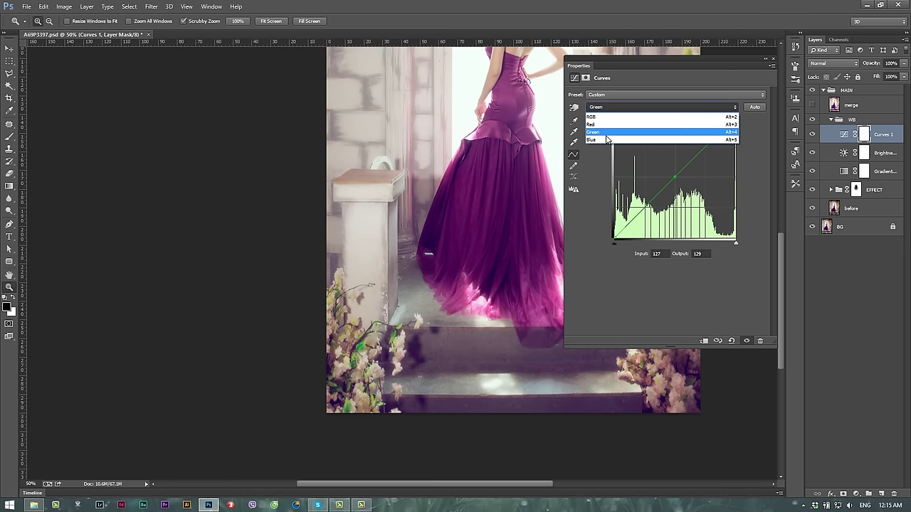
pyautogui.click(610, 140)
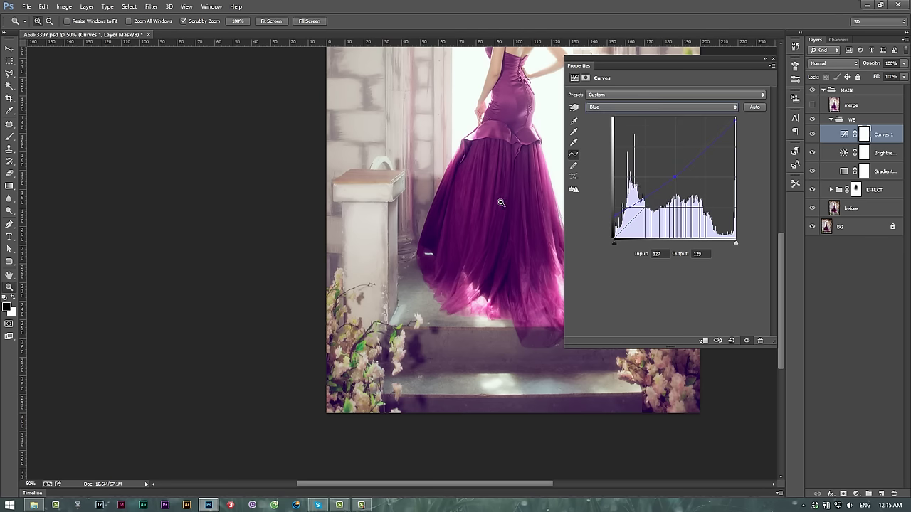
pyautogui.moveTo(469, 222); pyautogui.dragTo(514, 212)
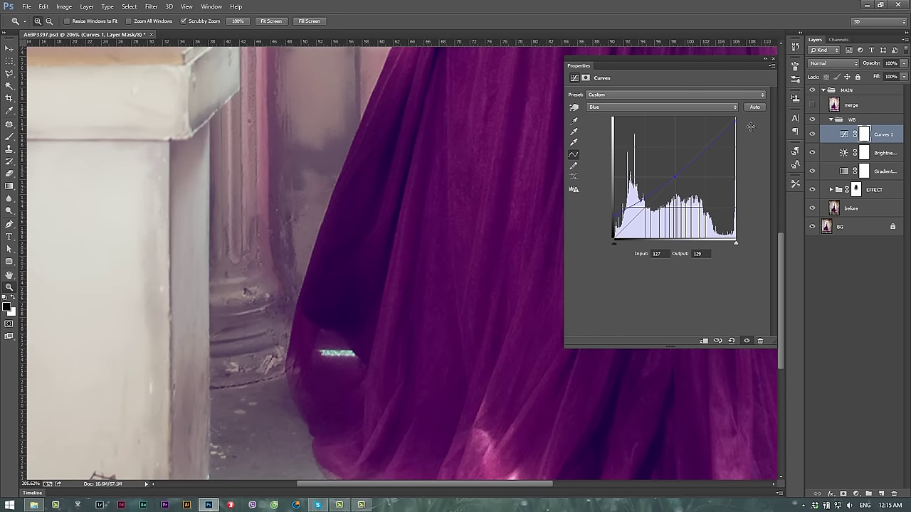
pyautogui.moveTo(734, 121); pyautogui.dragTo(742, 191)
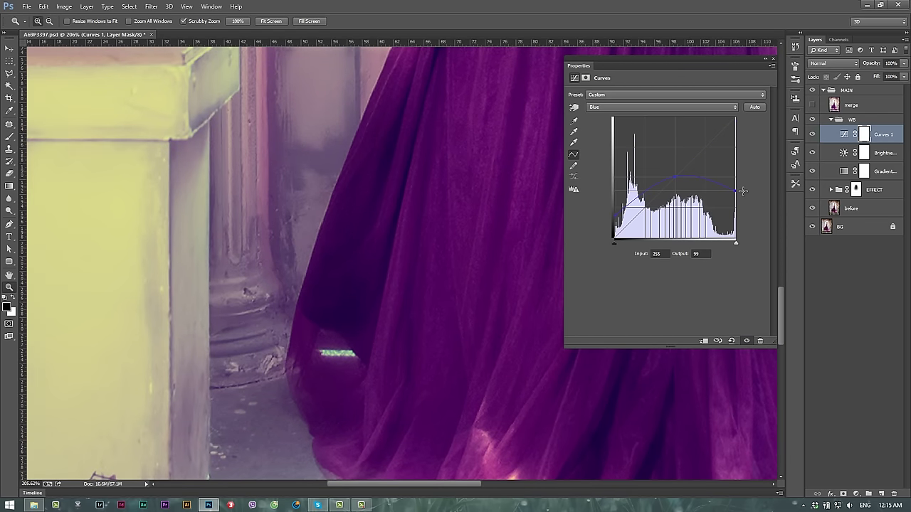
pyautogui.keyDown('alt'); pyautogui.click(449, 211); pyautogui.keyUp('alt')
pyautogui.keyDown('alt'); pyautogui.click(462, 213); pyautogui.keyUp('alt')
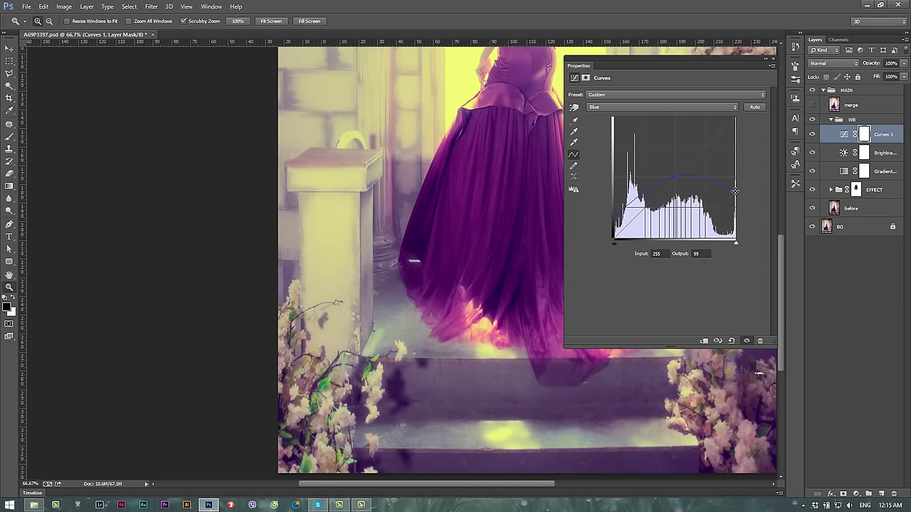
pyautogui.moveTo(736, 190)
pyautogui.mouseDown()
pyautogui.moveTo(740, 112)
pyautogui.moveTo(742, 120)
pyautogui.mouseUp()
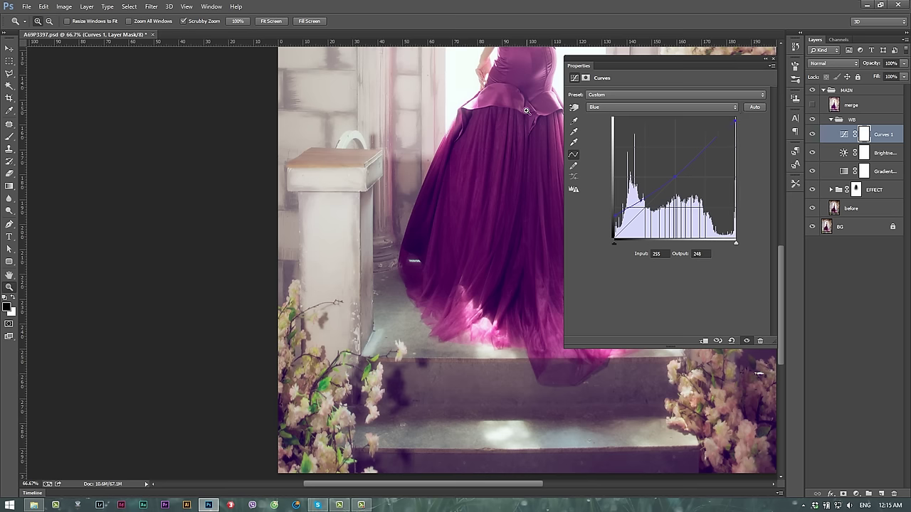
pyautogui.moveTo(415, 250); pyautogui.dragTo(308, 400)
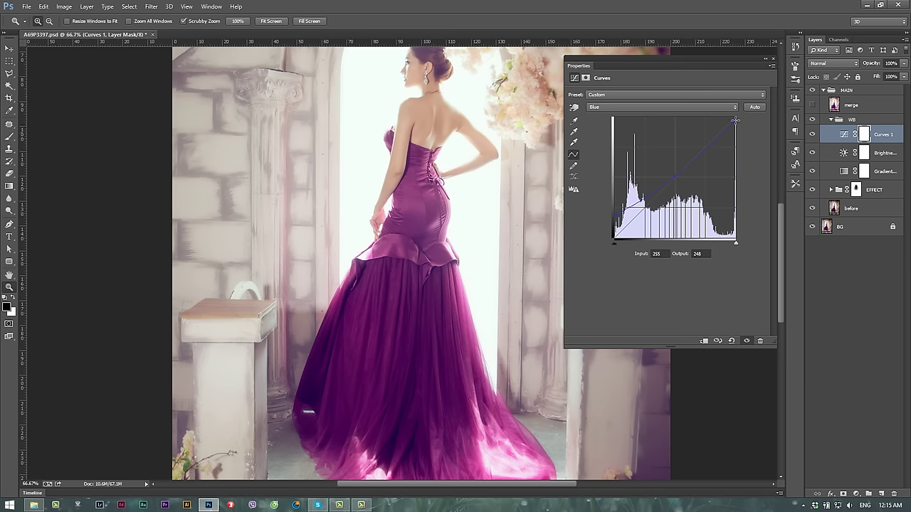
pyautogui.moveTo(735, 120); pyautogui.dragTo(735, 119)
# Step: Lift the Blue shadow endpoint to about 42 and return to the RGB composite
pyautogui.click(613, 238)
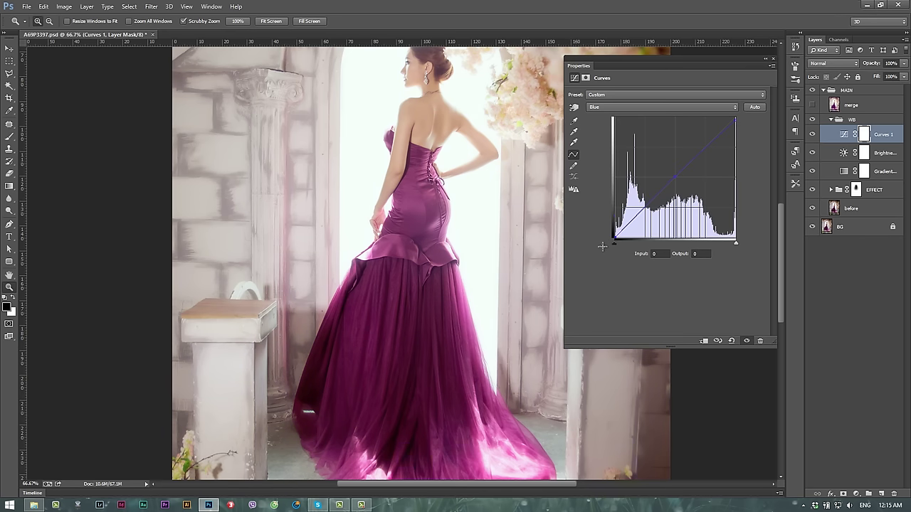
pyautogui.moveTo(602, 247)
pyautogui.mouseDown()
pyautogui.moveTo(597, 217)
pyautogui.moveTo(594, 247)
pyautogui.mouseUp()
pyautogui.moveTo(616, 237); pyautogui.dragTo(607, 216)
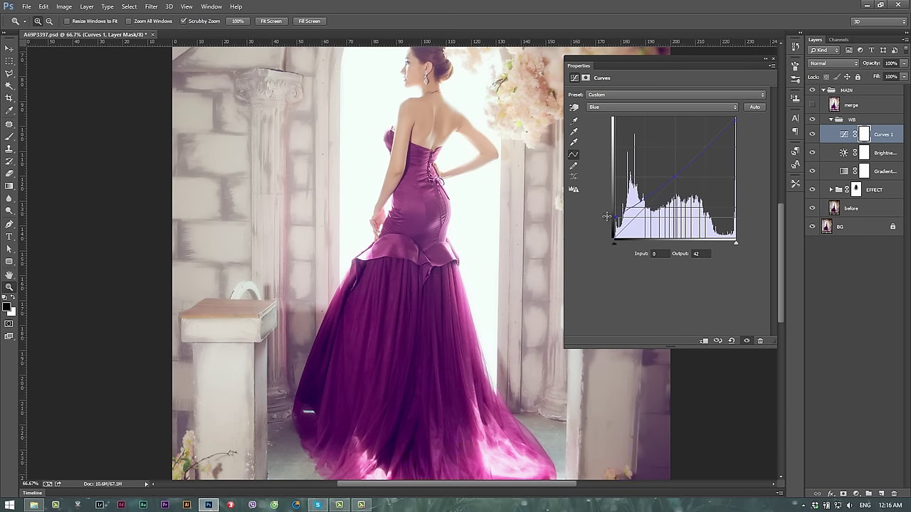
pyautogui.click(626, 106)
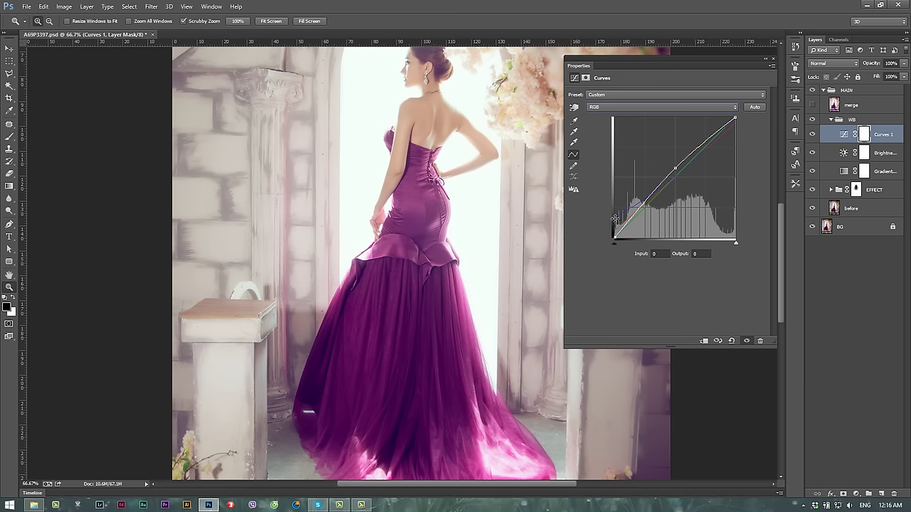
# Step: Close the Curves properties and toggle Curves 1 to compare before and after
pyautogui.keyDown('alt'); pyautogui.click(391, 270); pyautogui.keyUp('alt')
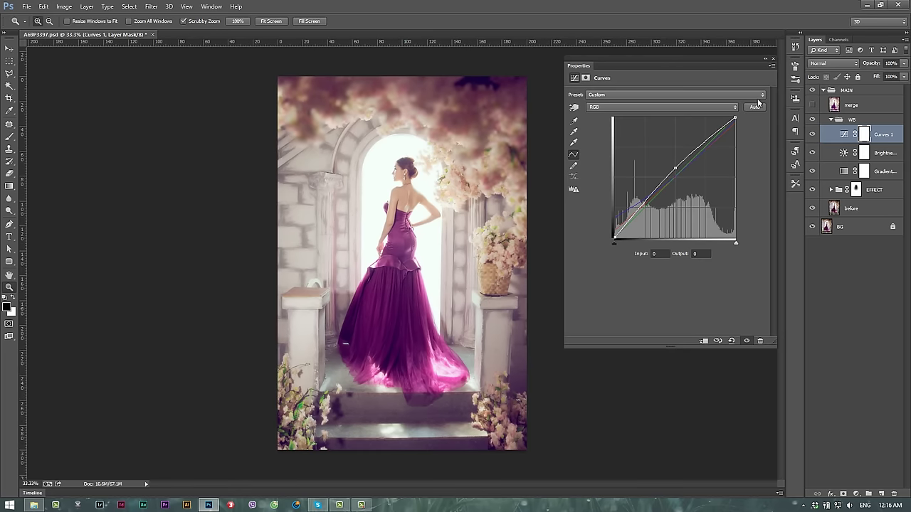
pyautogui.click(772, 61)
pyautogui.click(812, 135)
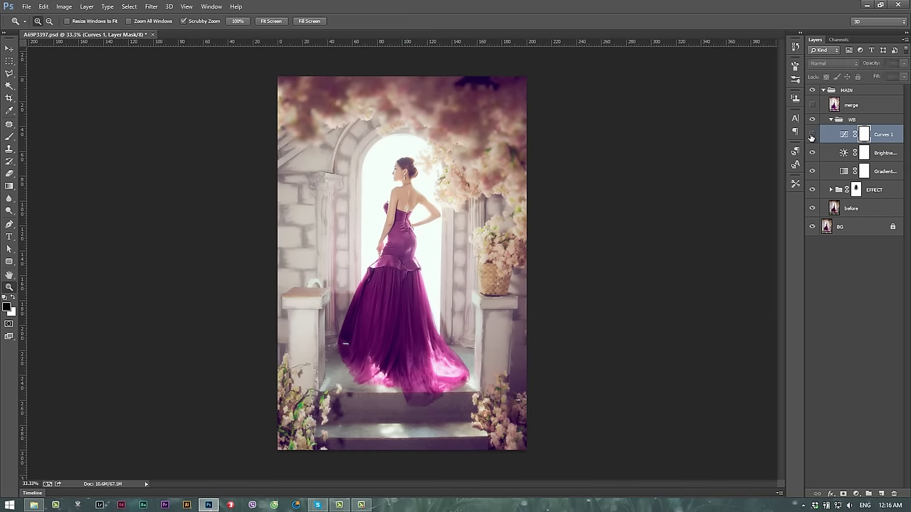
pyautogui.click(812, 134)
pyautogui.click(812, 134)
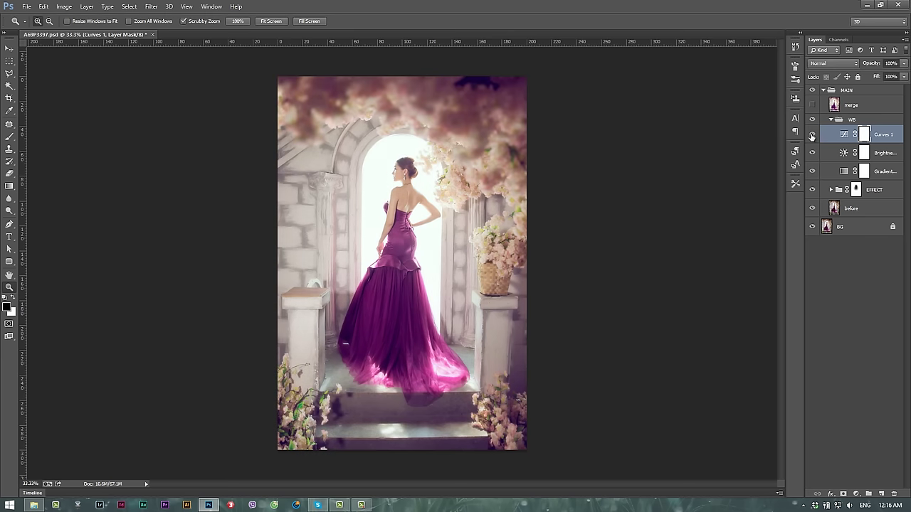
pyautogui.click(812, 135)
# Step: Turn on the merge layer to show the logo watermark, then fit the image in view
pyautogui.click(812, 105)
pyautogui.click(812, 105)
pyautogui.click(812, 105)
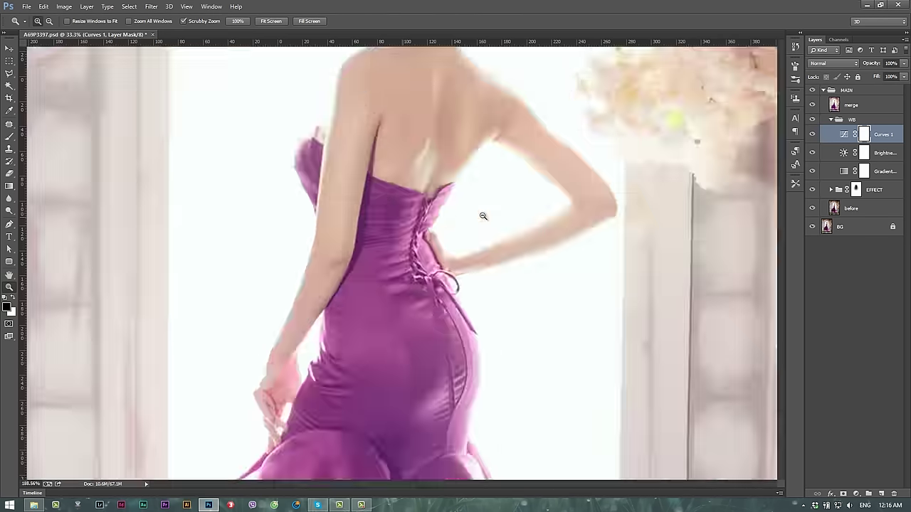
pyautogui.moveTo(457, 216); pyautogui.dragTo(490, 205)
pyautogui.hotkey('ctrl', '-')
pyautogui.hotkey('ctrl', '-')
pyautogui.hotkey('ctrl', '-')
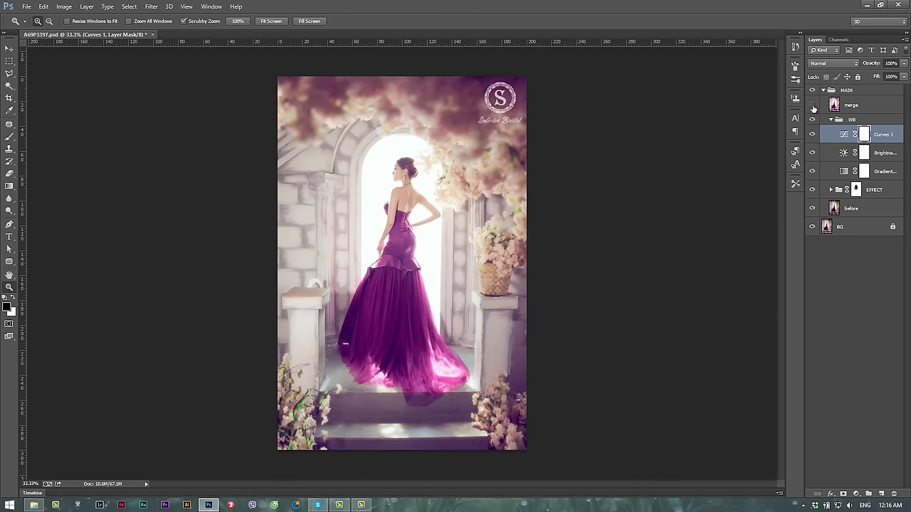
# Step: Compare with the MAIN group hidden, then delete the MAIN group
pyautogui.click(823, 91)
pyautogui.click(812, 91)
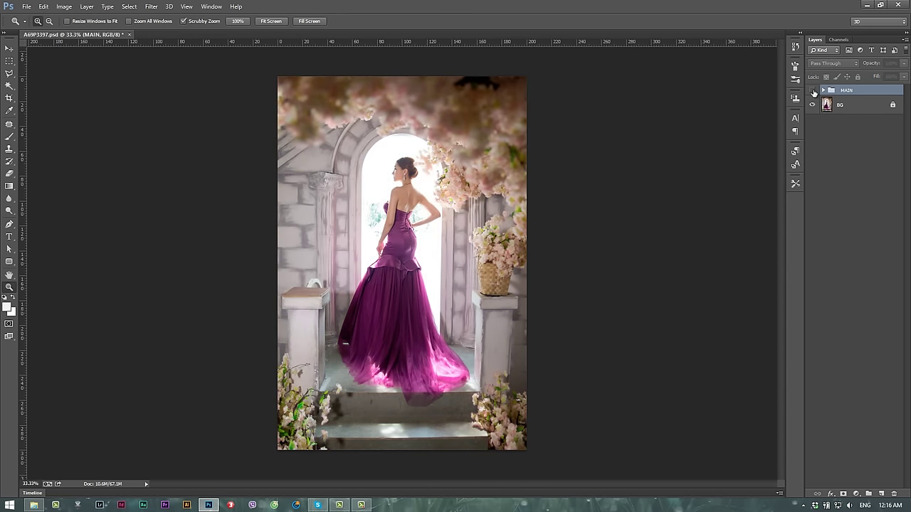
pyautogui.click(813, 91)
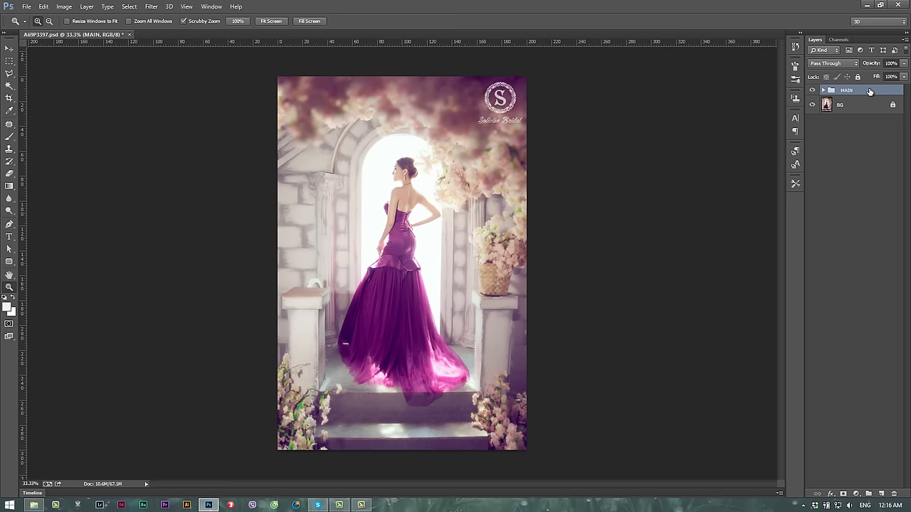
pyautogui.press('Delete')
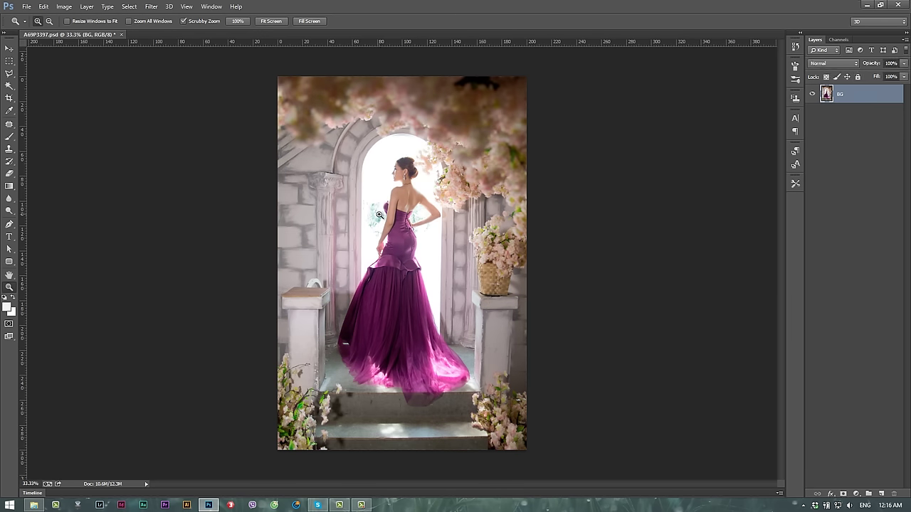
# Step: Duplicate the BG layer and rename the copy 'before'
pyautogui.hotkey('ctrl', 'j')
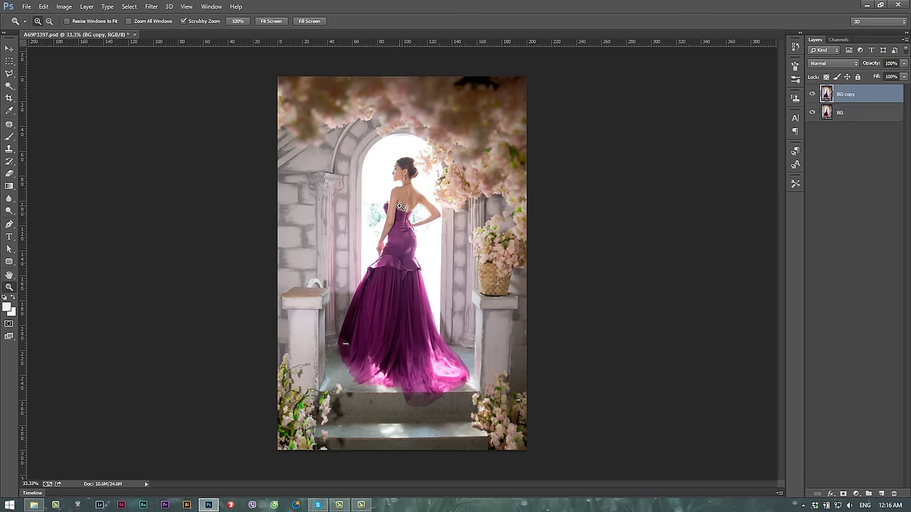
pyautogui.click(812, 94)
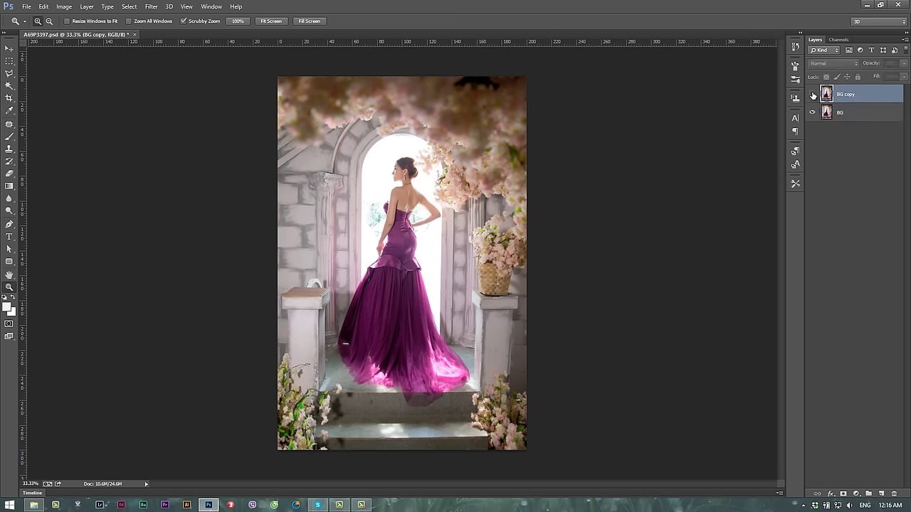
pyautogui.click(812, 94)
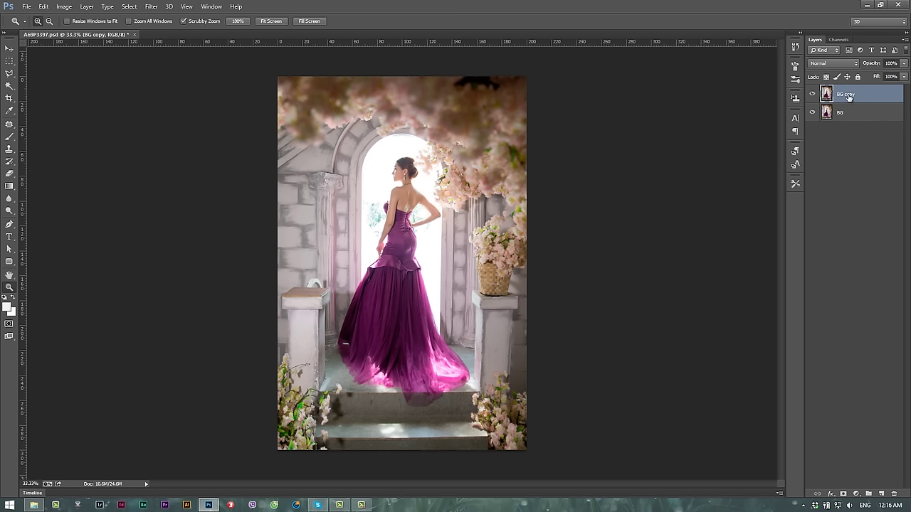
pyautogui.doubleClick(847, 94)
pyautogui.write('bd')
pyautogui.press('Return')
pyautogui.moveTo(381, 249); pyautogui.dragTo(410, 221)
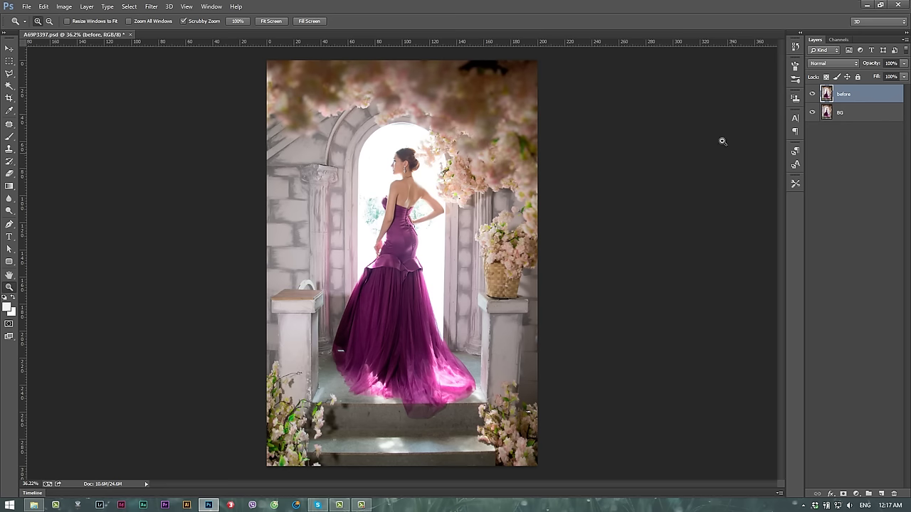
# Step: Load the image's bright areas from Channels as a selection and copy them to Layer 1
pyautogui.click(838, 39)
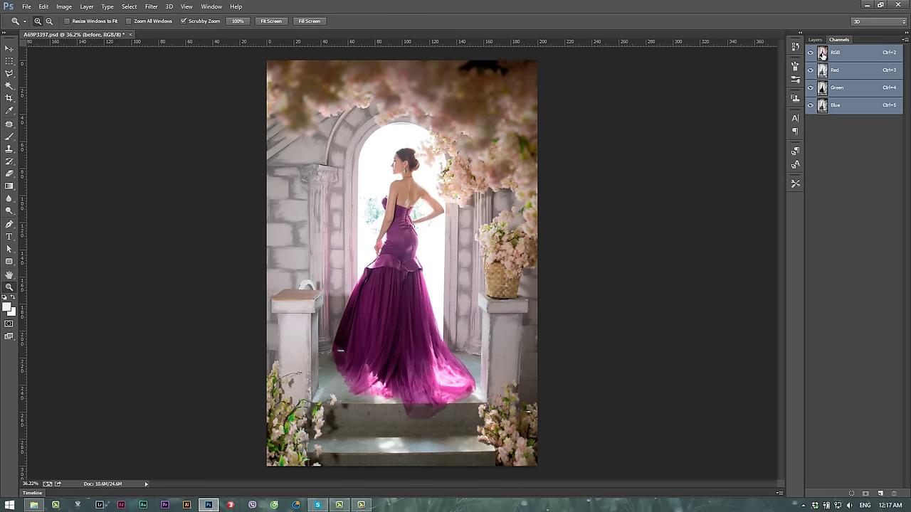
pyautogui.keyDown('ctrl'); pyautogui.click(822, 53); pyautogui.keyUp('ctrl')
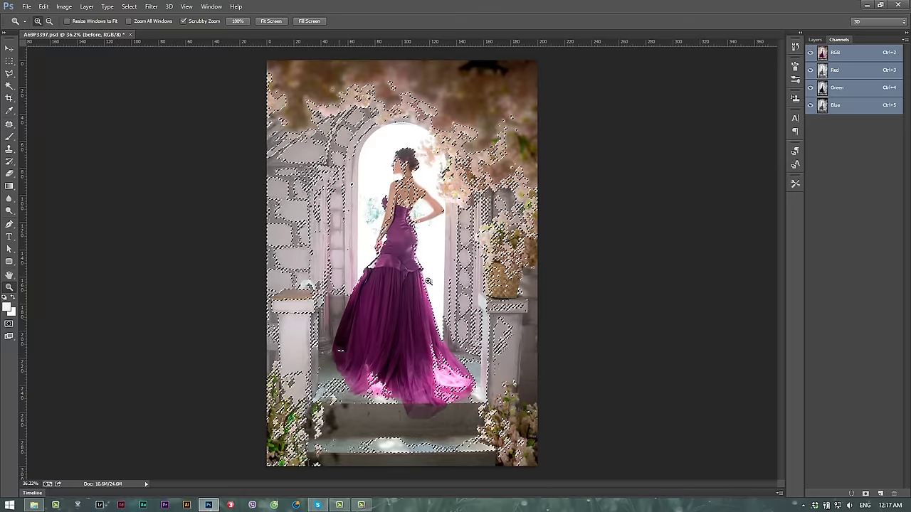
pyautogui.click(815, 40)
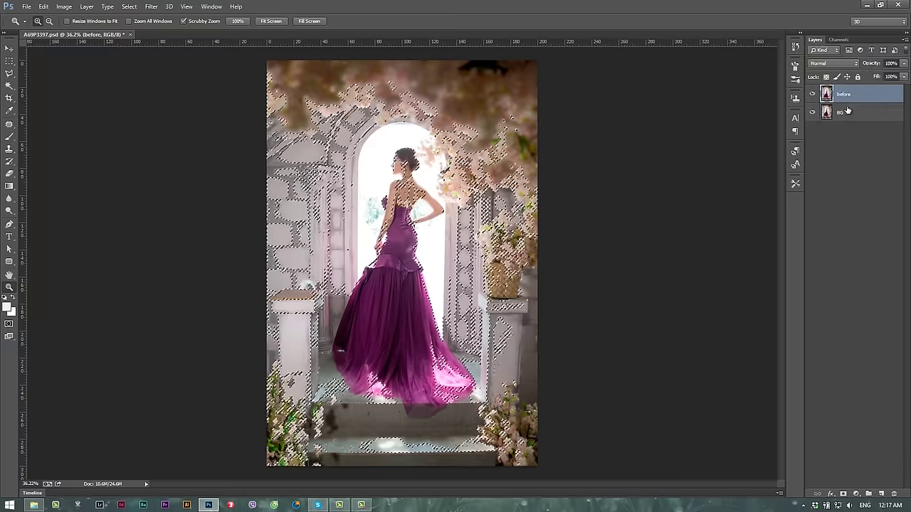
pyautogui.hotkey('ctrl', 'j')
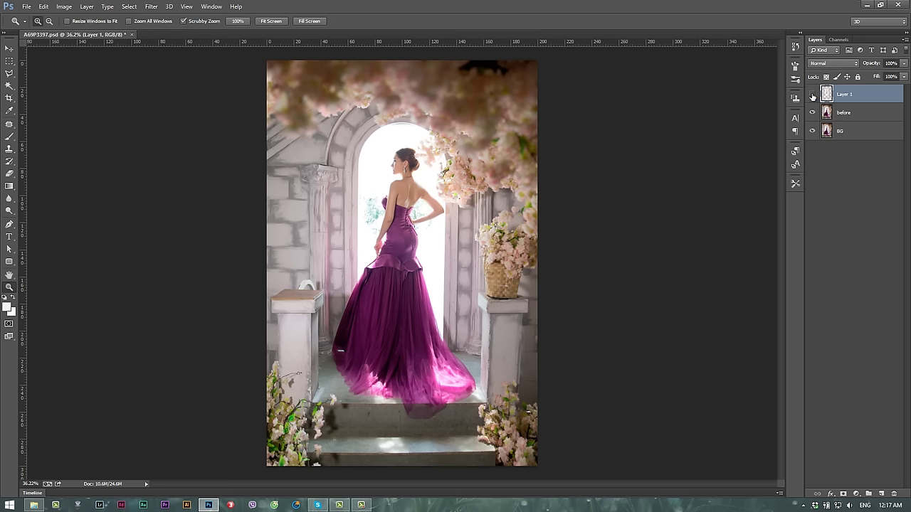
pyautogui.click(813, 95)
# Step: Reload the bright-area selection, copy it from 'before' onto Layer 2, and hide Layer 1
pyautogui.click(839, 40)
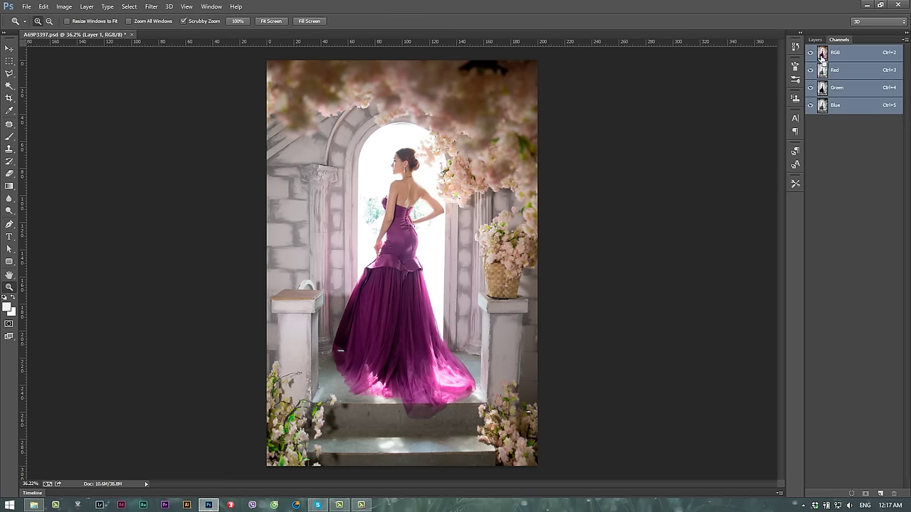
pyautogui.keyDown('ctrl'); pyautogui.click(822, 57); pyautogui.keyUp('ctrl')
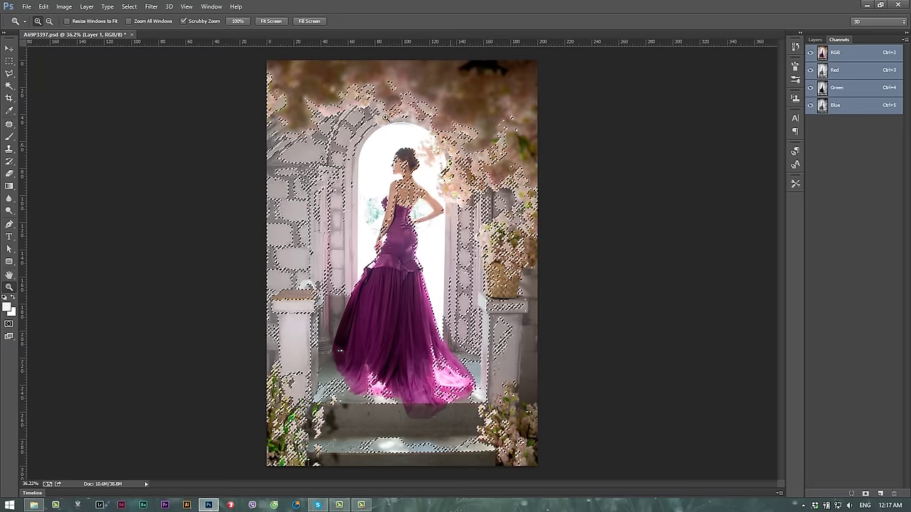
pyautogui.click(815, 39)
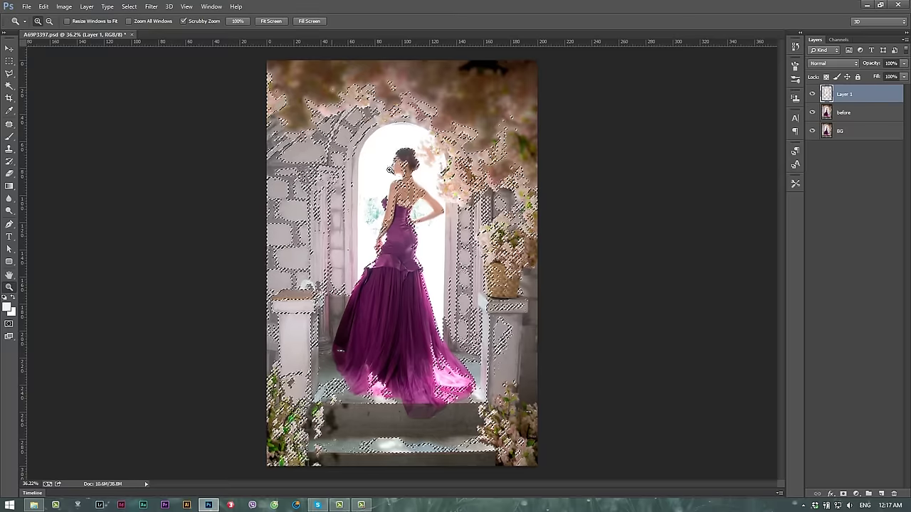
pyautogui.click(845, 113)
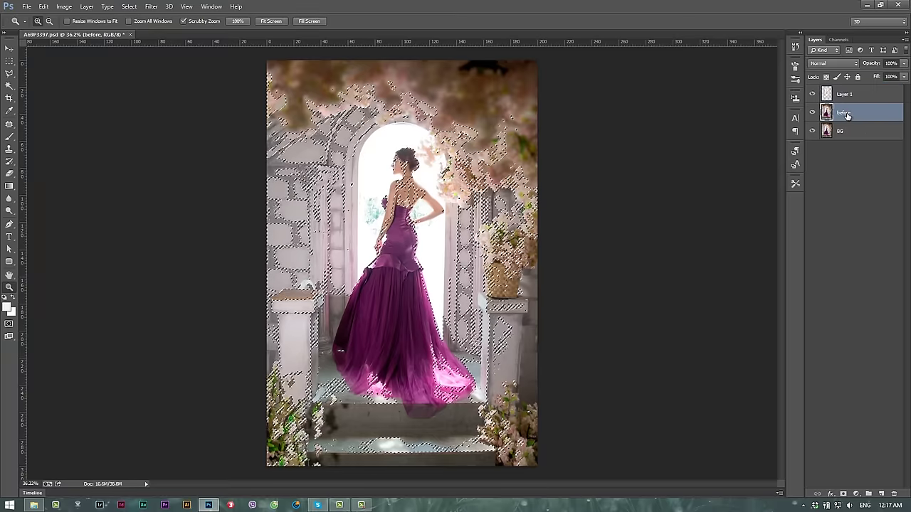
pyautogui.hotkey('ctrl', 'j')
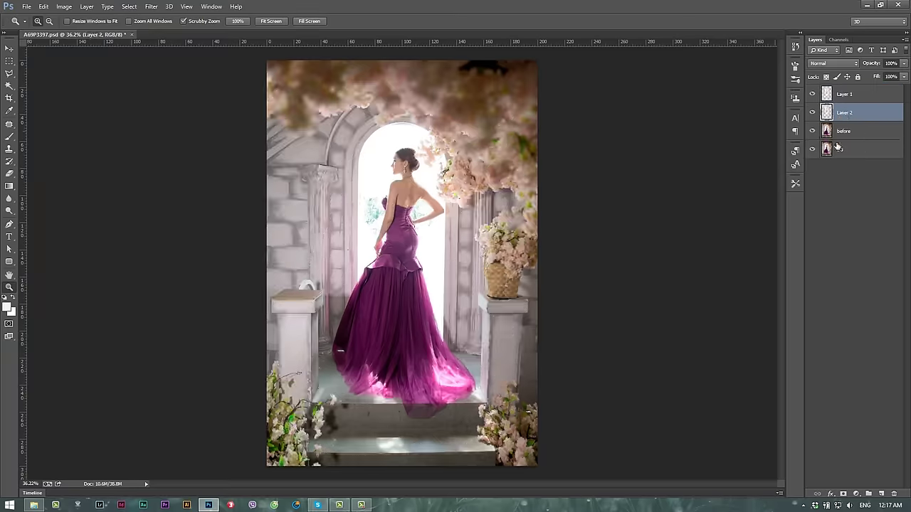
pyautogui.click(813, 95)
# Step: Show Layer 2 and apply a Gaussian Blur with radius 5.1 pixels
pyautogui.click(813, 113)
pyautogui.click(152, 7)
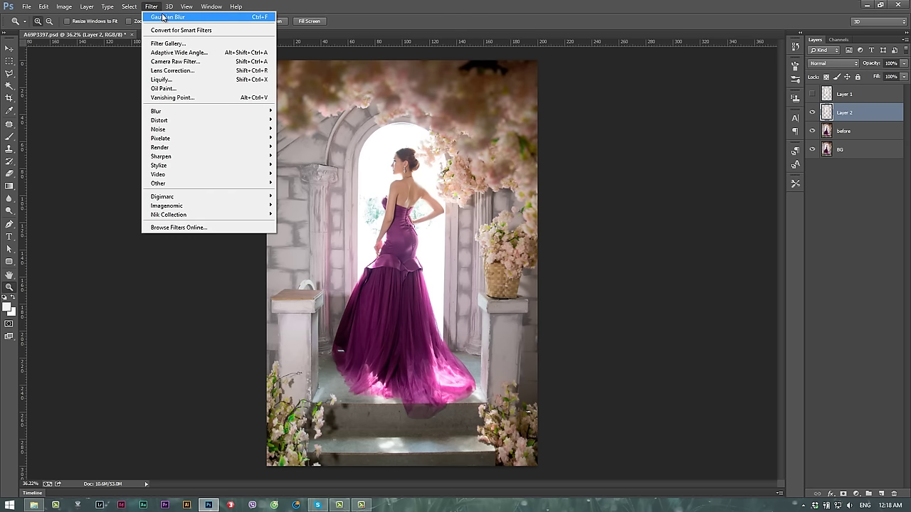
pyautogui.moveTo(207, 111)
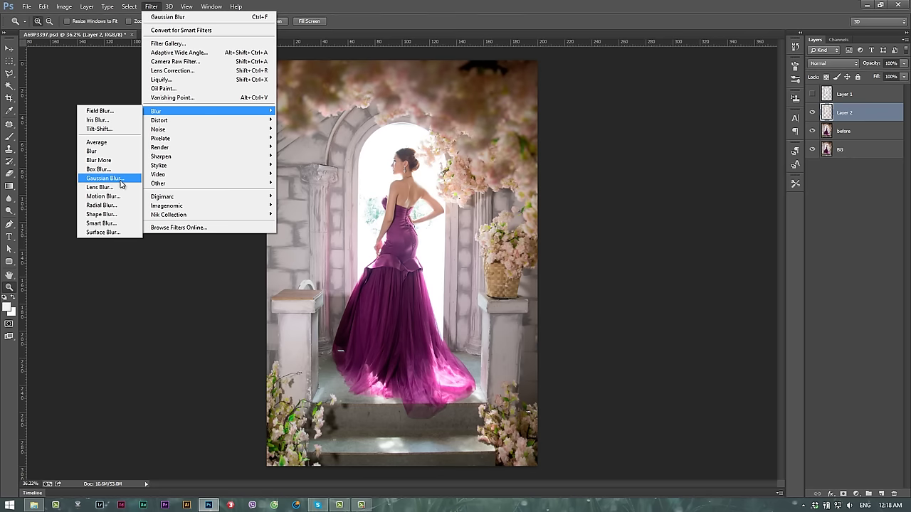
pyautogui.click(119, 184)
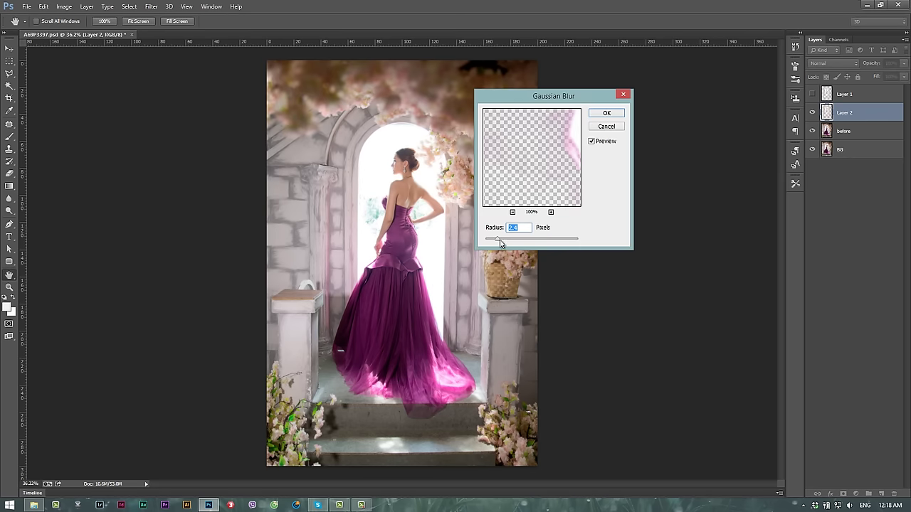
pyautogui.moveTo(499, 244); pyautogui.dragTo(509, 243)
pyautogui.click(605, 115)
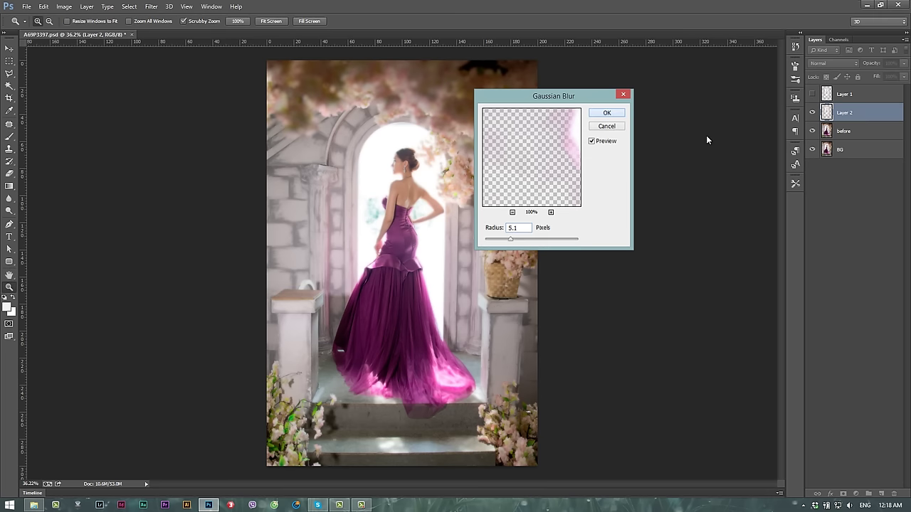
# Step: Delete Layer 1 and duplicate the blurred Layer 2
pyautogui.click(863, 100)
pyautogui.press('Delete')
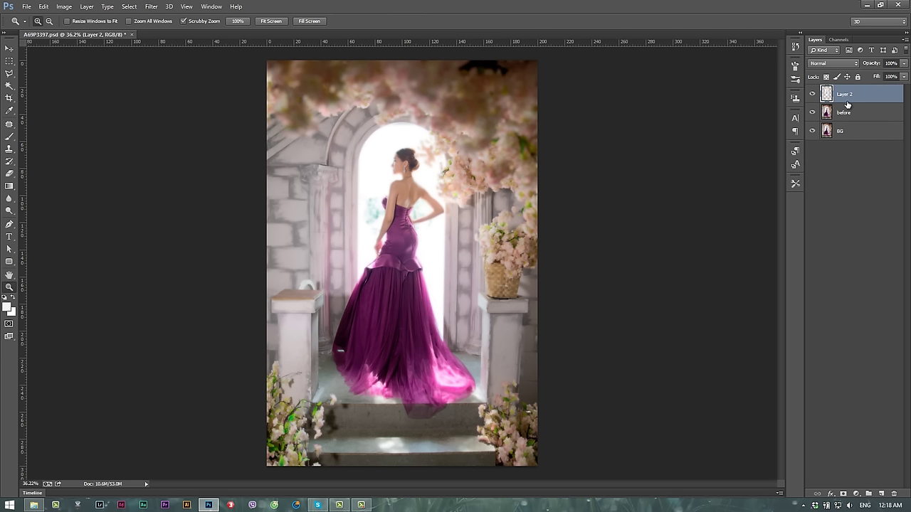
pyautogui.hotkey('ctrl', 'j')
# Step: Hide Layer 2 copy and set Layer 2's opacity to 70%
pyautogui.click(812, 94)
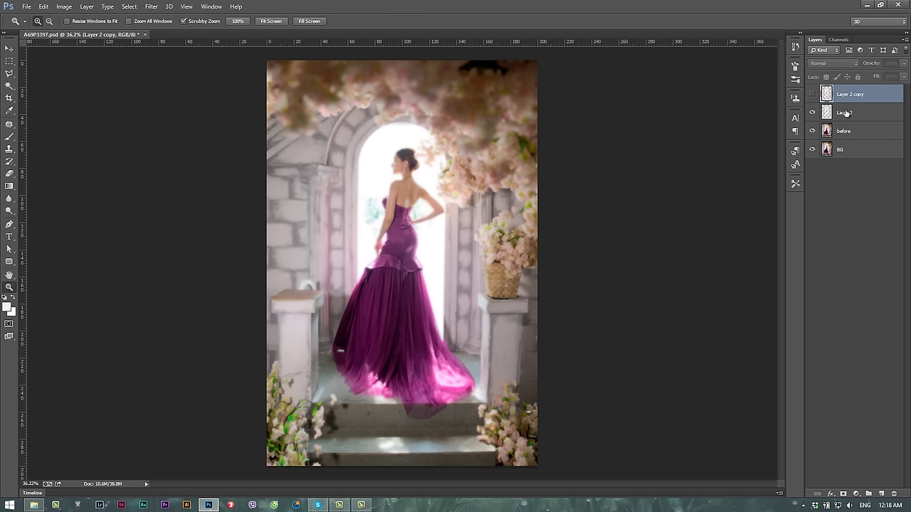
pyautogui.click(843, 113)
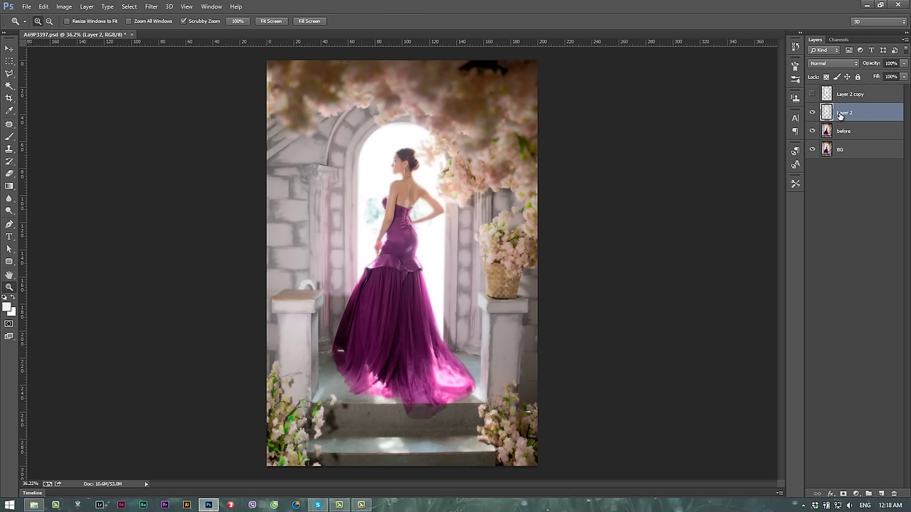
pyautogui.moveTo(875, 67); pyautogui.dragTo(868, 68)
pyautogui.press('Return')
# Step: Show Layer 2 copy at 44% opacity in Screen mode, then select both Layer 2 layers
pyautogui.click(844, 102)
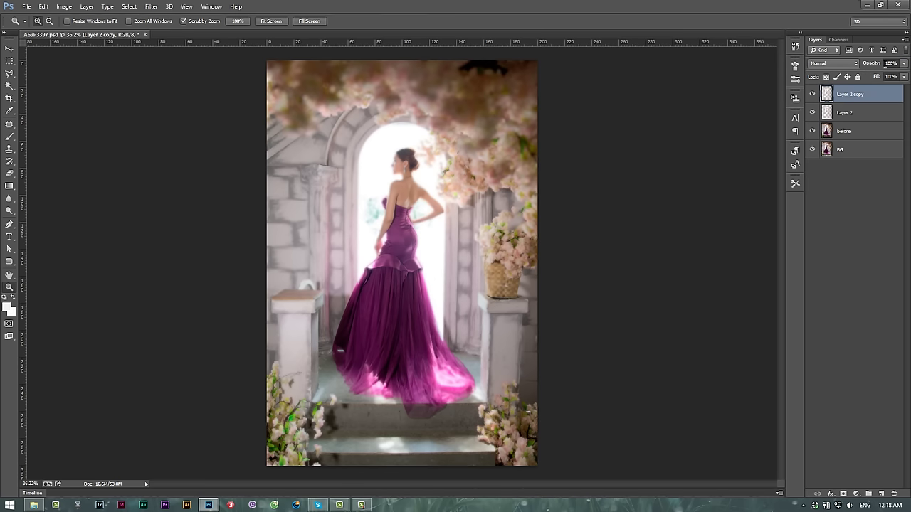
pyautogui.moveTo(875, 65); pyautogui.dragTo(849, 71)
pyautogui.press('Return')
pyautogui.click(826, 66)
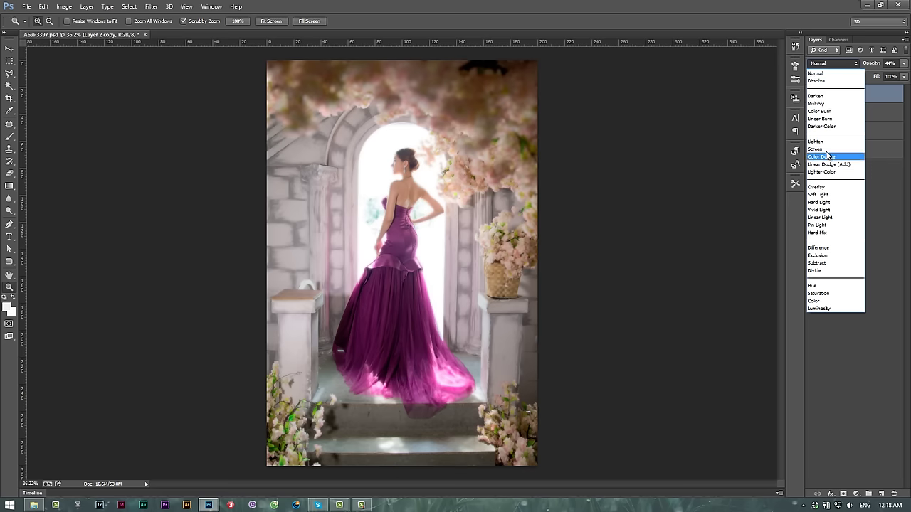
pyautogui.click(823, 149)
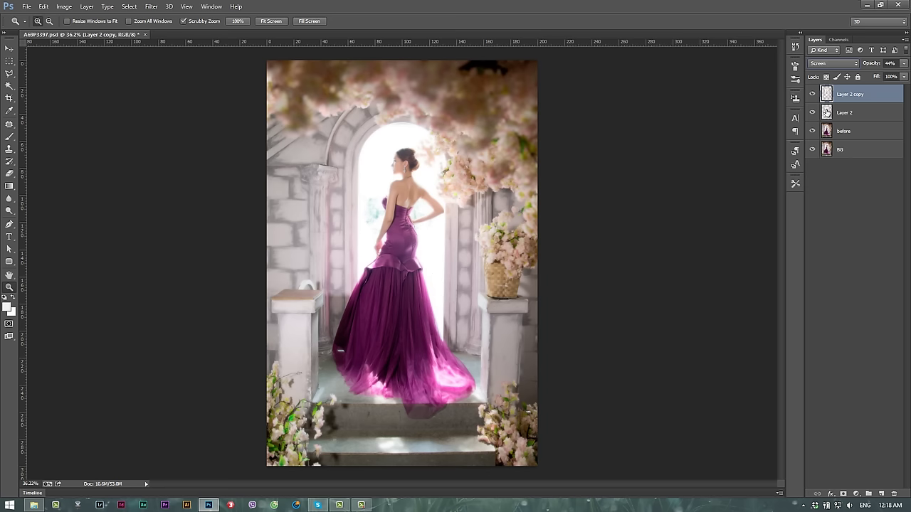
pyautogui.keyDown('shift'); pyautogui.click(868, 114); pyautogui.keyUp('shift')
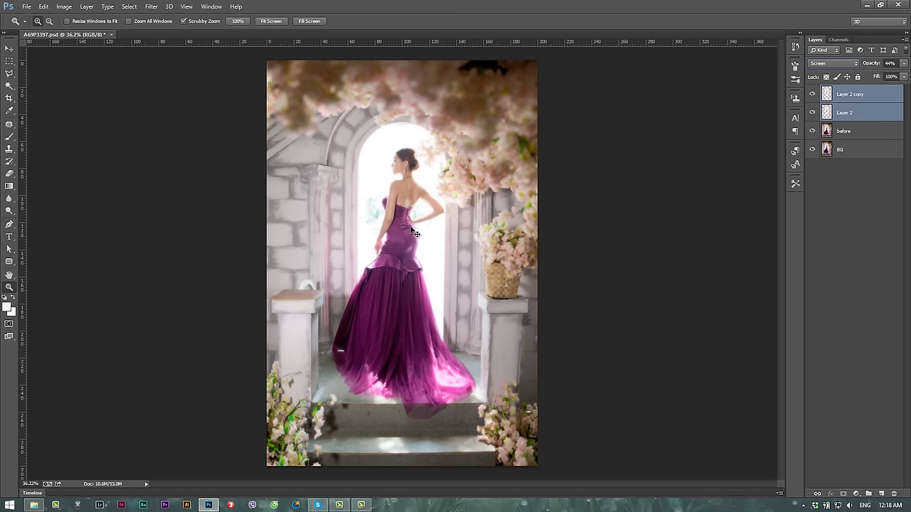
# Step: Group both blur layers, name the group 'effect', and toggle it to compare
pyautogui.hotkey('ctrl', 'g')
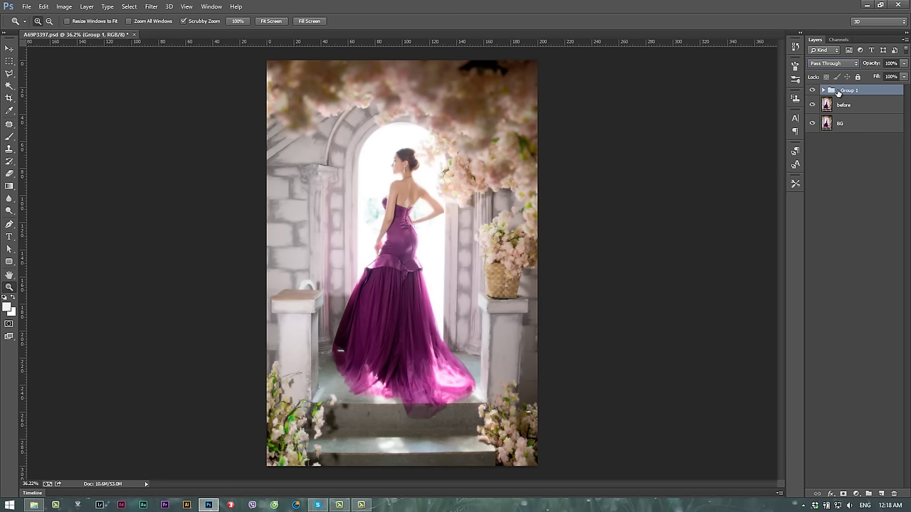
pyautogui.doubleClick(842, 90)
pyautogui.write('effect')
pyautogui.press('Return')
pyautogui.click(811, 91)
pyautogui.click(812, 90)
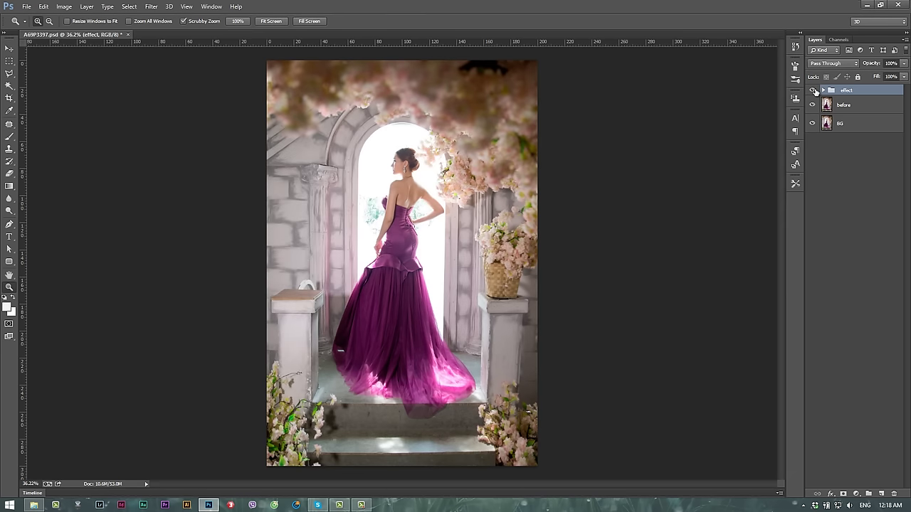
pyautogui.click(813, 90)
pyautogui.click(812, 91)
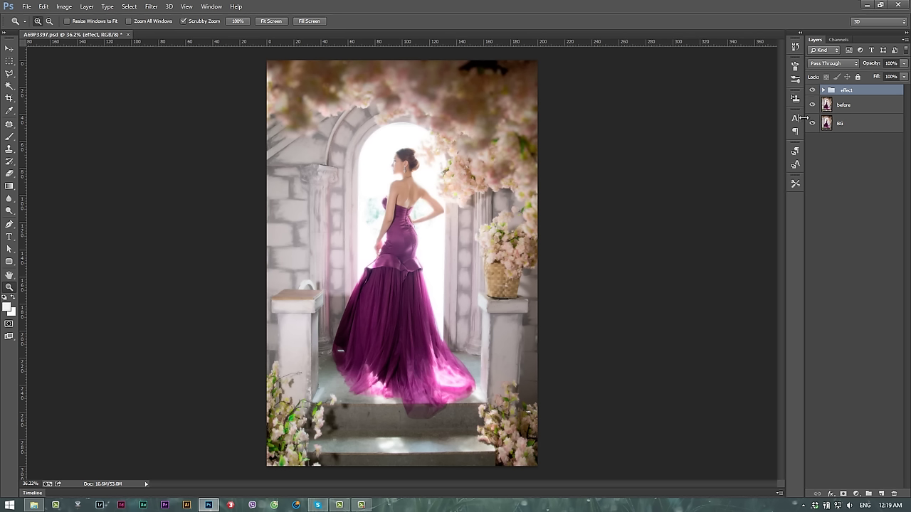
# Step: Add a mask to 'effect' and paint it off the woman's head and waist with a 400 px brush
pyautogui.click(843, 493)
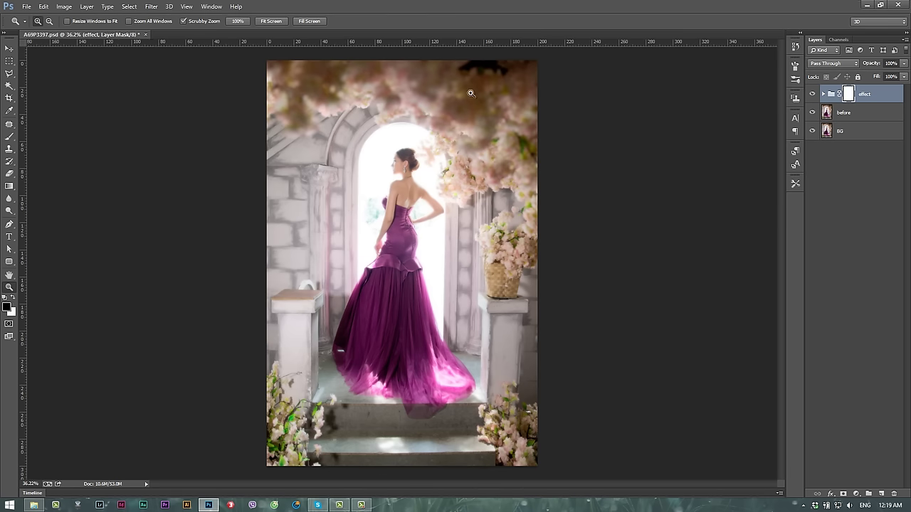
pyautogui.click(10, 137)
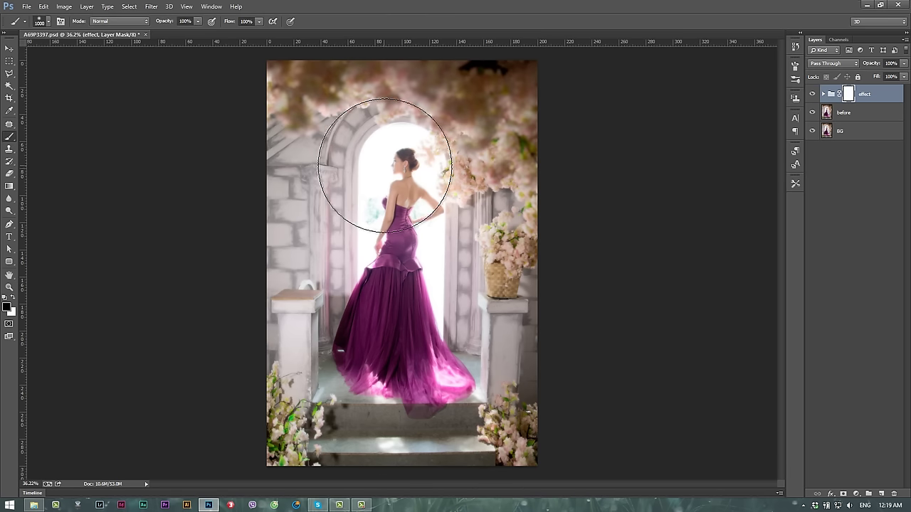
pyautogui.press('[')
pyautogui.press('[')
pyautogui.press('[')
pyautogui.press('[')
pyautogui.press('[')
pyautogui.press('[')
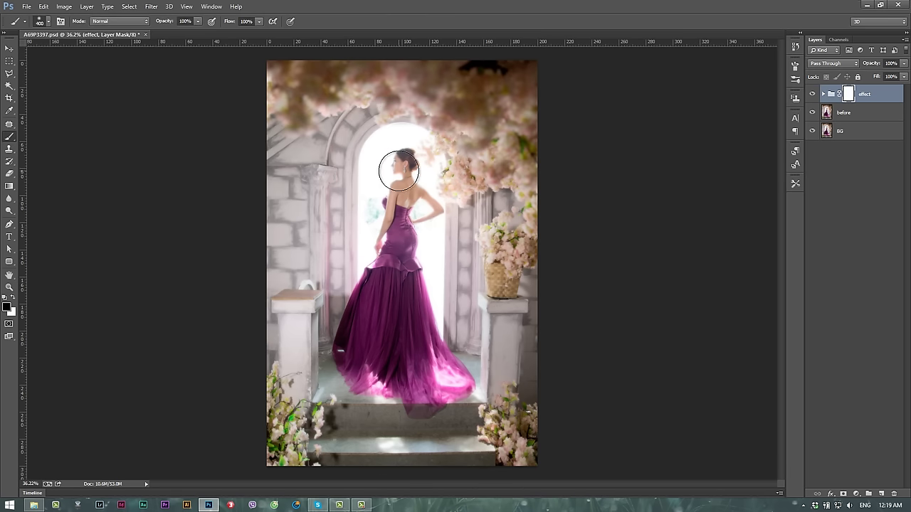
pyautogui.press(']')
pyautogui.moveTo(405, 157); pyautogui.dragTo(397, 238)
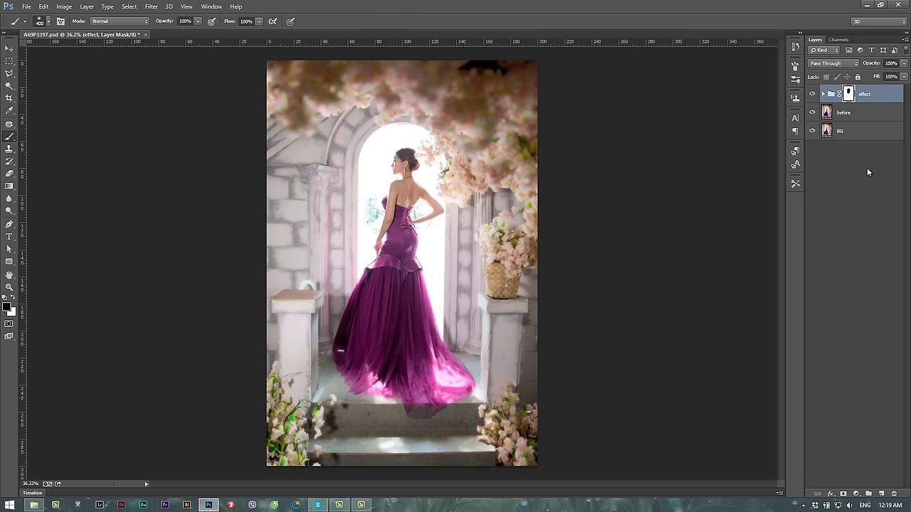
pyautogui.click(813, 94)
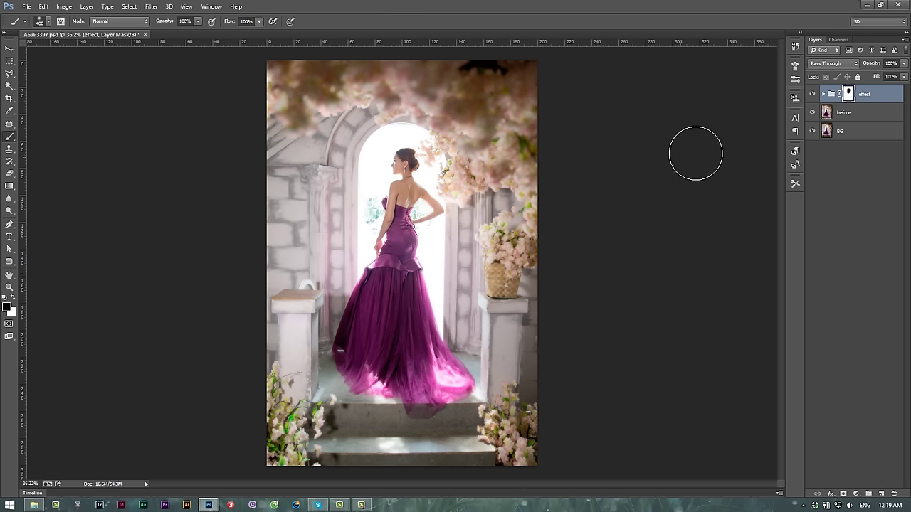
# Step: Create a new layer group and name it 'color'
pyautogui.click(868, 494)
pyautogui.click(824, 91)
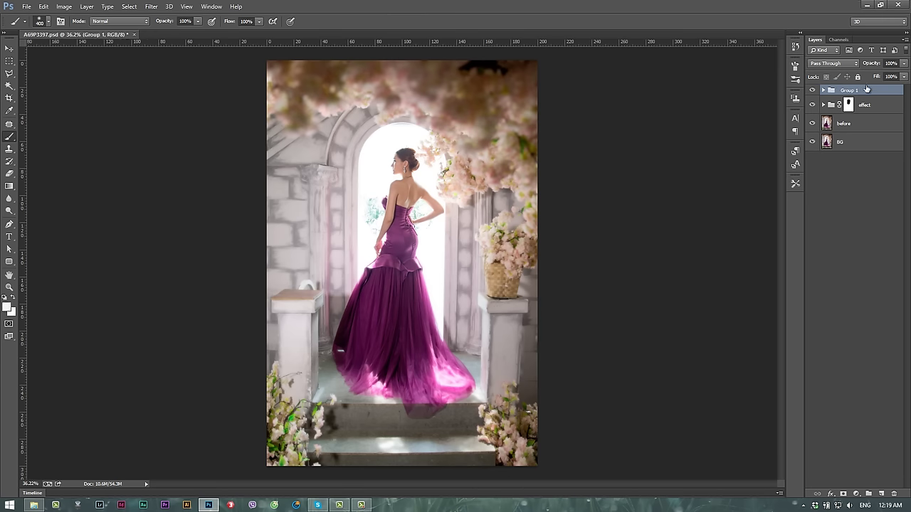
pyautogui.doubleClick(849, 91)
pyautogui.write('color')
pyautogui.press('Return')
# Step: Add a Gradient Map in 'color' and set its left stop to magenta #a33385
pyautogui.click(856, 494)
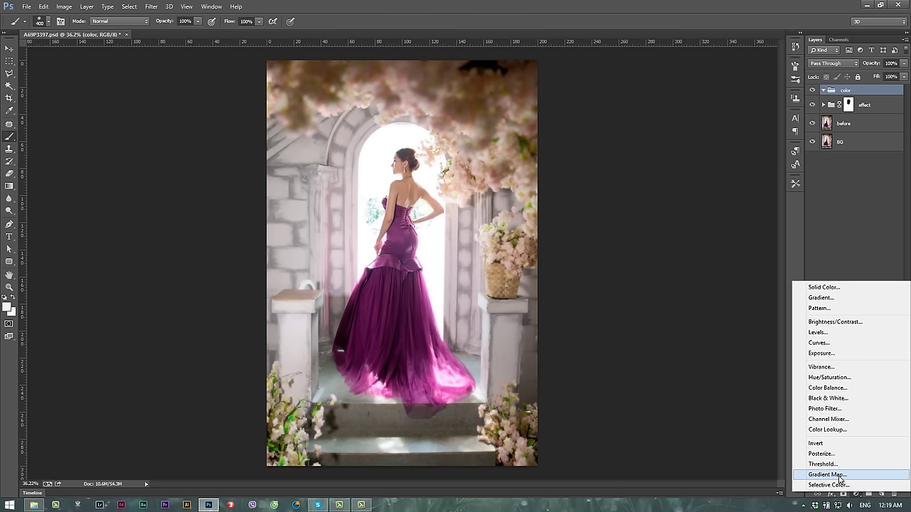
pyautogui.click(827, 475)
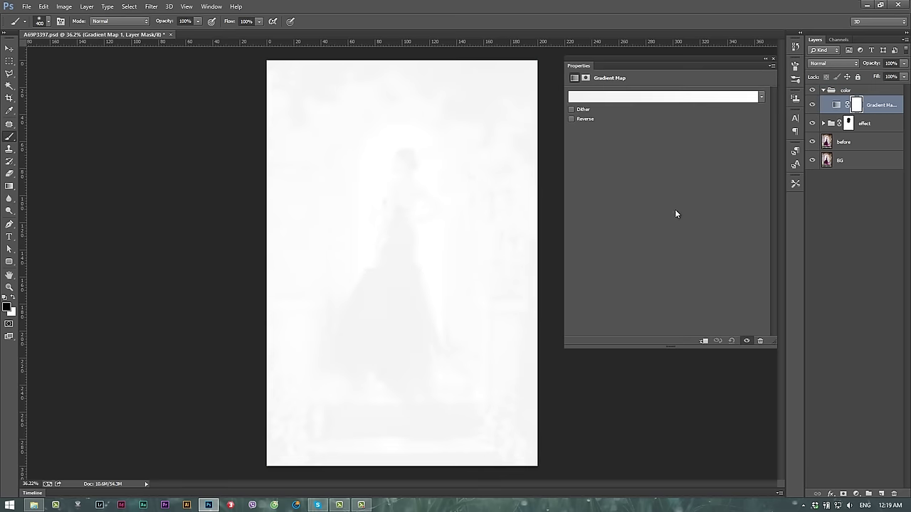
pyautogui.click(645, 98)
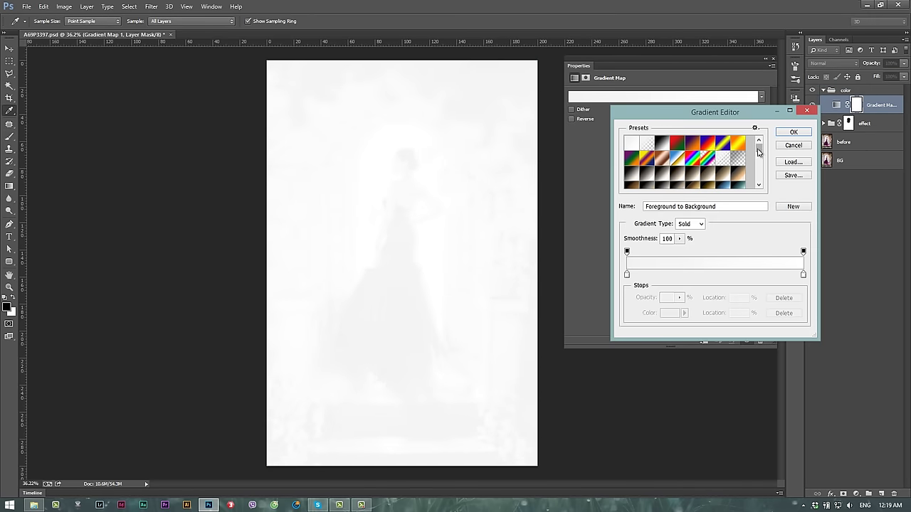
pyautogui.moveTo(758, 151)
pyautogui.mouseDown()
pyautogui.moveTo(757, 181)
pyautogui.moveTo(758, 146)
pyautogui.mouseUp()
pyautogui.click(626, 275)
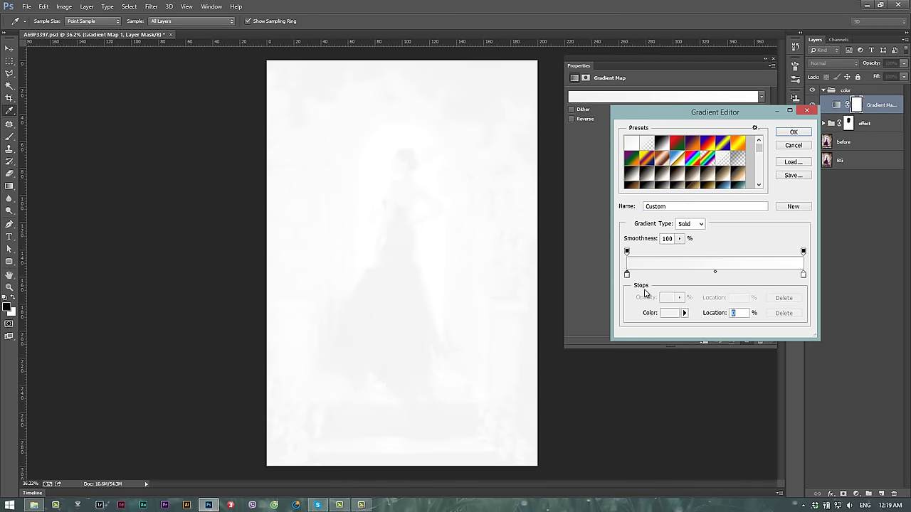
pyautogui.click(670, 313)
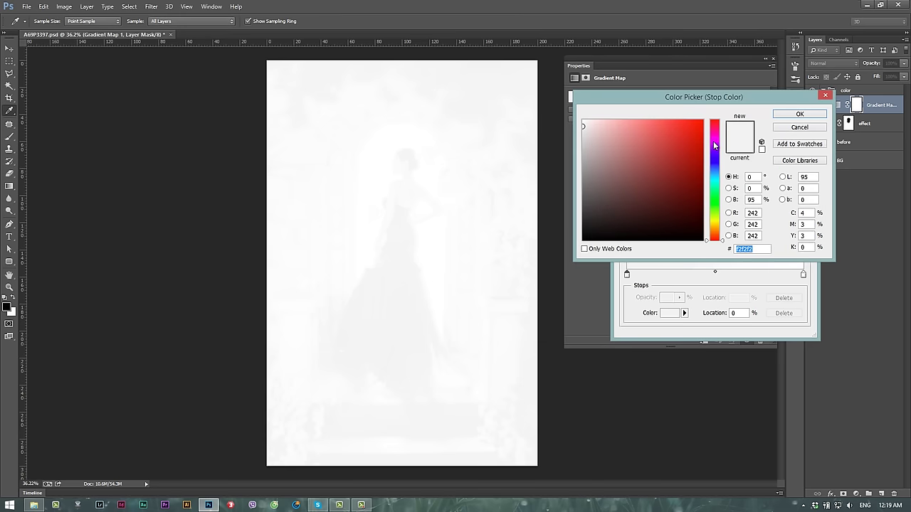
pyautogui.moveTo(714, 145); pyautogui.dragTo(714, 135)
pyautogui.click(645, 144)
pyautogui.click(665, 162)
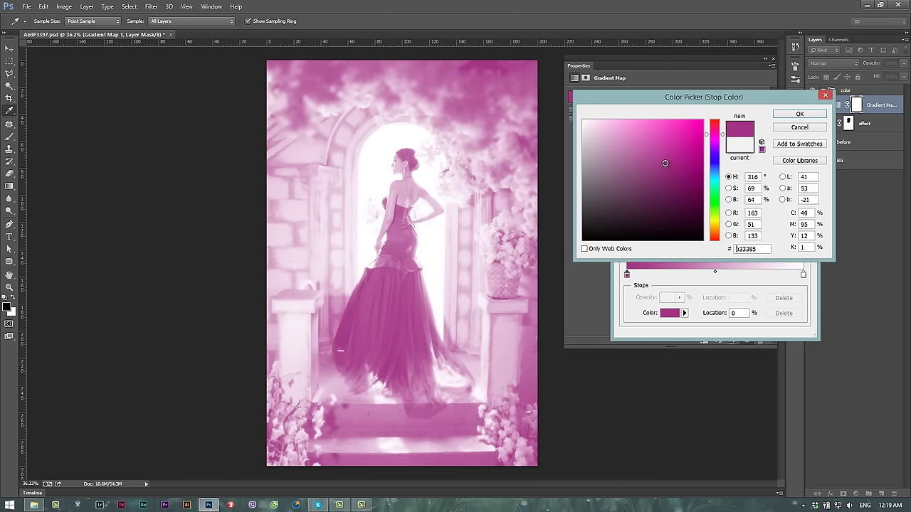
pyautogui.click(800, 114)
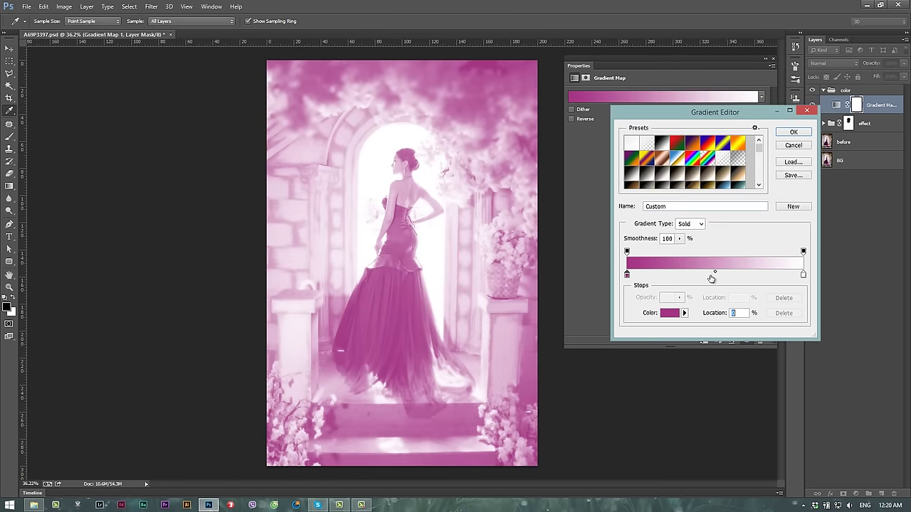
# Step: Add a pale pink colour stop at 44% in the gradient
pyautogui.click(711, 274)
pyautogui.moveTo(711, 276); pyautogui.dragTo(705, 276)
pyautogui.click(670, 313)
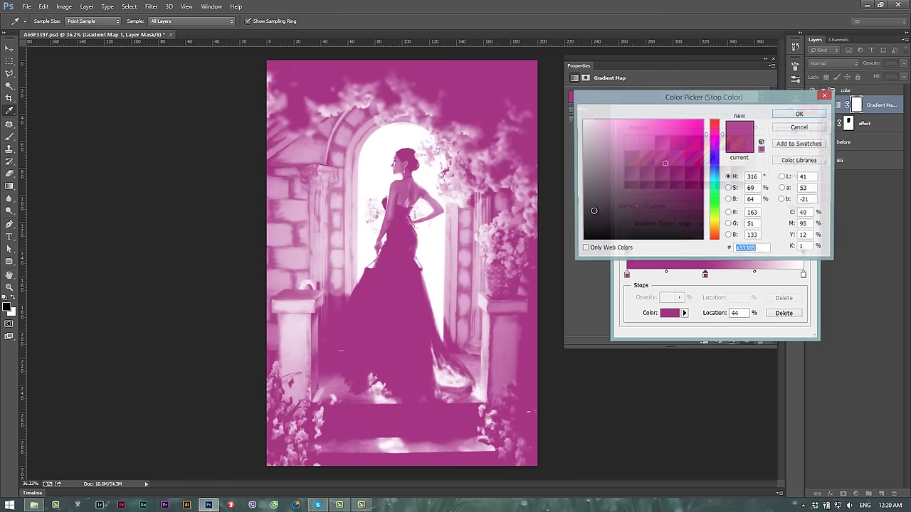
pyautogui.click(717, 231)
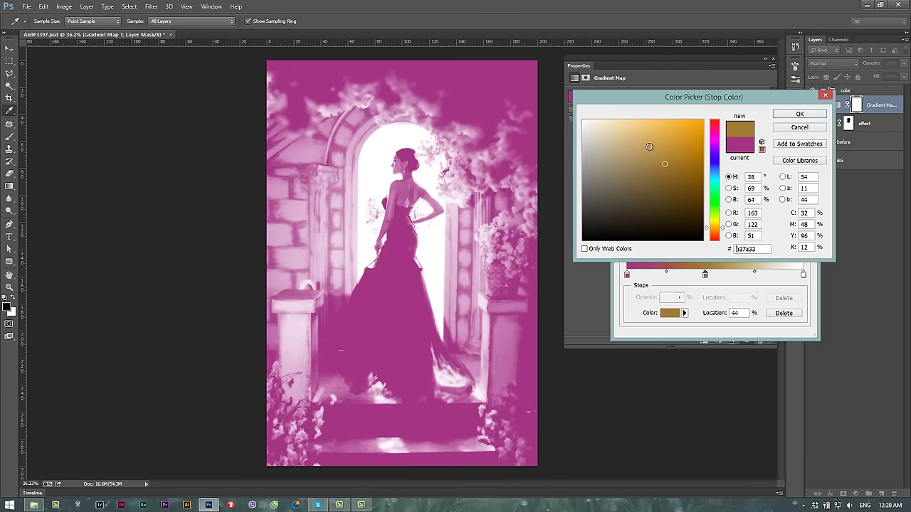
pyautogui.click(717, 137)
pyautogui.click(601, 130)
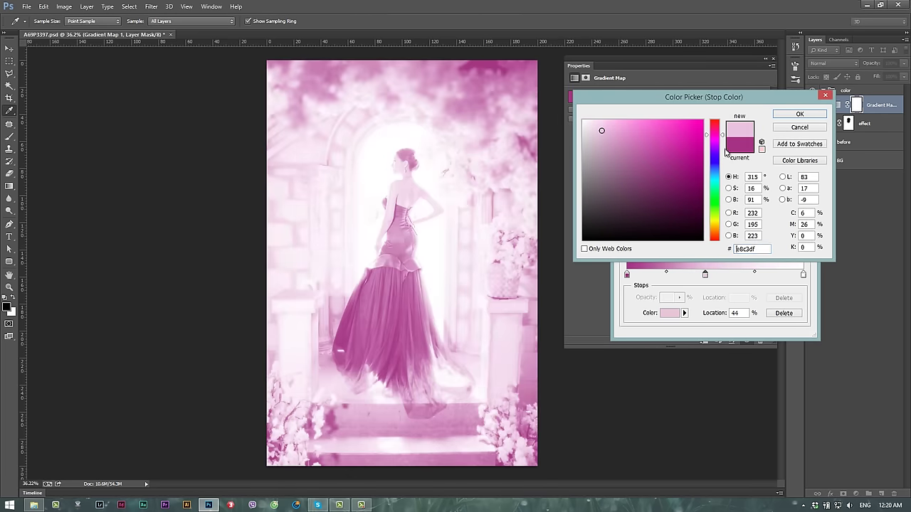
pyautogui.moveTo(724, 137); pyautogui.dragTo(723, 130)
pyautogui.click(607, 123)
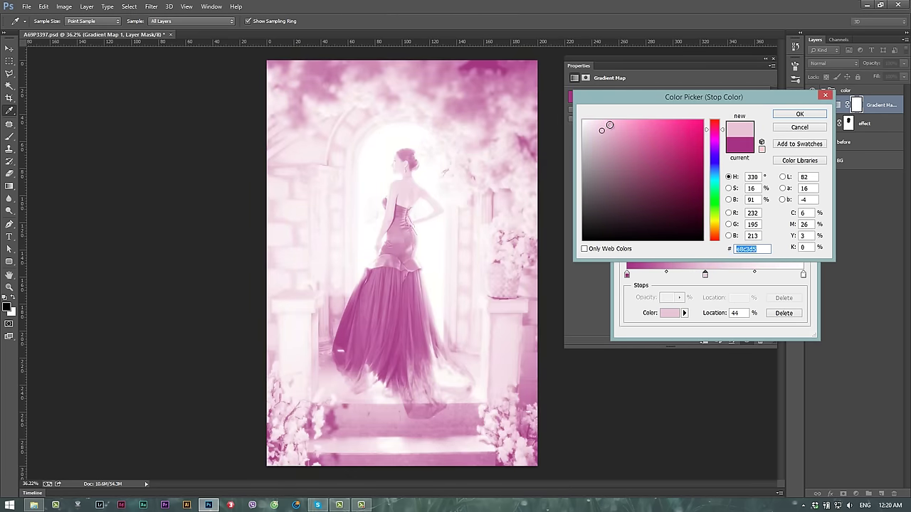
pyautogui.click(800, 114)
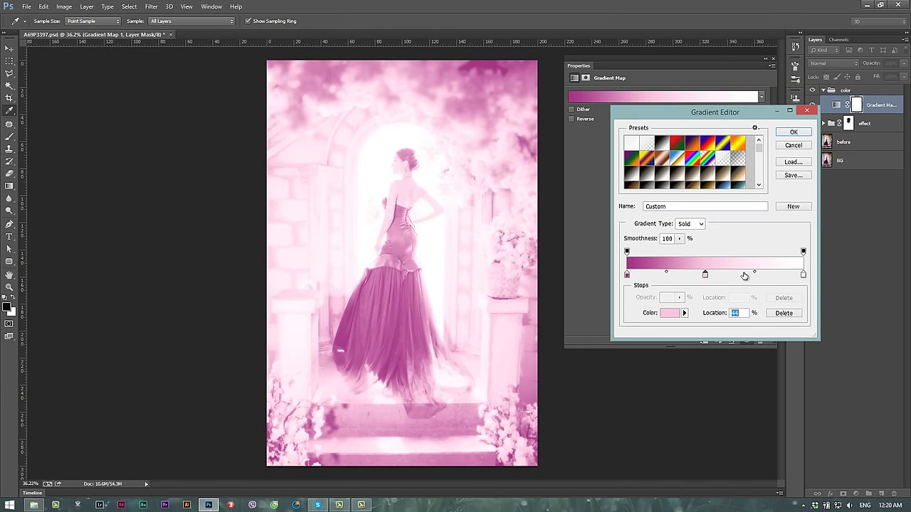
# Step: Make the pink stop much paler, apply the gradient, and close the gradient map settings
pyautogui.click(670, 313)
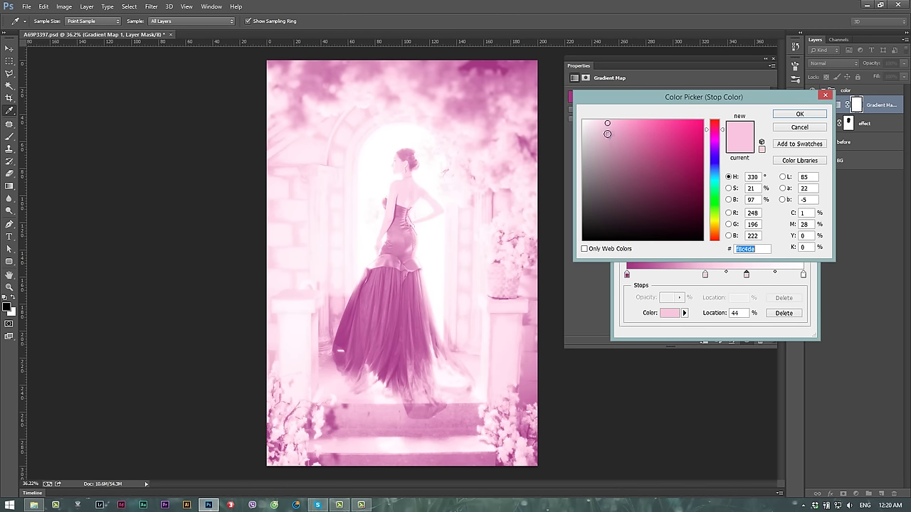
pyautogui.moveTo(598, 146); pyautogui.dragTo(592, 125)
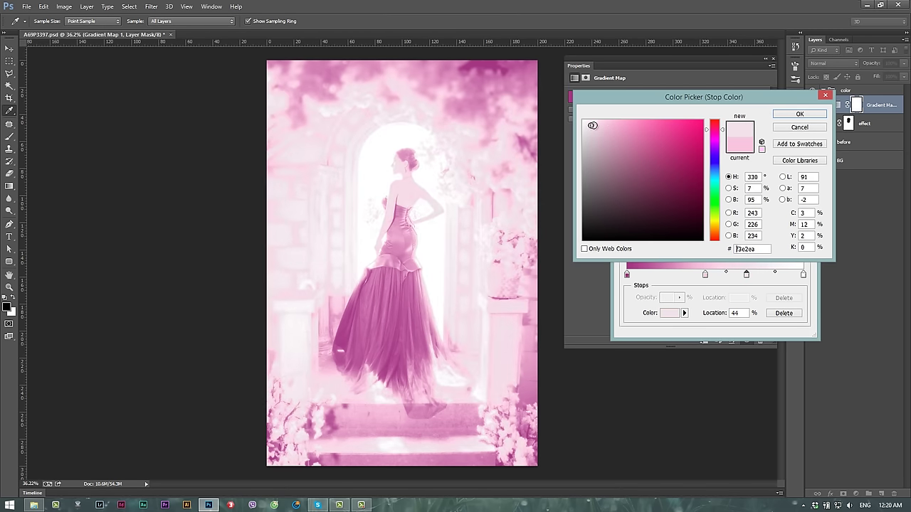
pyautogui.click(799, 114)
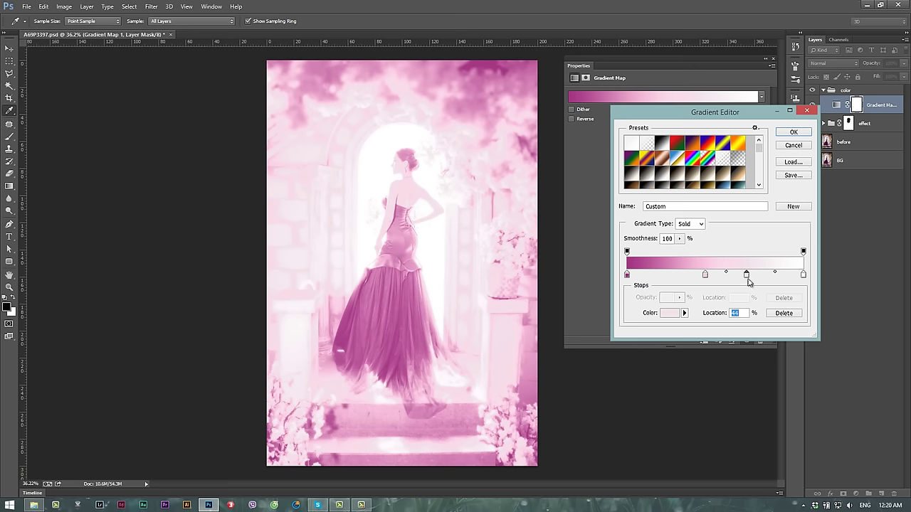
pyautogui.click(794, 132)
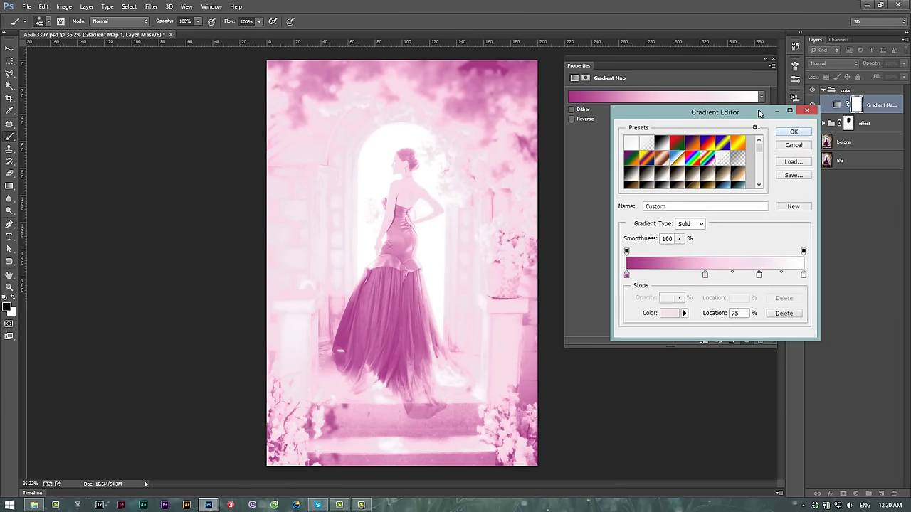
pyautogui.click(772, 59)
pyautogui.click(836, 63)
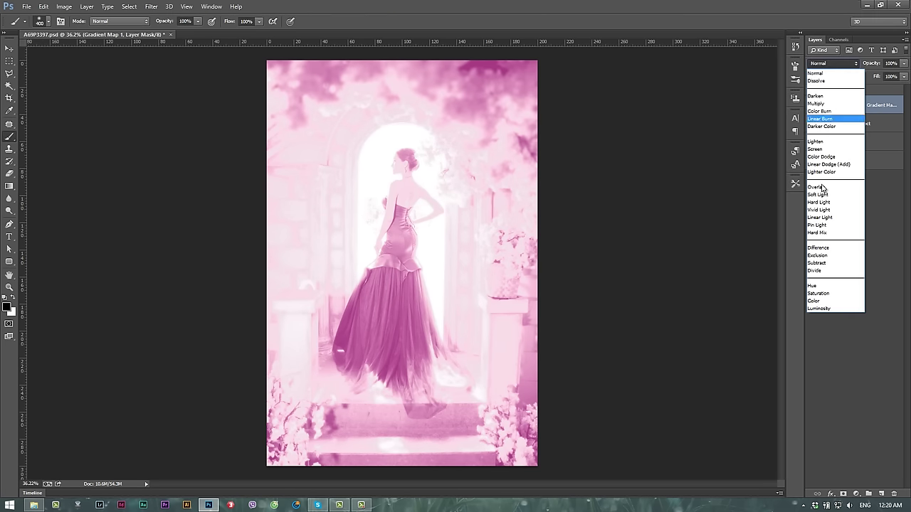
# Step: Set Gradient Map 1 to Color blend mode at 12% opacity
pyautogui.click(824, 300)
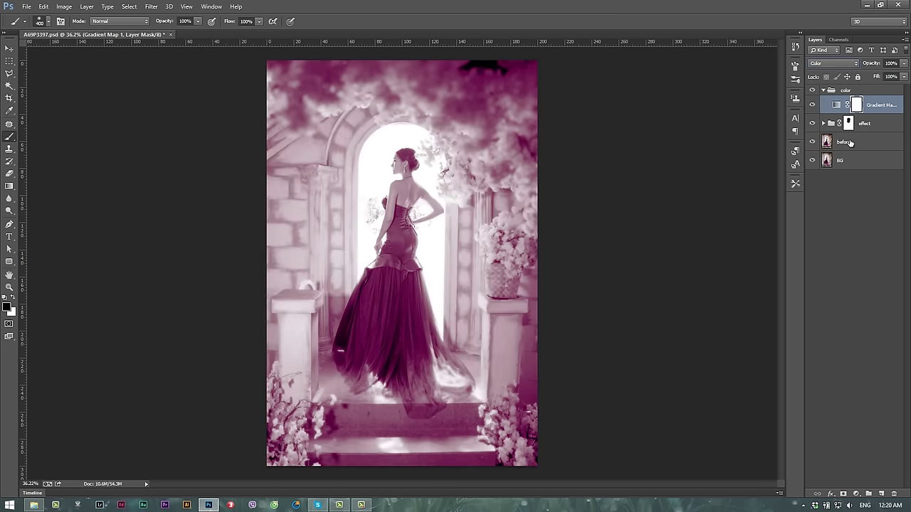
pyautogui.moveTo(873, 67); pyautogui.dragTo(836, 78)
pyautogui.press('Return')
# Step: Toggle the gradient map's visibility to compare before and after, then reopen its settings
pyautogui.click(813, 106)
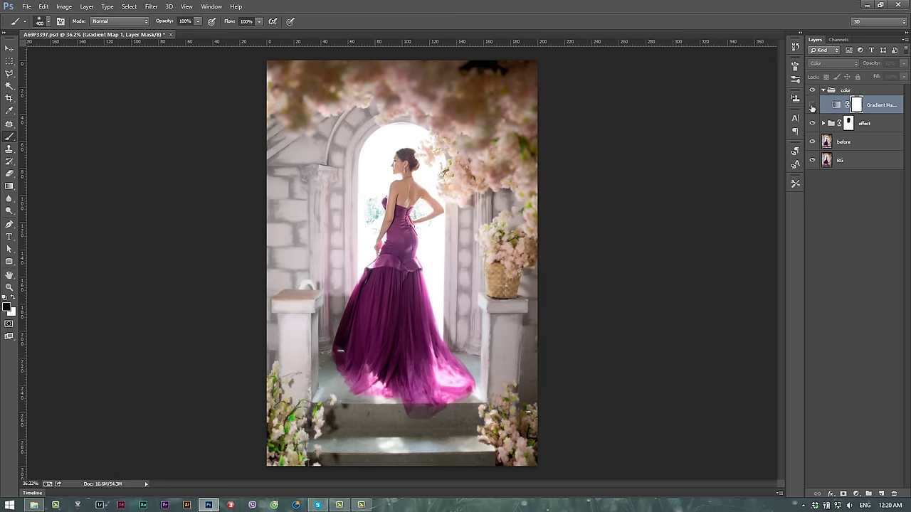
pyautogui.click(811, 106)
pyautogui.click(811, 106)
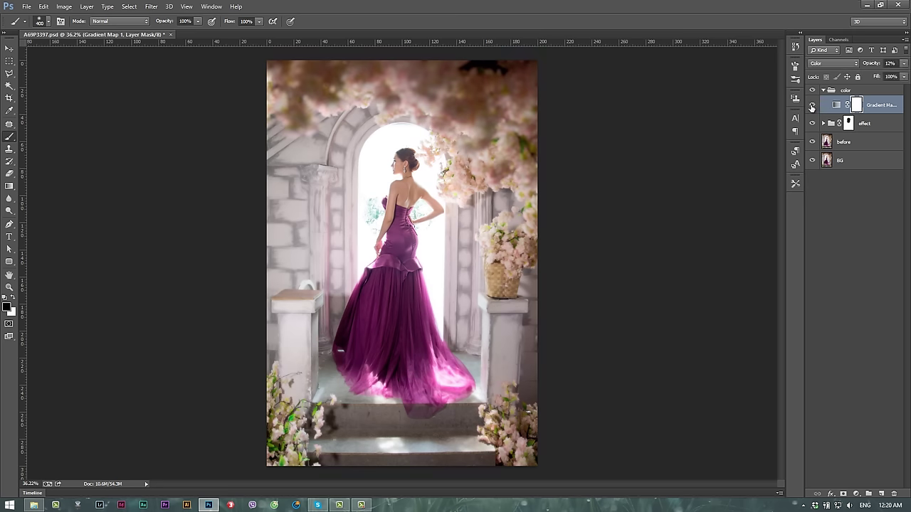
pyautogui.click(812, 106)
pyautogui.doubleClick(836, 105)
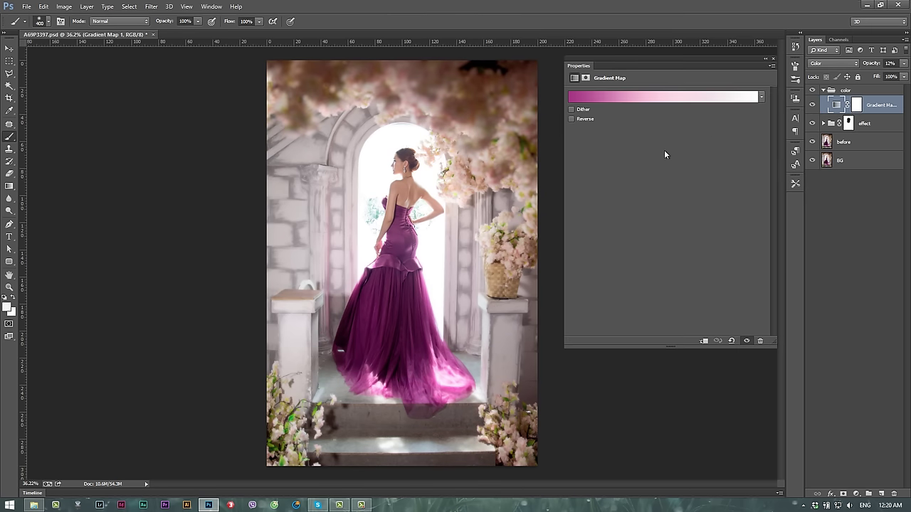
# Step: Edit the gradient and set its middle stop to a pale peach
pyautogui.click(675, 104)
pyautogui.click(705, 275)
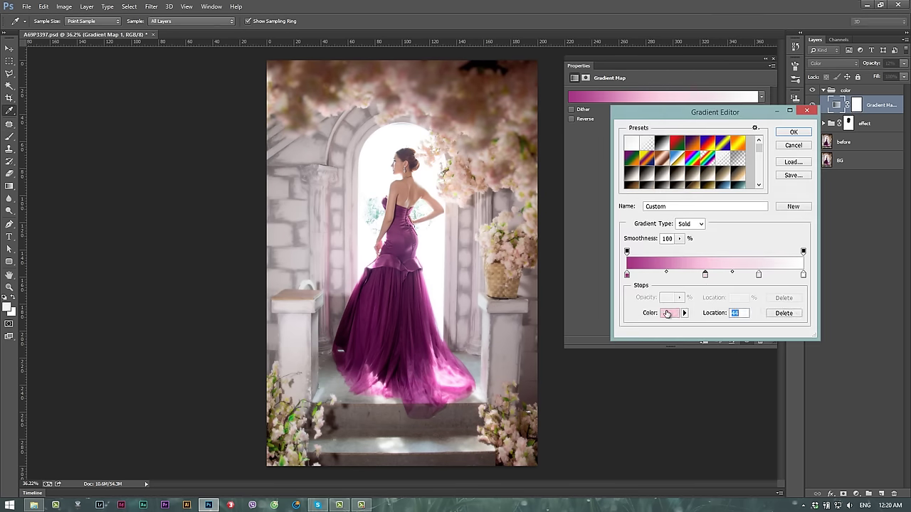
pyautogui.click(669, 313)
pyautogui.moveTo(714, 225); pyautogui.dragTo(716, 235)
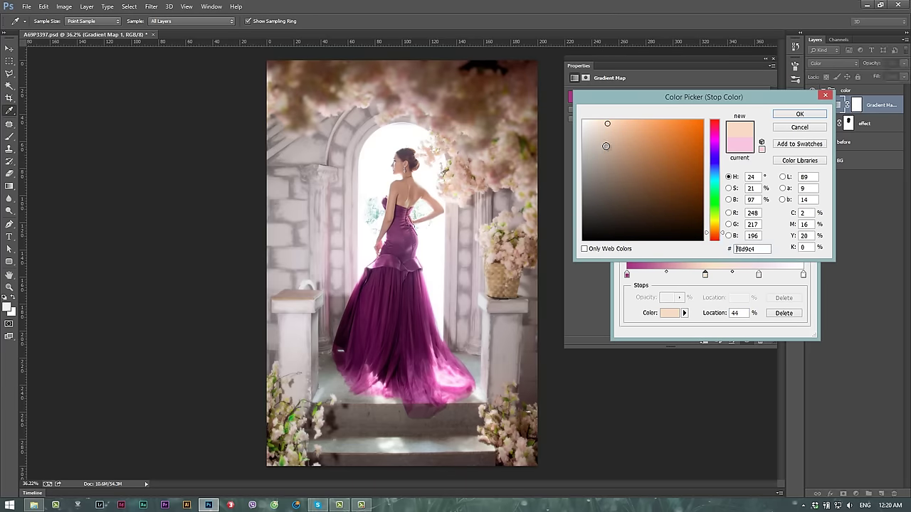
pyautogui.moveTo(616, 126); pyautogui.dragTo(610, 125)
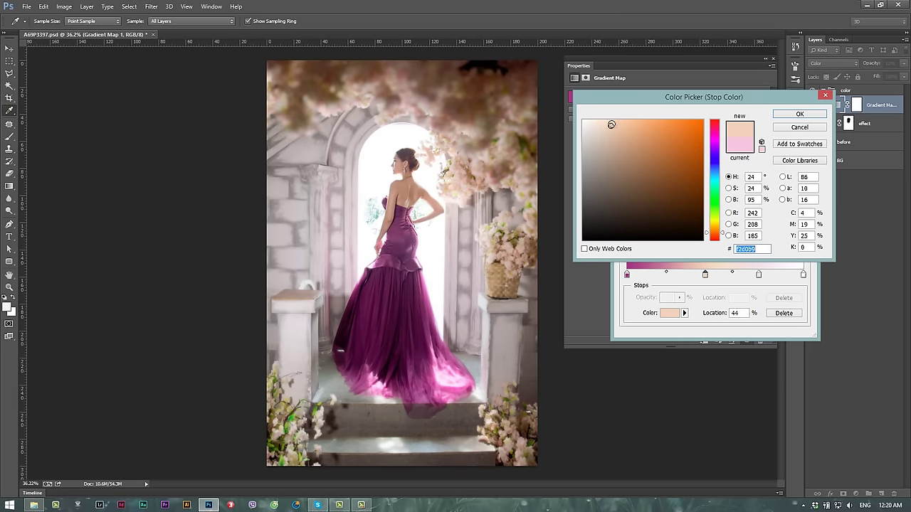
pyautogui.press('Return')
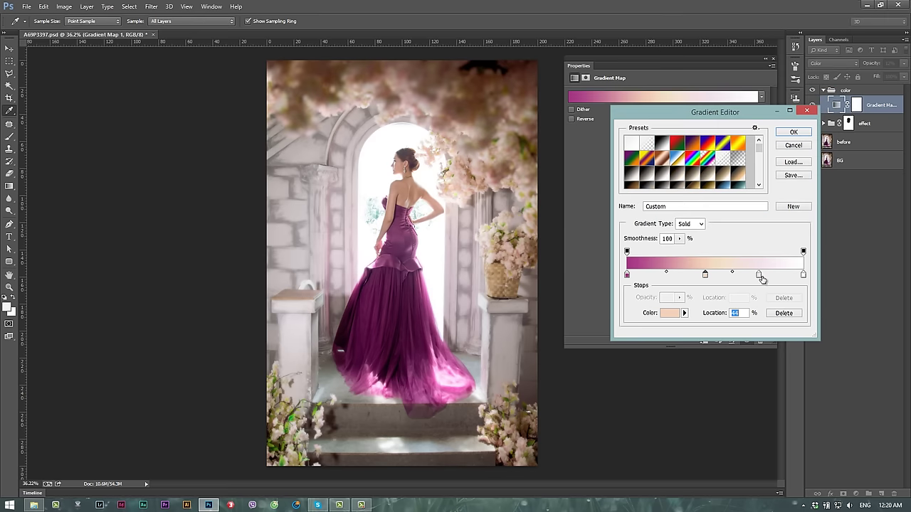
# Step: Set the 75% gradient stop to a soft peach
pyautogui.click(759, 274)
pyautogui.click(671, 313)
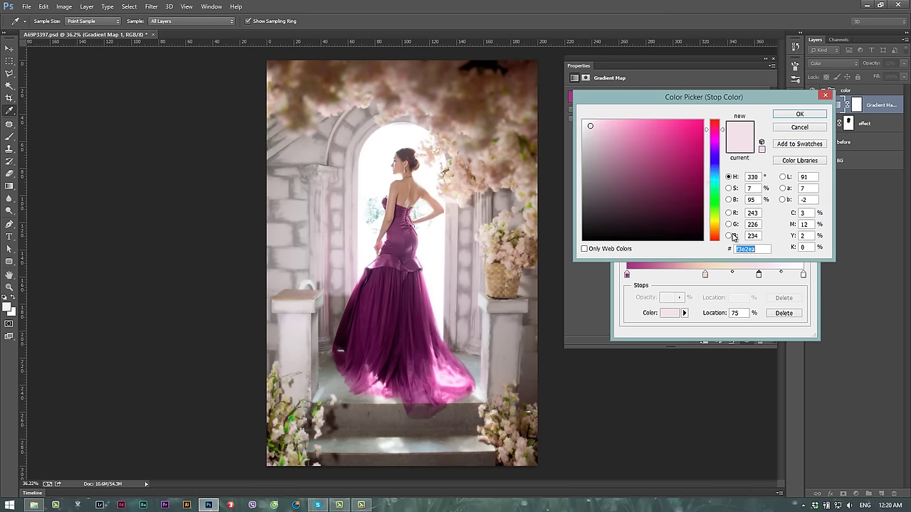
pyautogui.moveTo(717, 233); pyautogui.dragTo(716, 229)
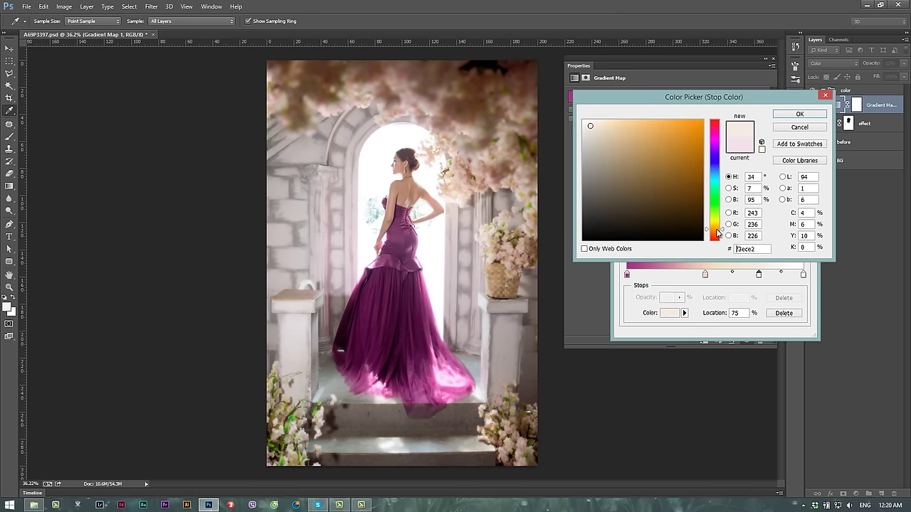
pyautogui.moveTo(602, 121); pyautogui.dragTo(606, 125)
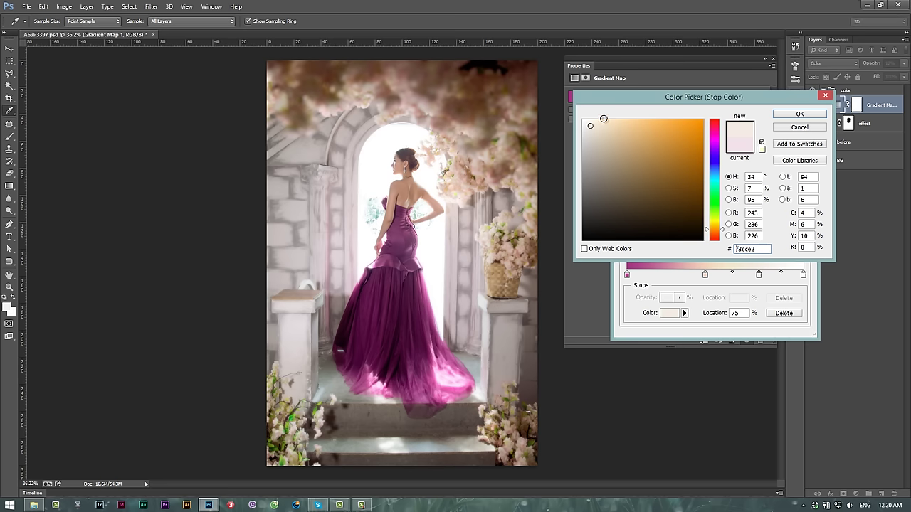
pyautogui.click(803, 115)
# Step: Set the left gradient stop to a dark magenta sampled from the dress
pyautogui.click(628, 274)
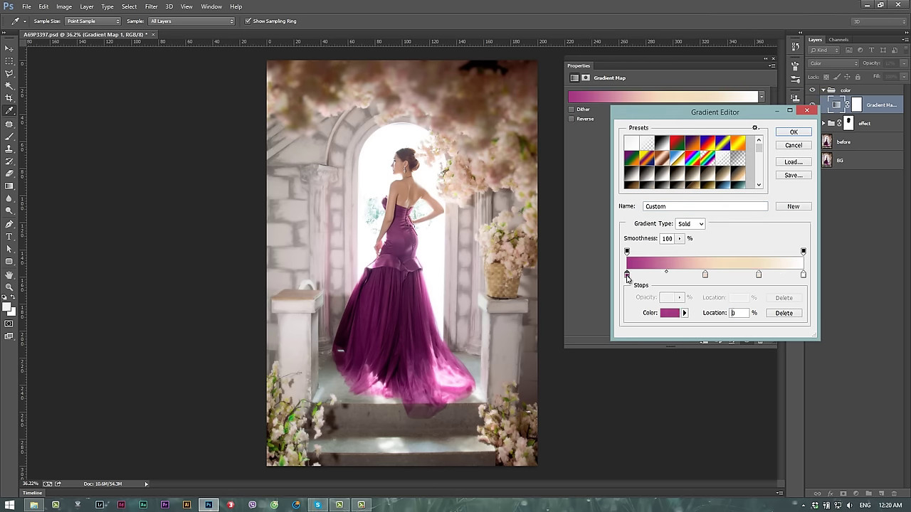
pyautogui.click(669, 313)
pyautogui.click(714, 237)
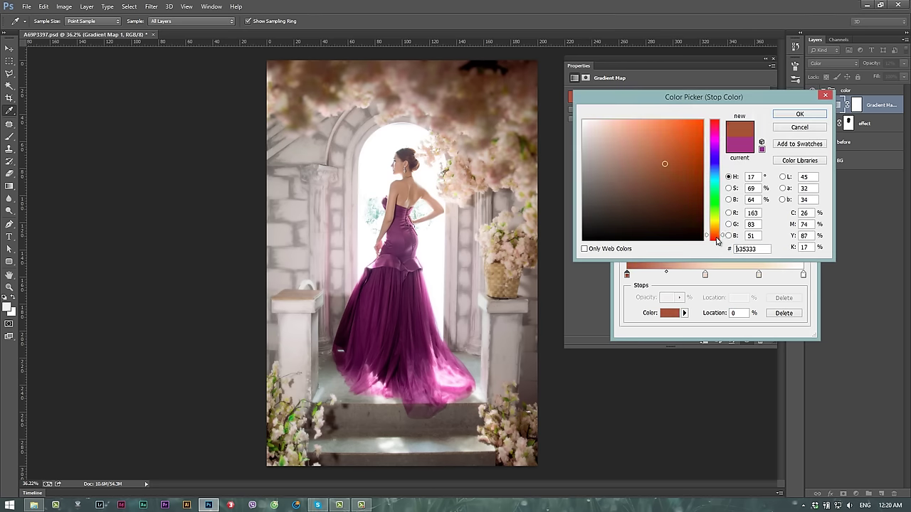
pyautogui.moveTo(717, 240); pyautogui.dragTo(717, 239)
pyautogui.click(384, 296)
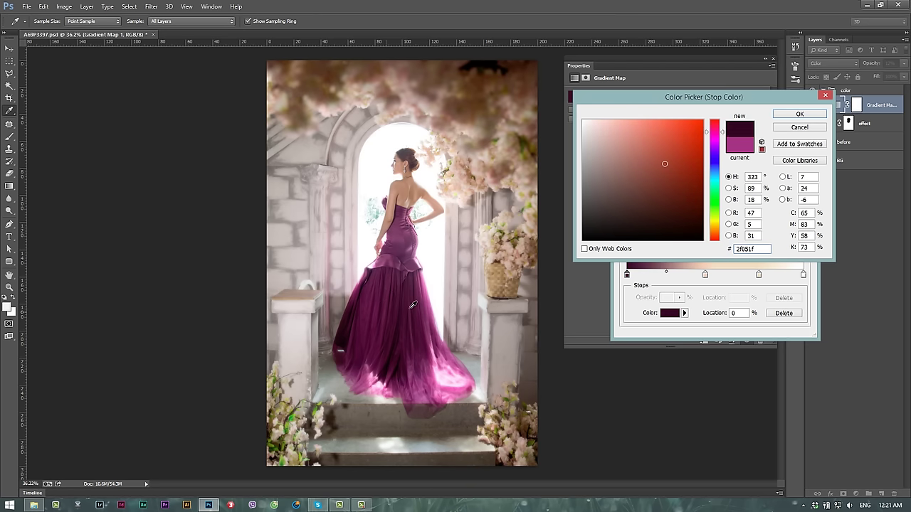
pyautogui.click(412, 305)
pyautogui.click(800, 114)
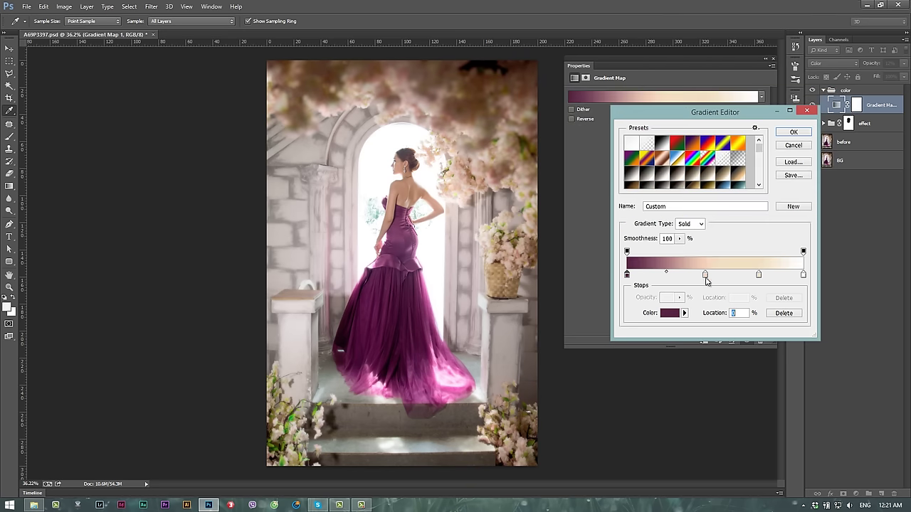
# Step: Recolour the middle gradient stop to a bright light pink (#e099ba)
pyautogui.click(704, 274)
pyautogui.click(669, 313)
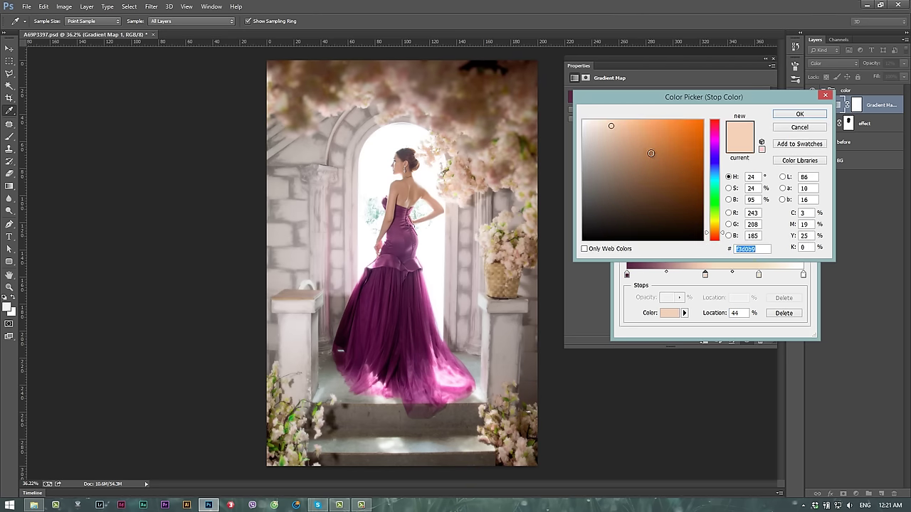
pyautogui.click(642, 133)
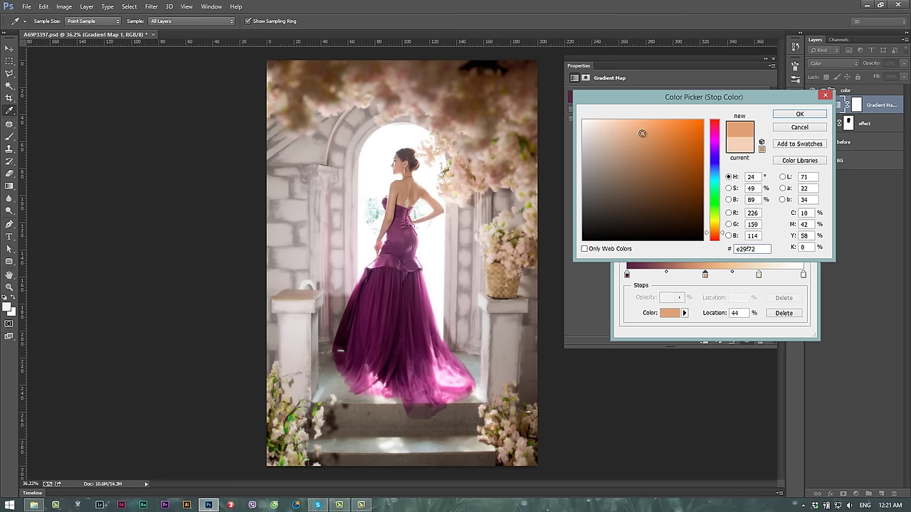
pyautogui.click(790, 114)
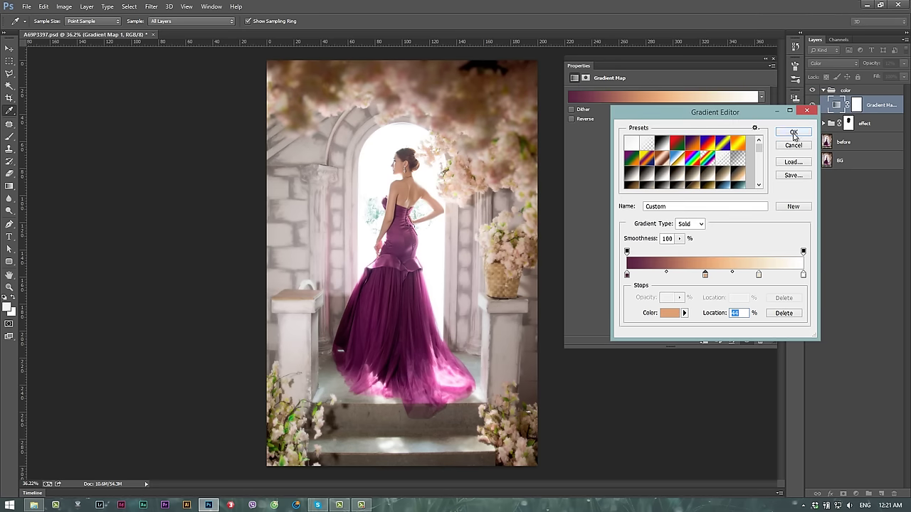
pyautogui.click(669, 313)
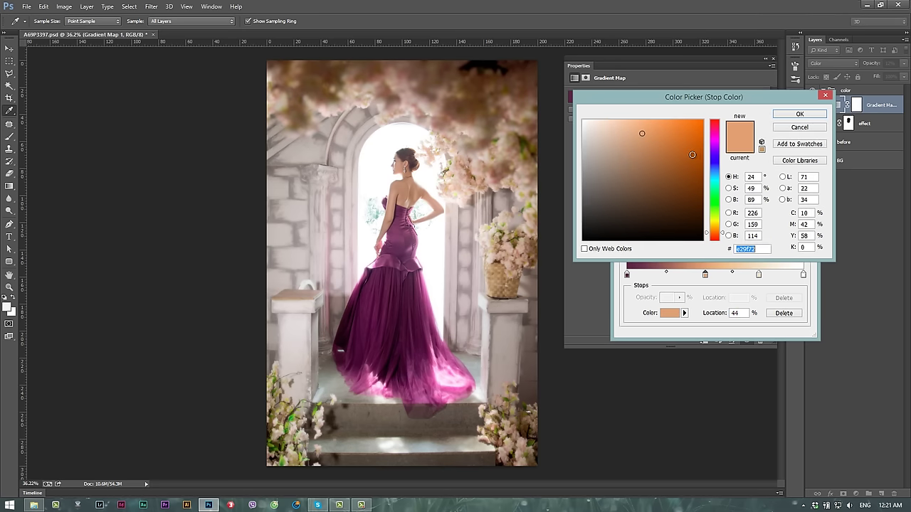
pyautogui.moveTo(715, 138); pyautogui.dragTo(715, 129)
pyautogui.click(603, 145)
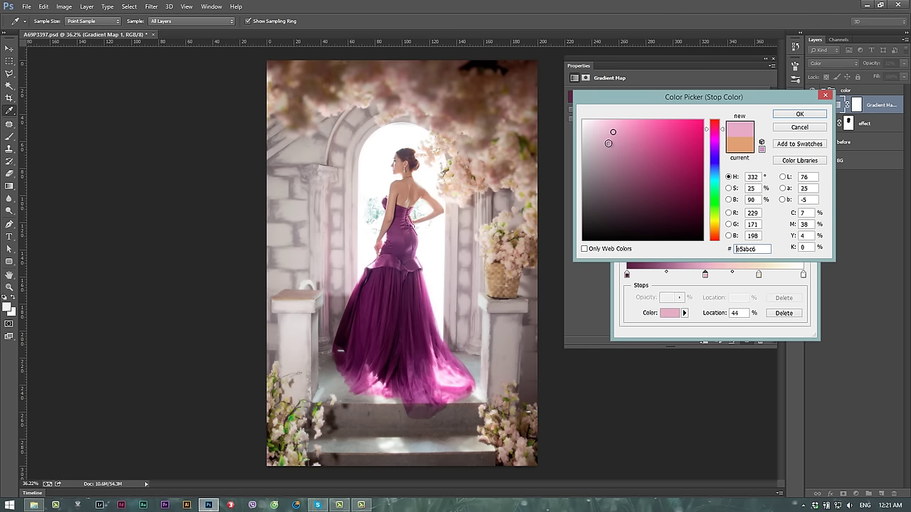
pyautogui.moveTo(614, 145); pyautogui.dragTo(623, 133)
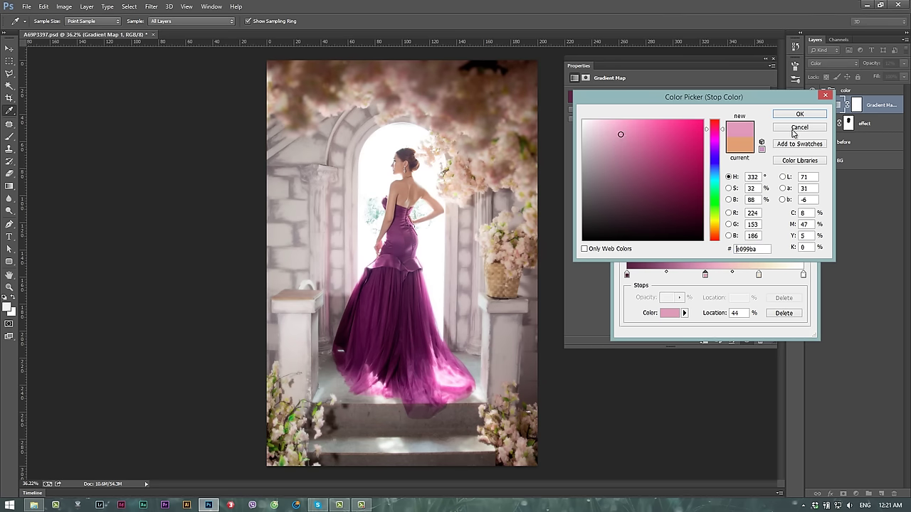
pyautogui.click(800, 114)
# Step: Move the cream stop to 77% and apply the finished gradient
pyautogui.moveTo(759, 276); pyautogui.dragTo(763, 275)
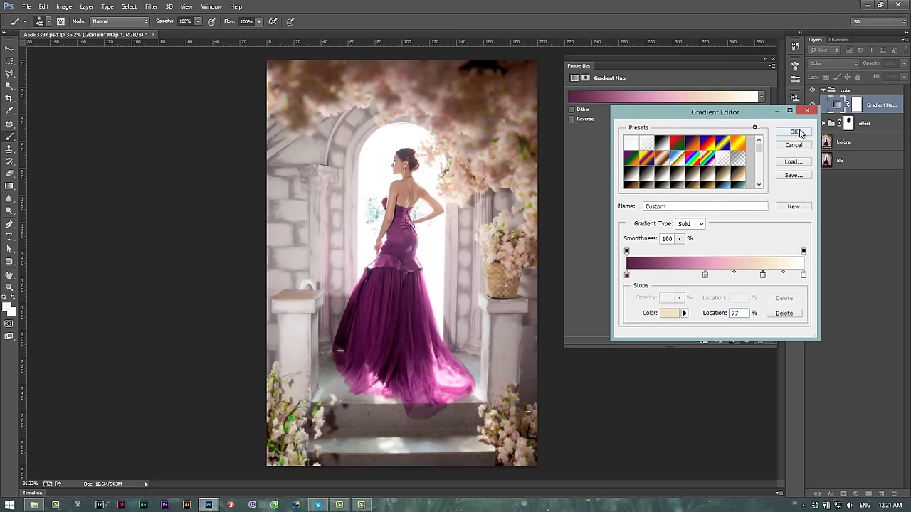
pyautogui.click(793, 132)
pyautogui.click(769, 111)
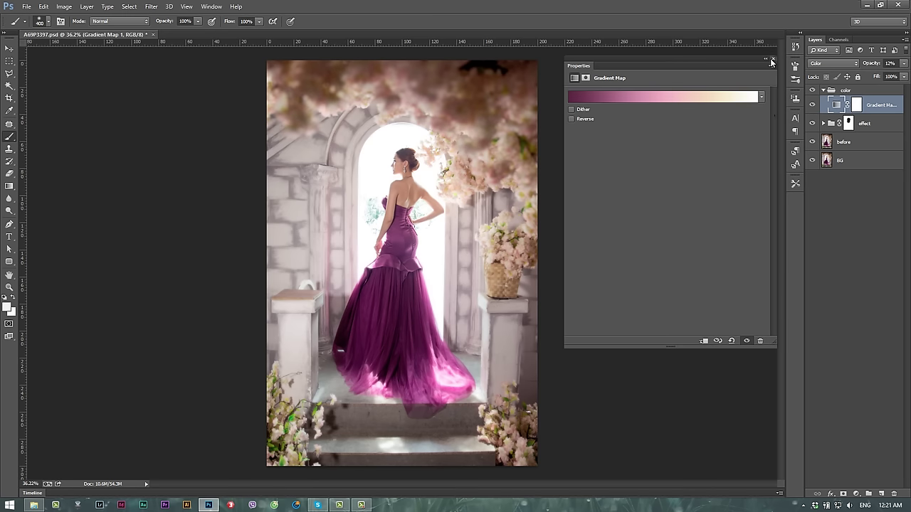
# Step: Close the gradient map settings and toggle its visibility to compare
pyautogui.click(772, 60)
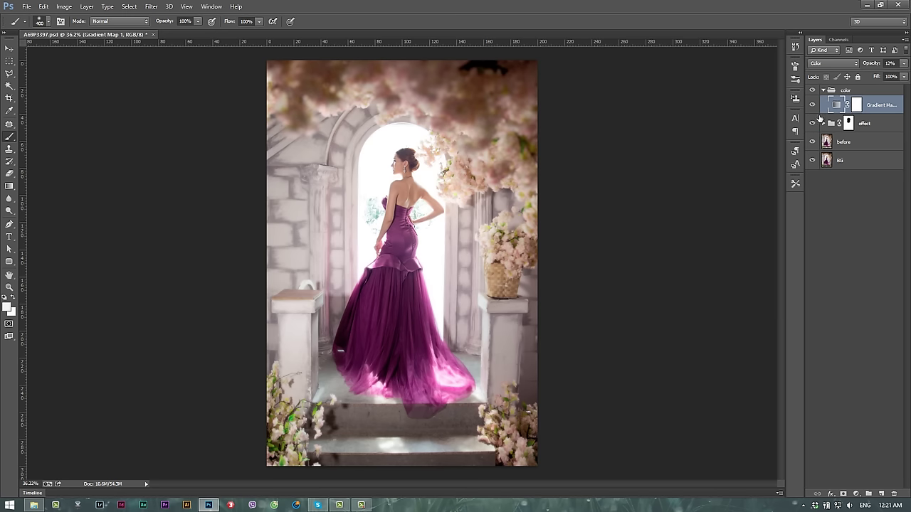
pyautogui.click(813, 105)
pyautogui.click(812, 105)
# Step: Add a Brightness/Contrast adjustment layer with contrast raised to 10
pyautogui.click(859, 493)
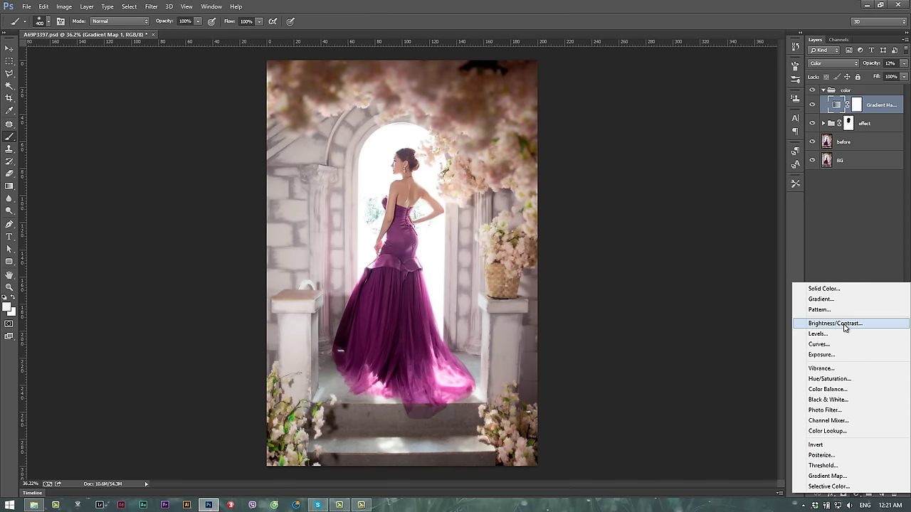
pyautogui.click(845, 324)
pyautogui.moveTo(667, 138); pyautogui.dragTo(684, 139)
pyautogui.click(772, 60)
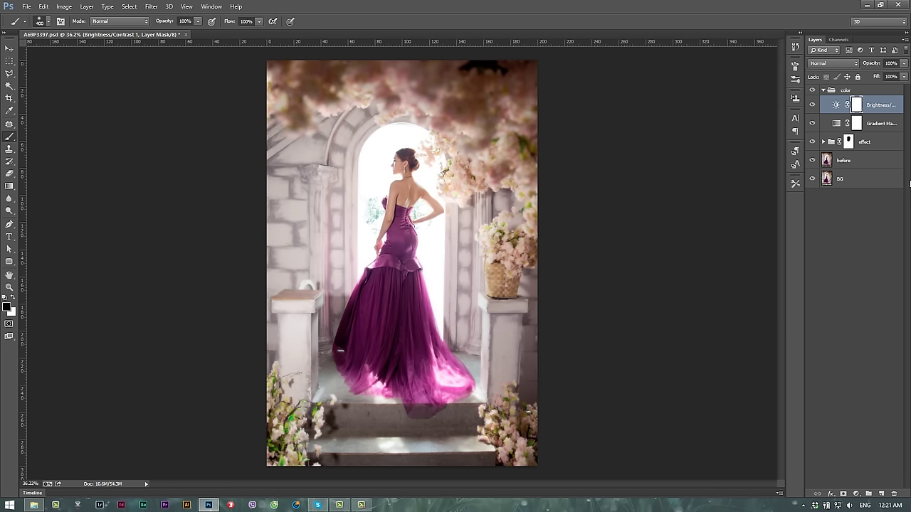
pyautogui.click(855, 494)
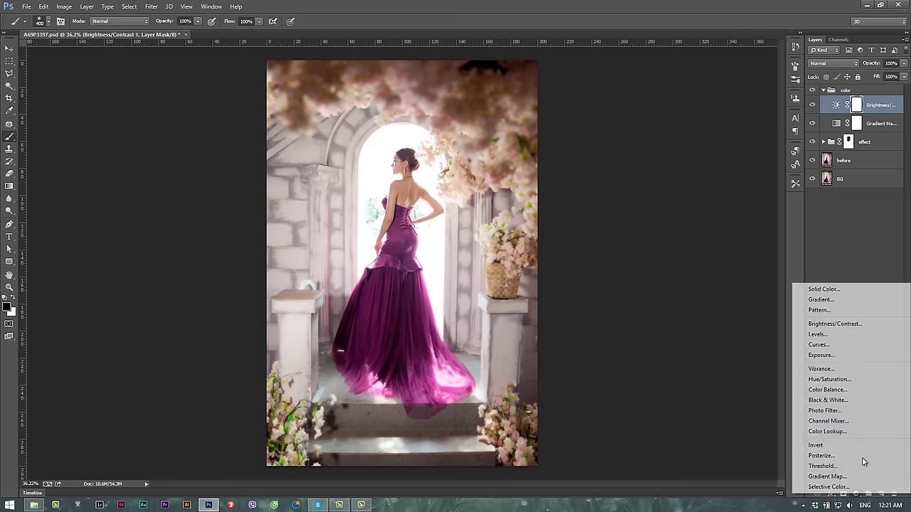
# Step: Add a Curves layer brightening RGB midtones; set the Red curve top to 247, bottom 17
pyautogui.click(844, 345)
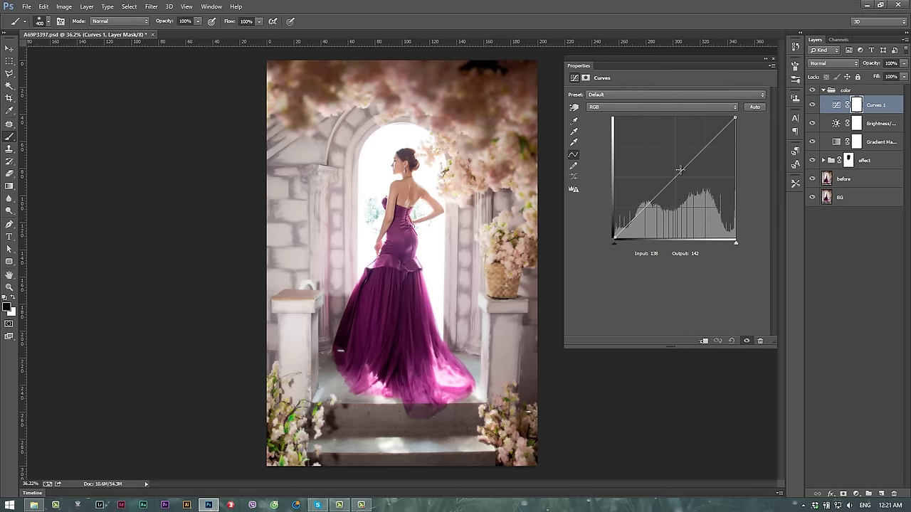
pyautogui.moveTo(689, 163); pyautogui.dragTo(680, 164)
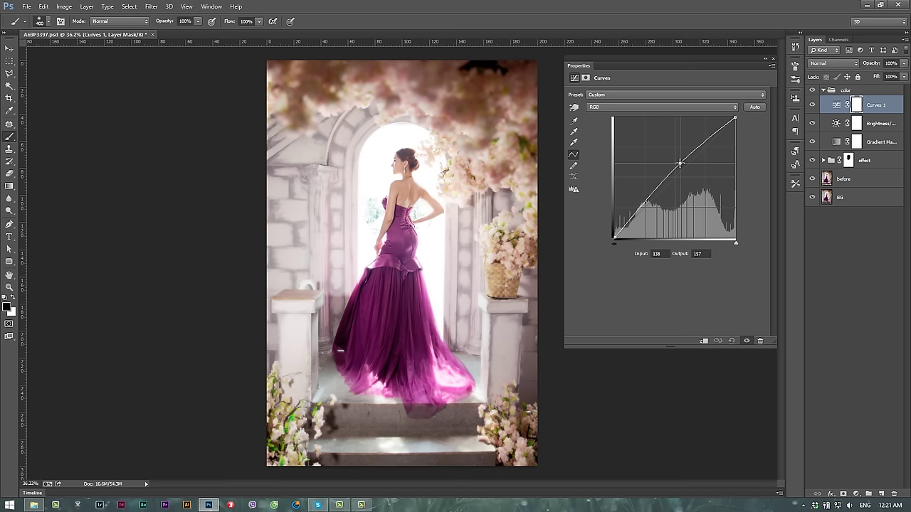
pyautogui.click(613, 106)
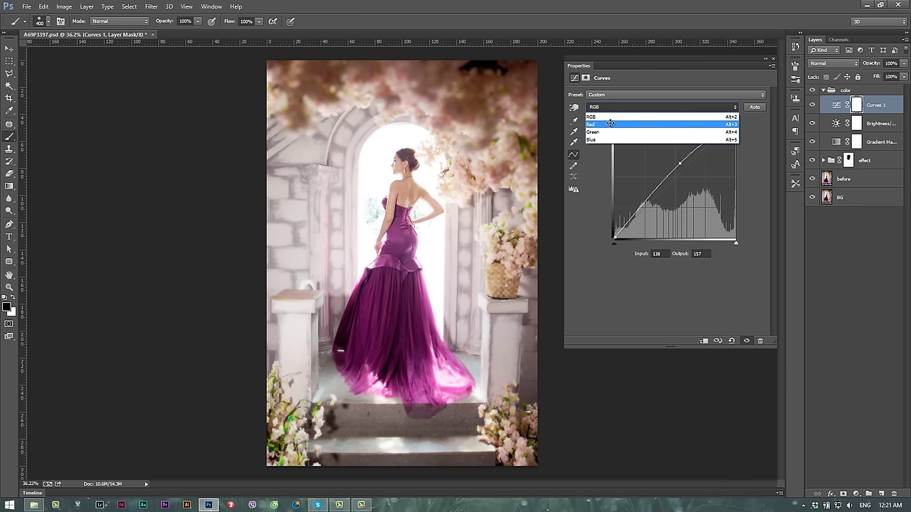
pyautogui.click(610, 125)
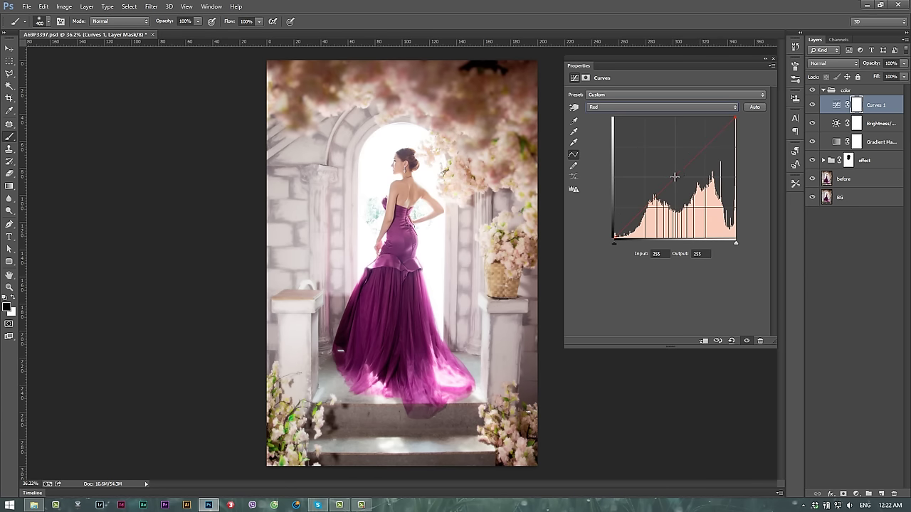
pyautogui.click(674, 176)
pyautogui.moveTo(734, 118); pyautogui.dragTo(737, 122)
pyautogui.moveTo(613, 238); pyautogui.dragTo(611, 229)
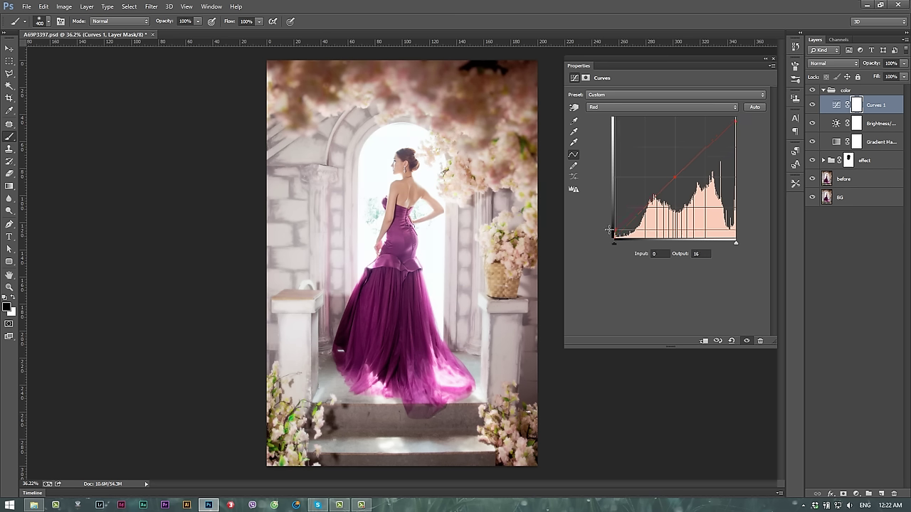
# Step: Set the Blue curve top to 249 and bottom to 39, then return to RGB
pyautogui.click(626, 107)
pyautogui.click(630, 136)
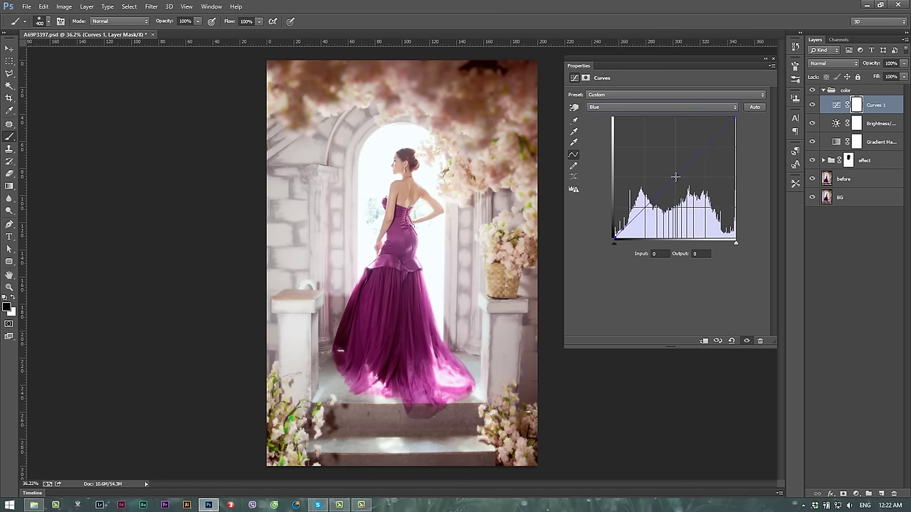
pyautogui.click(675, 176)
pyautogui.moveTo(735, 116); pyautogui.dragTo(737, 119)
pyautogui.moveTo(615, 235); pyautogui.dragTo(611, 217)
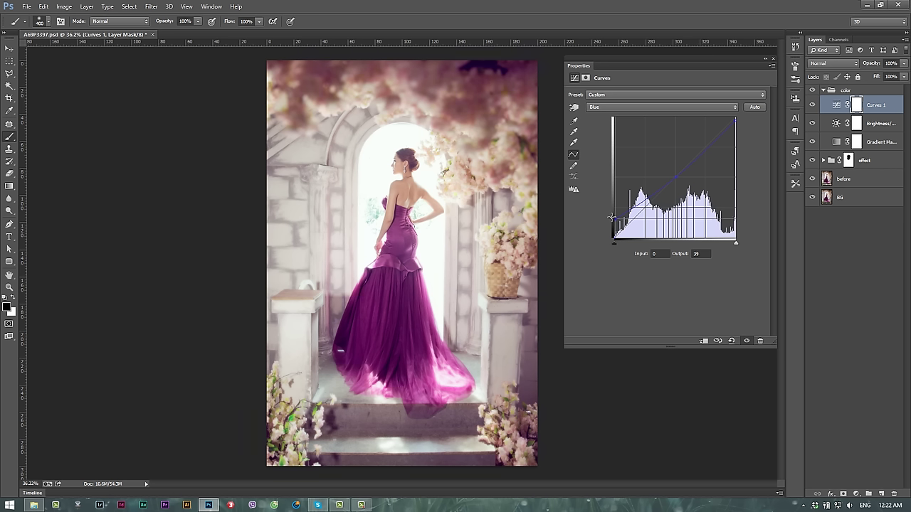
pyautogui.click(669, 106)
pyautogui.click(625, 114)
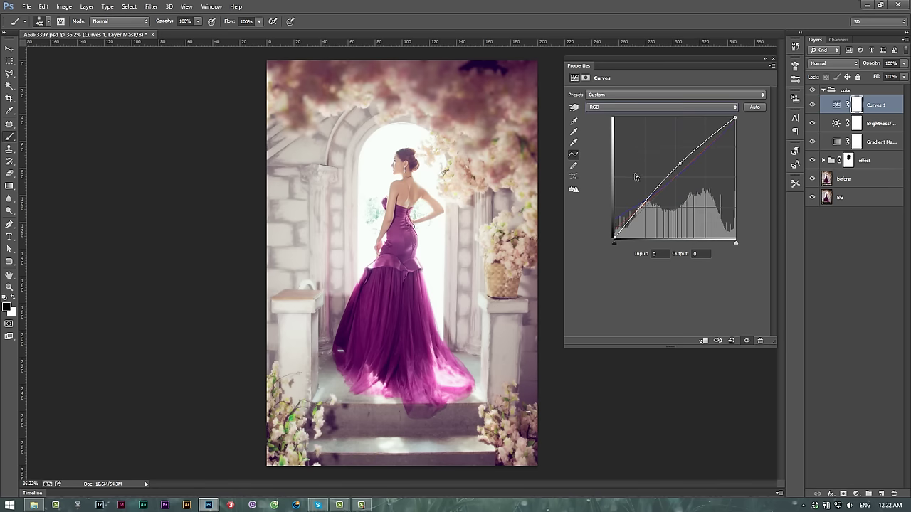
pyautogui.click(773, 58)
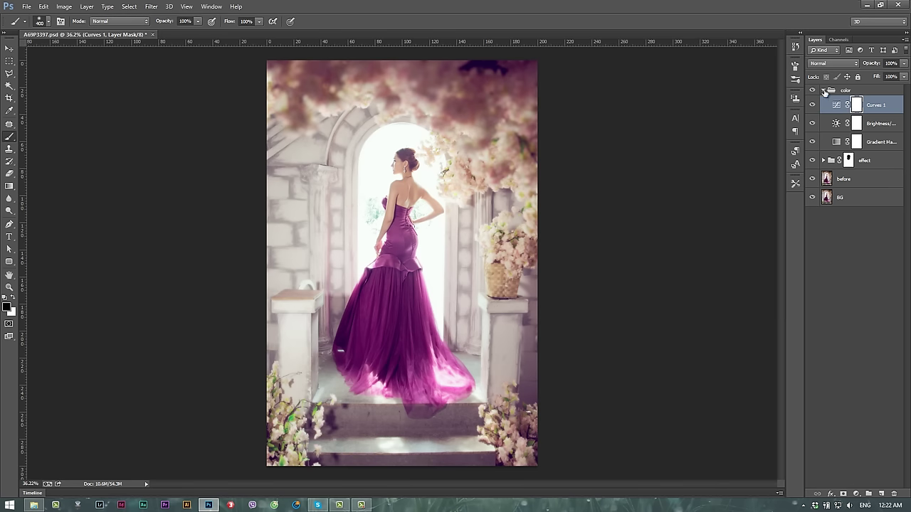
pyautogui.click(823, 91)
# Step: Compare the color group on and off, then stamp visible layers into a new layer named 'merge'
pyautogui.click(812, 90)
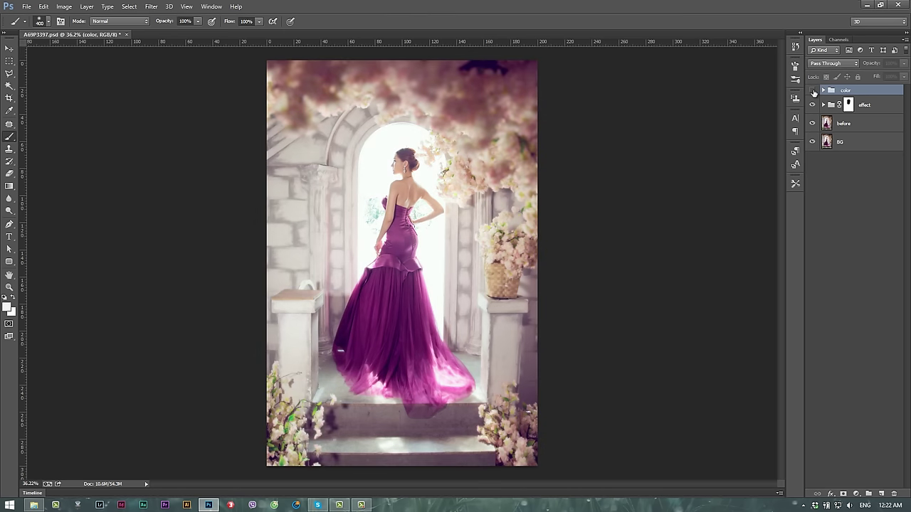
pyautogui.click(812, 90)
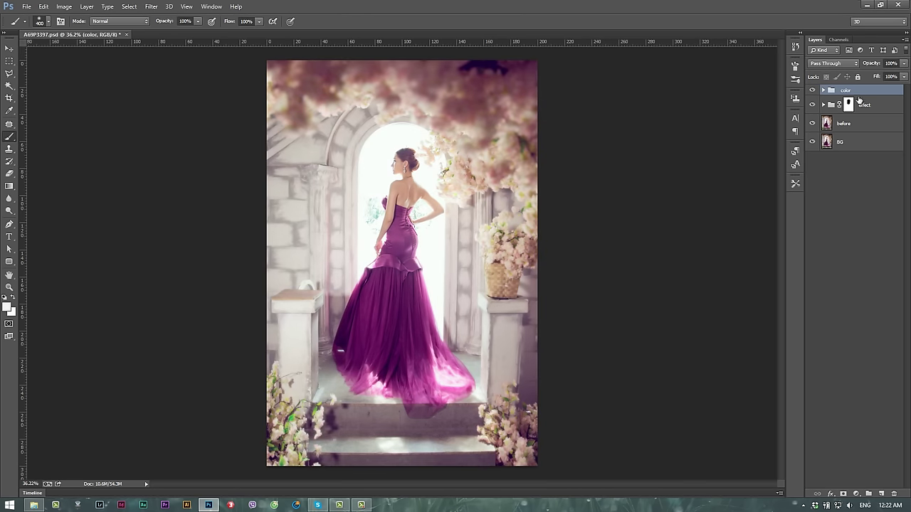
pyautogui.press('z')
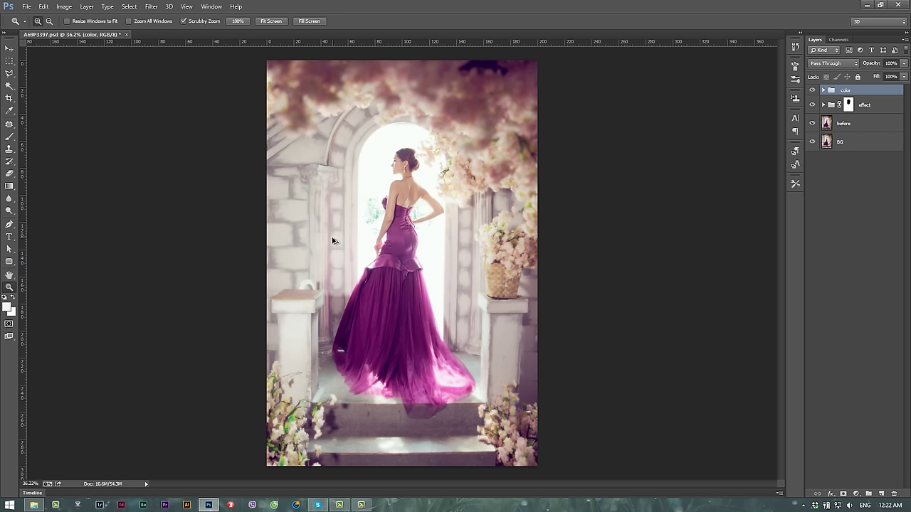
pyautogui.hotkey('ctrl', 'shift', 'alt', 'e')
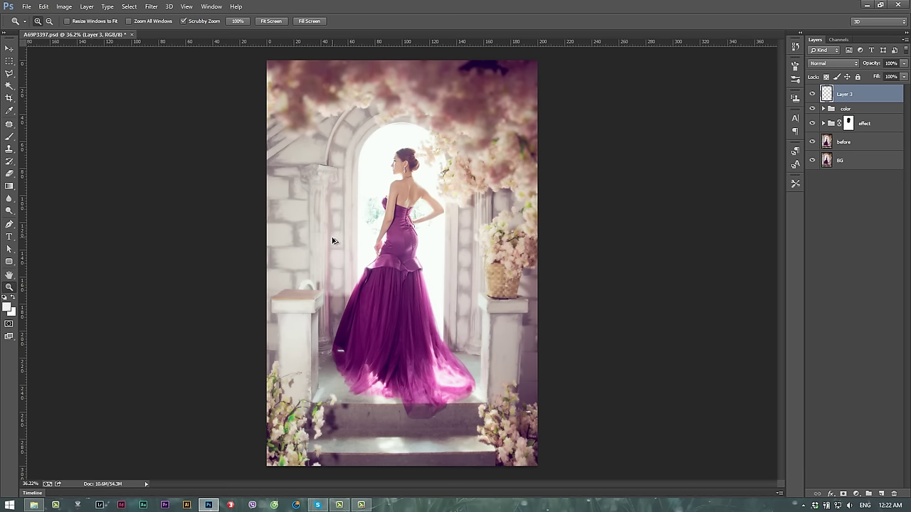
pyautogui.doubleClick(843, 94)
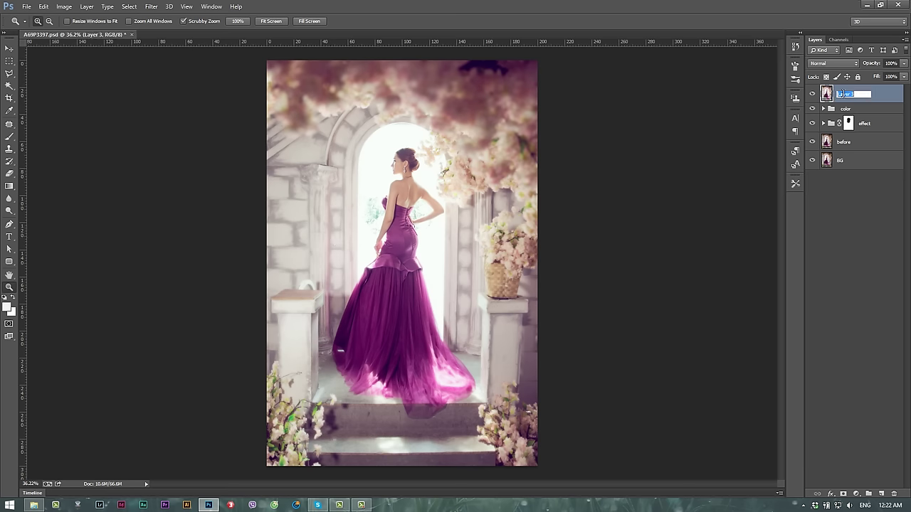
pyautogui.write('merge')
pyautogui.press('Return')
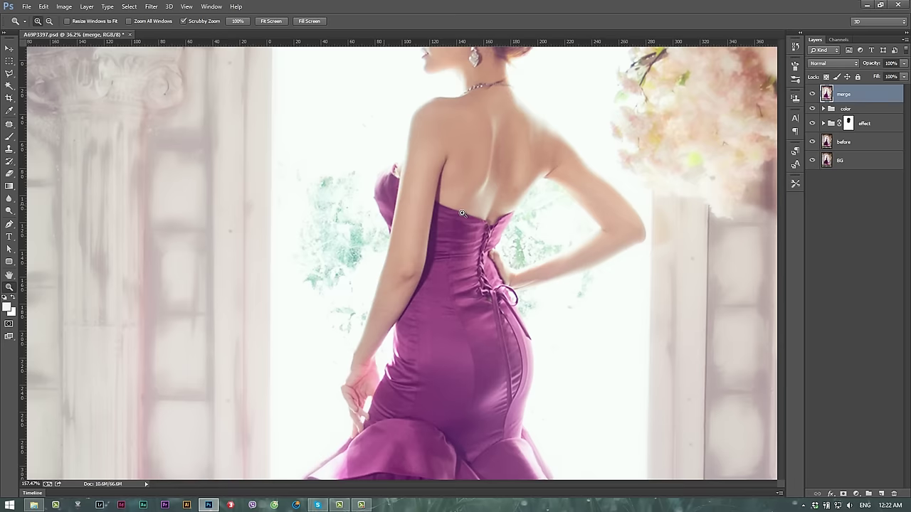
# Step: Zoom in on the arm and trace a polygonal lasso outline down the arm to the hand
pyautogui.moveTo(388, 203)
pyautogui.mouseDown()
pyautogui.moveTo(467, 215)
pyautogui.moveTo(331, 202)
pyautogui.mouseUp()
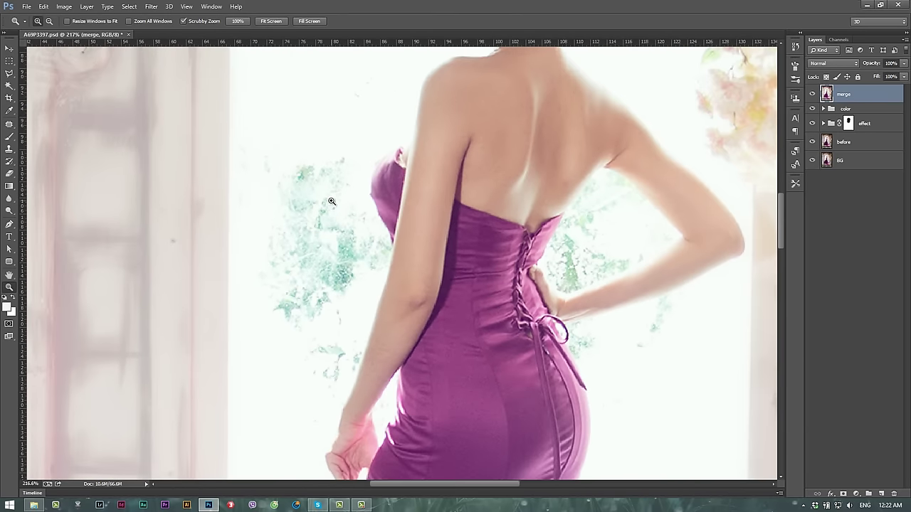
pyautogui.press('b')
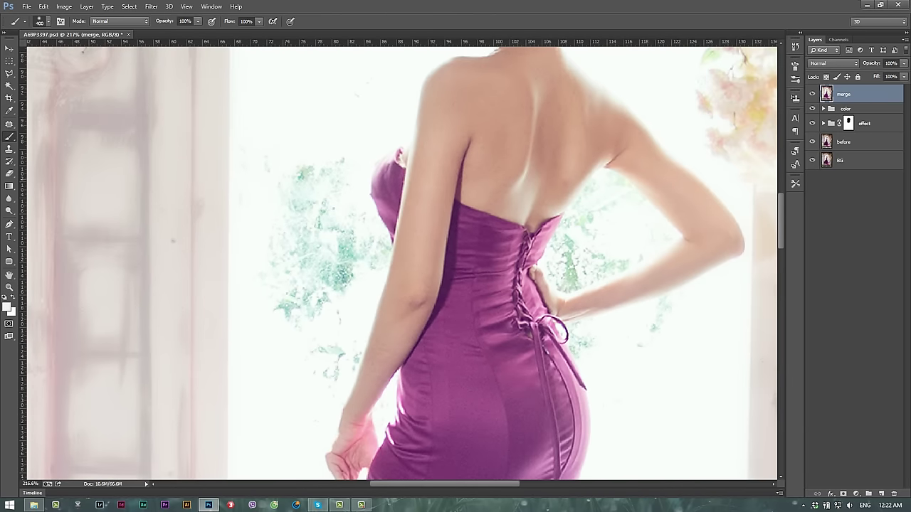
pyautogui.click(9, 73)
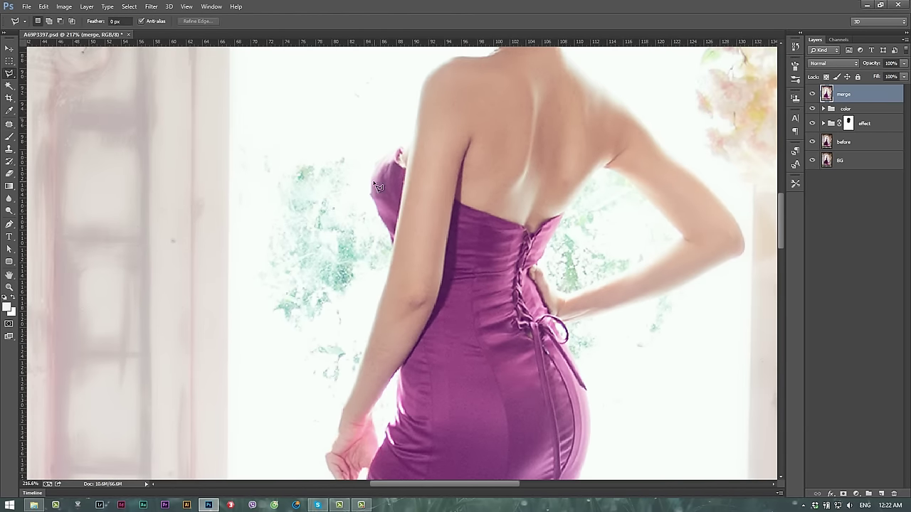
pyautogui.click(365, 149)
pyautogui.click(364, 192)
pyautogui.click(394, 247)
pyautogui.click(365, 324)
pyautogui.click(364, 347)
pyautogui.click(343, 412)
pyautogui.click(318, 439)
pyautogui.click(307, 438)
# Step: Run the outline up the window's left side and across the top, closing the selection
pyautogui.click(247, 331)
pyautogui.click(236, 226)
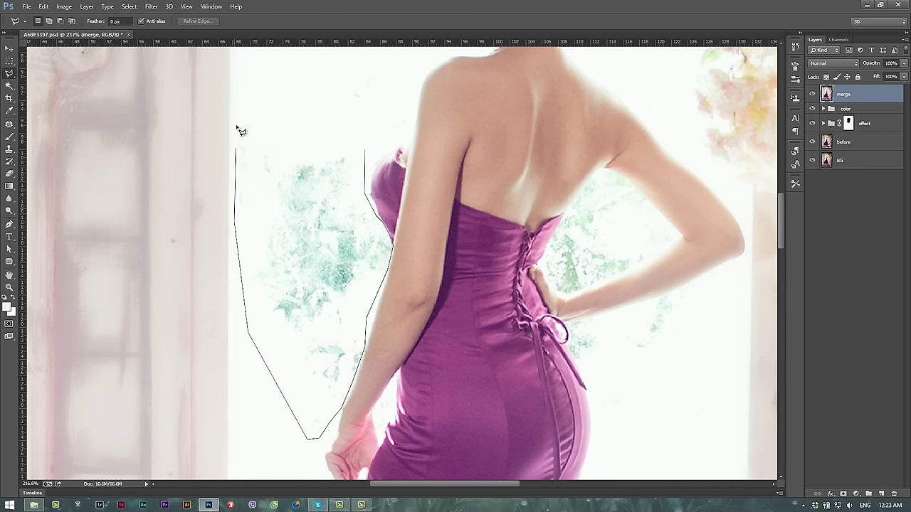
pyautogui.click(236, 121)
pyautogui.click(296, 80)
pyautogui.click(360, 55)
pyautogui.click(401, 66)
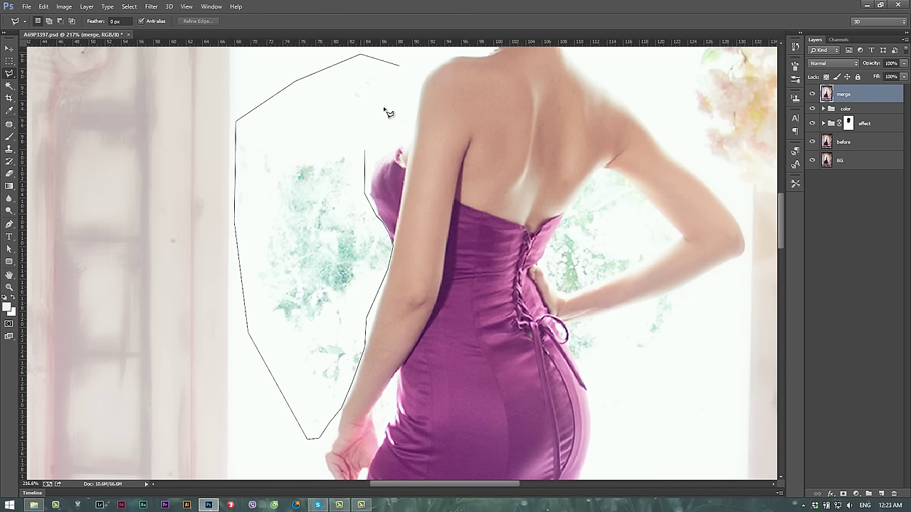
pyautogui.click(370, 156)
pyautogui.press('b')
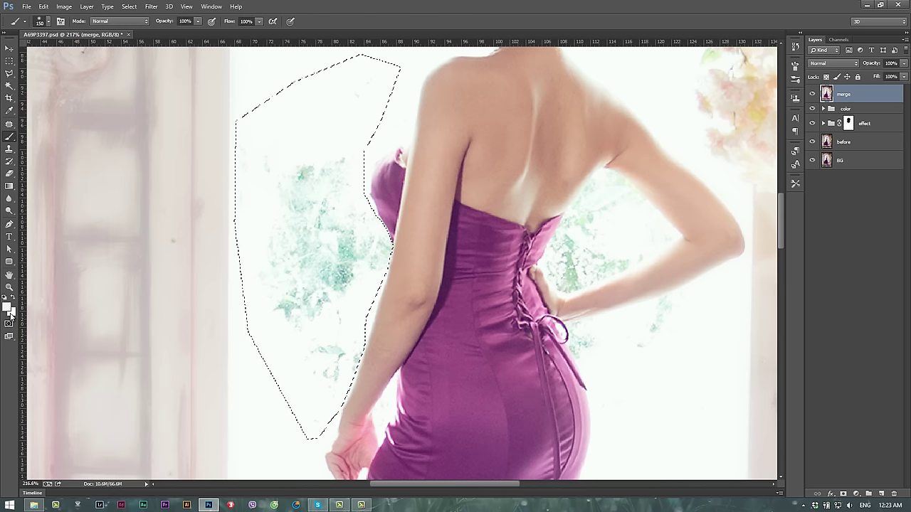
# Step: Paint the selected window foliage white, then deselect
pyautogui.press('x')
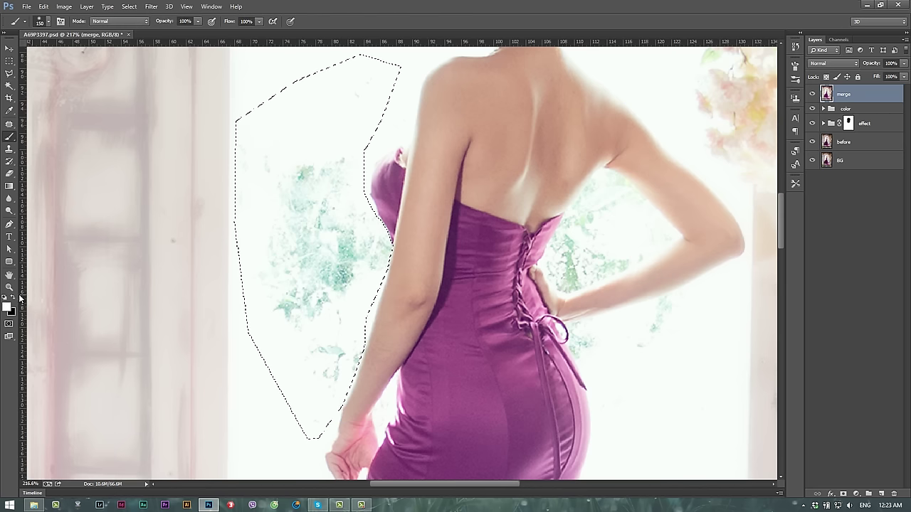
pyautogui.click(8, 306)
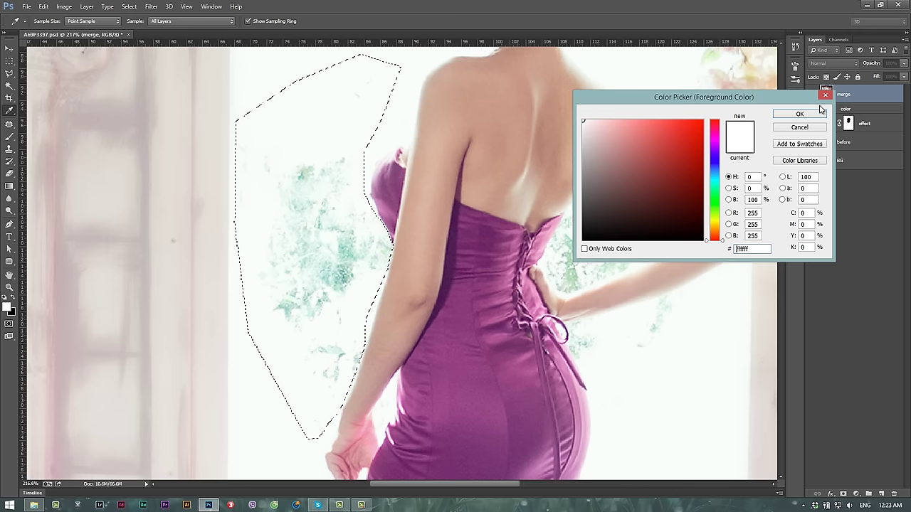
pyautogui.press('Return')
pyautogui.moveTo(315, 121)
pyautogui.mouseDown()
pyautogui.moveTo(305, 346)
pyautogui.moveTo(284, 102)
pyautogui.mouseUp()
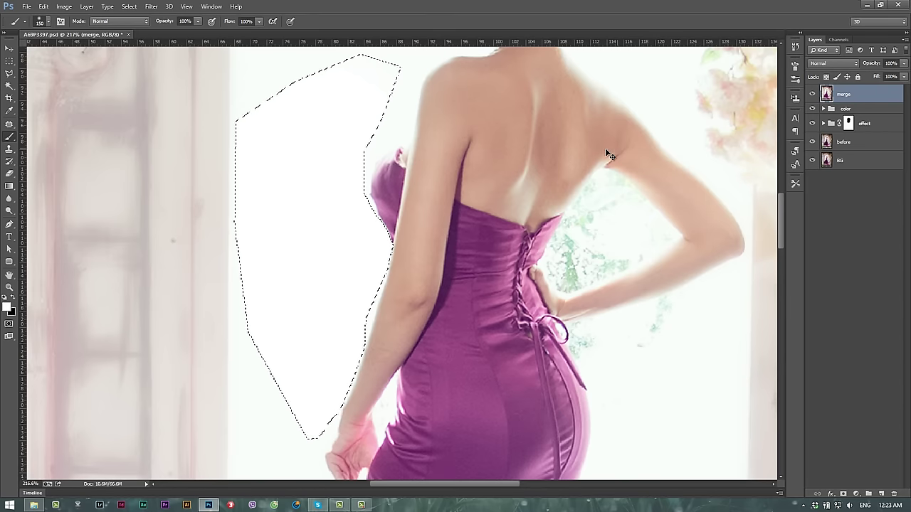
pyautogui.hotkey('ctrl', 'z')
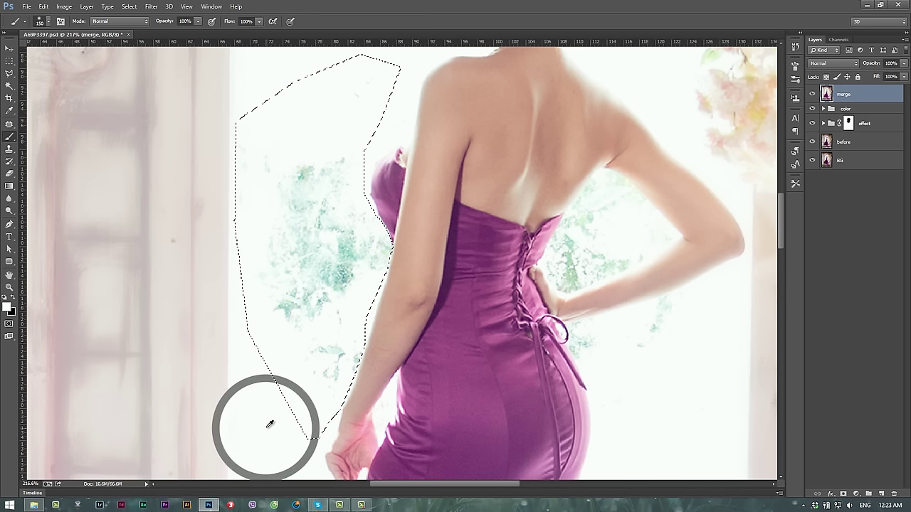
pyautogui.moveTo(295, 193)
pyautogui.mouseDown()
pyautogui.moveTo(298, 213)
pyautogui.moveTo(305, 163)
pyautogui.moveTo(330, 112)
pyautogui.moveTo(321, 327)
pyautogui.moveTo(325, 260)
pyautogui.mouseUp()
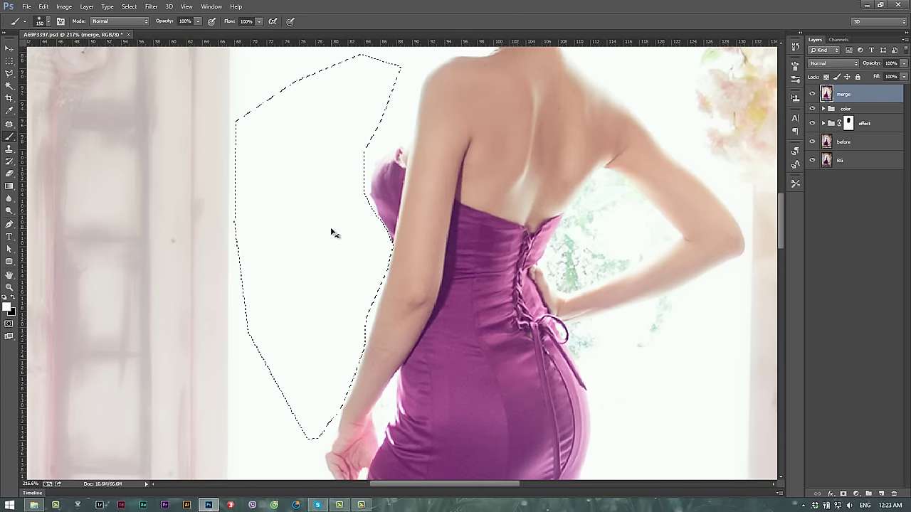
pyautogui.hotkey('ctrl', 'd')
# Step: Pan to the shoulders and flowers and shrink the brush to size 15
pyautogui.moveTo(500, 361); pyautogui.dragTo(355, 254)
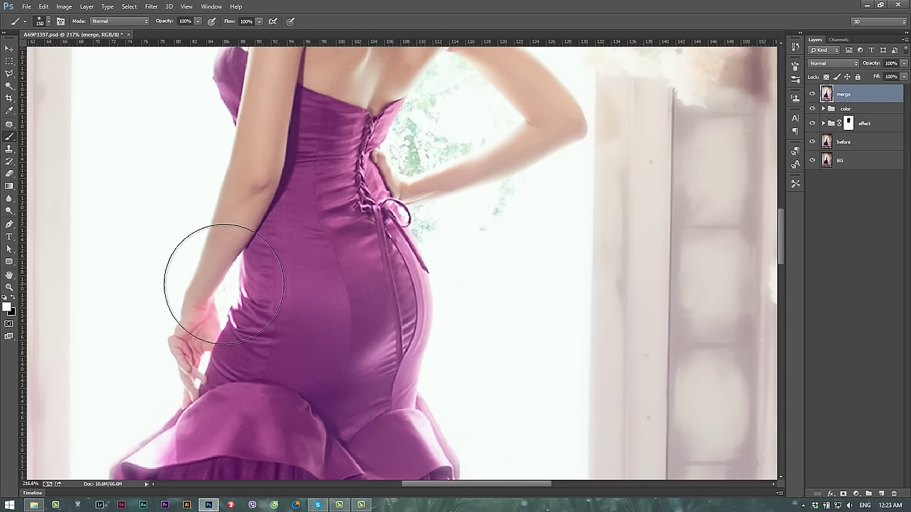
pyautogui.press('[')
pyautogui.press('[')
pyautogui.press('[')
pyautogui.press('[')
pyautogui.press('[')
pyautogui.press('[')
pyautogui.press('[')
pyautogui.press('[')
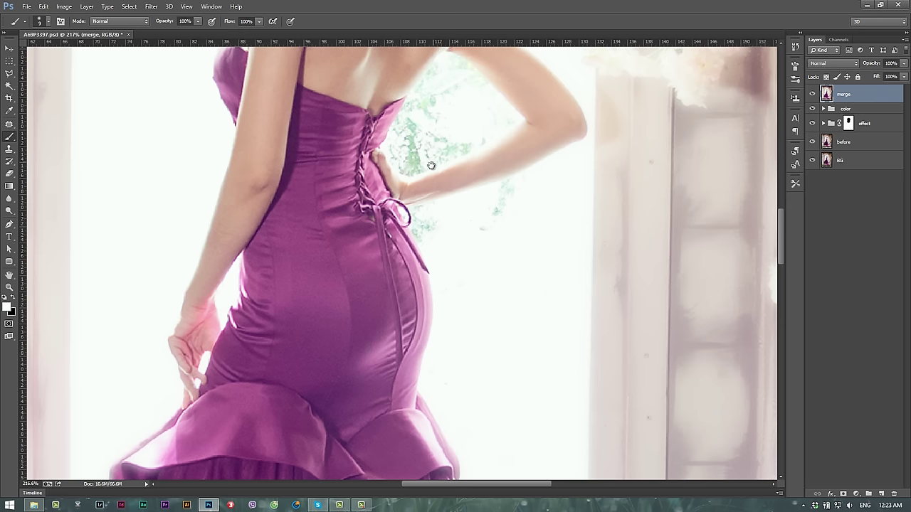
pyautogui.moveTo(431, 165); pyautogui.dragTo(299, 269)
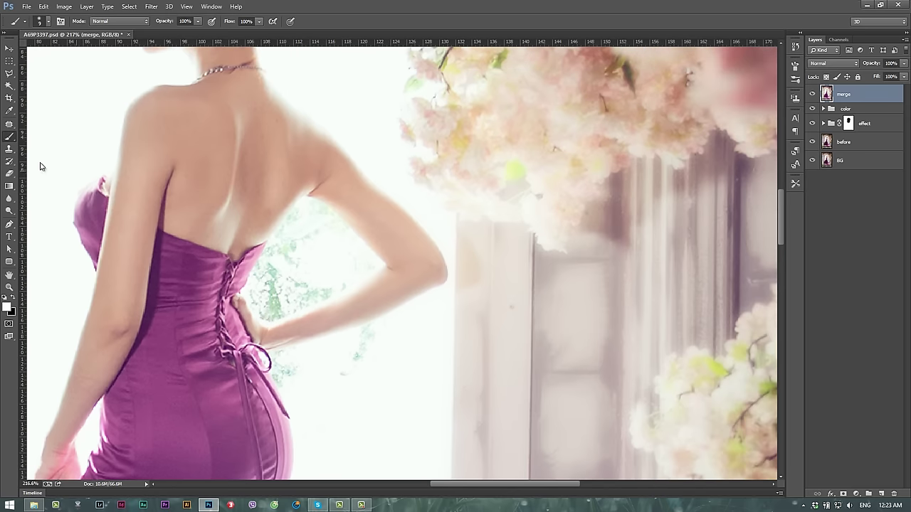
pyautogui.click(9, 73)
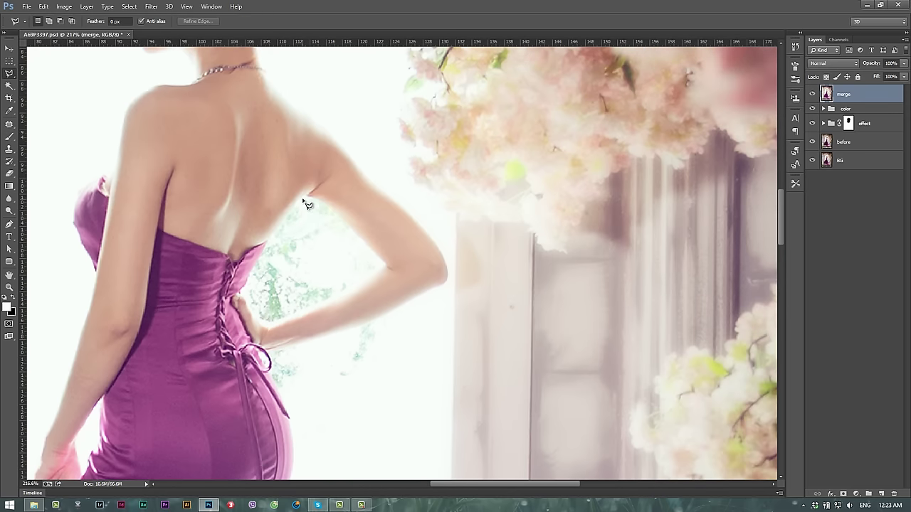
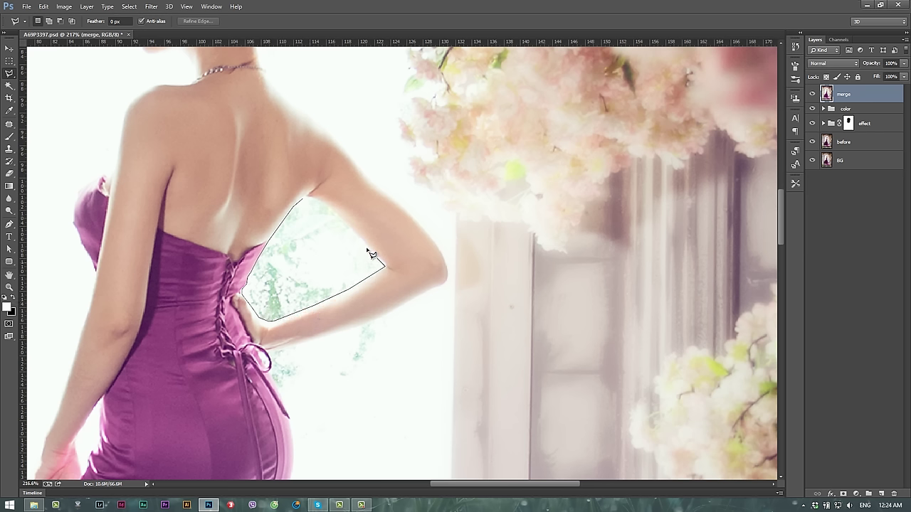
# Step: Lasso the gap between the woman's back and bent arm and paint it white over the leaves
pyautogui.click(305, 201)
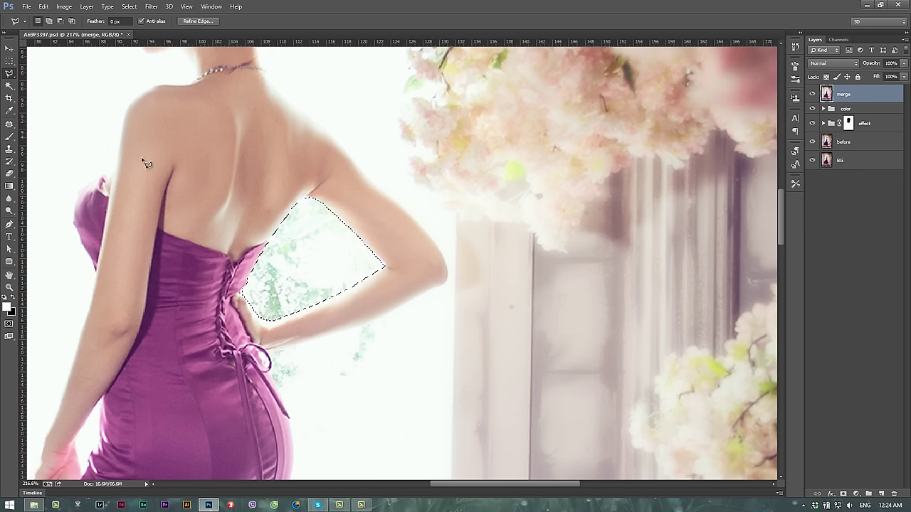
pyautogui.rightClick(16, 74)
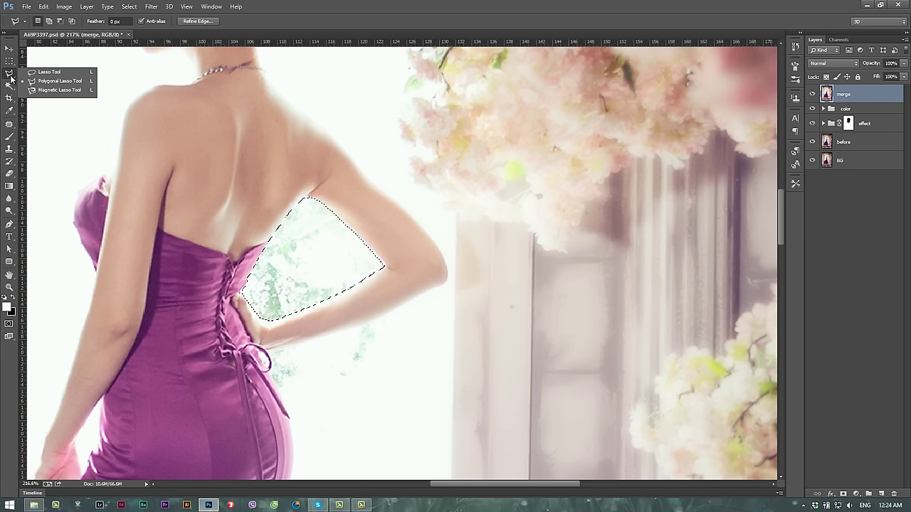
pyautogui.click(28, 83)
pyautogui.press('b')
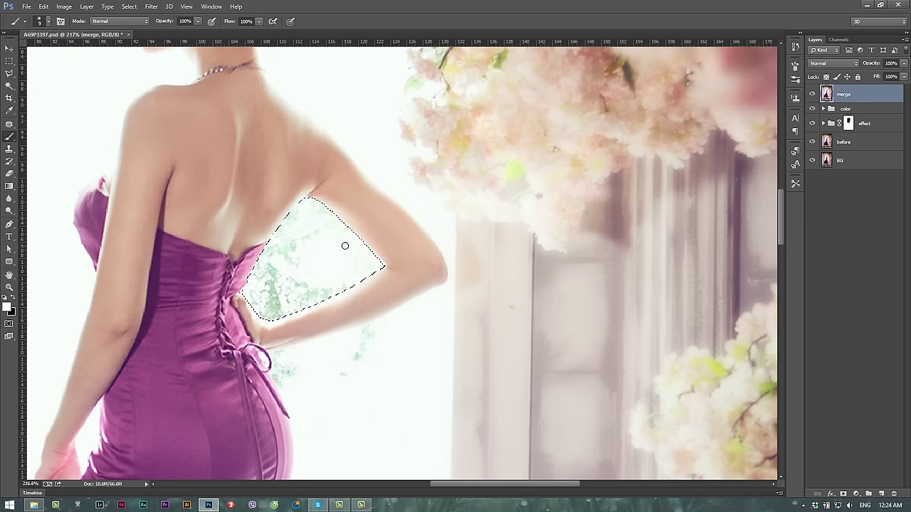
pyautogui.press(']')
pyautogui.press(']')
pyautogui.press(']')
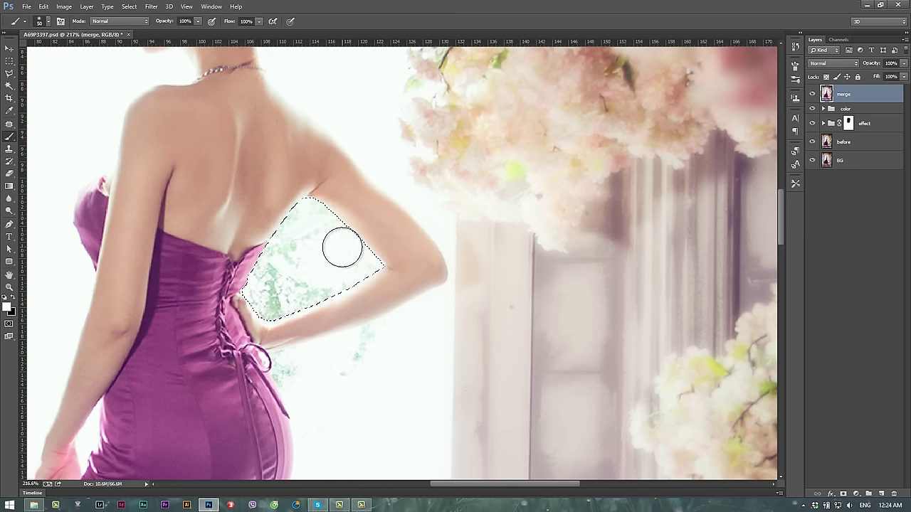
pyautogui.keyDown('alt'); pyautogui.click(340, 91); pyautogui.keyUp('alt')
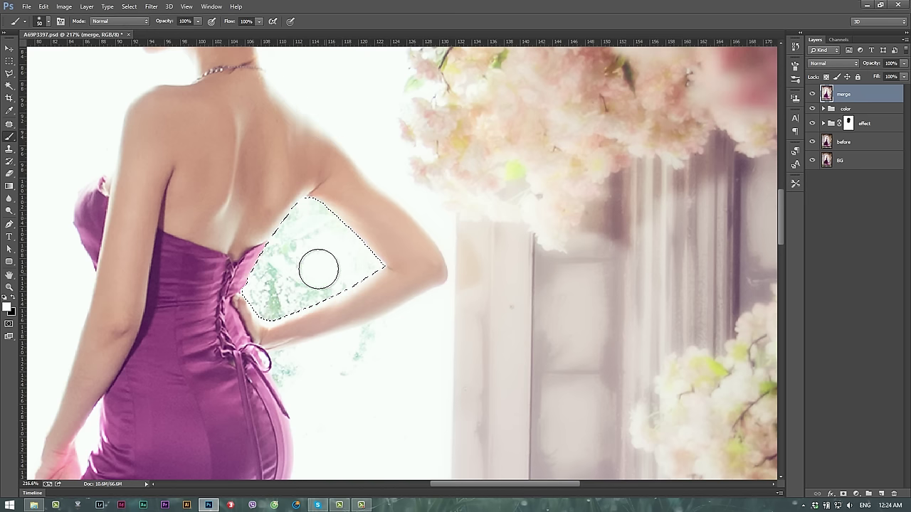
pyautogui.moveTo(290, 274)
pyautogui.mouseDown()
pyautogui.moveTo(290, 214)
pyautogui.moveTo(321, 295)
pyautogui.moveTo(311, 285)
pyautogui.mouseUp()
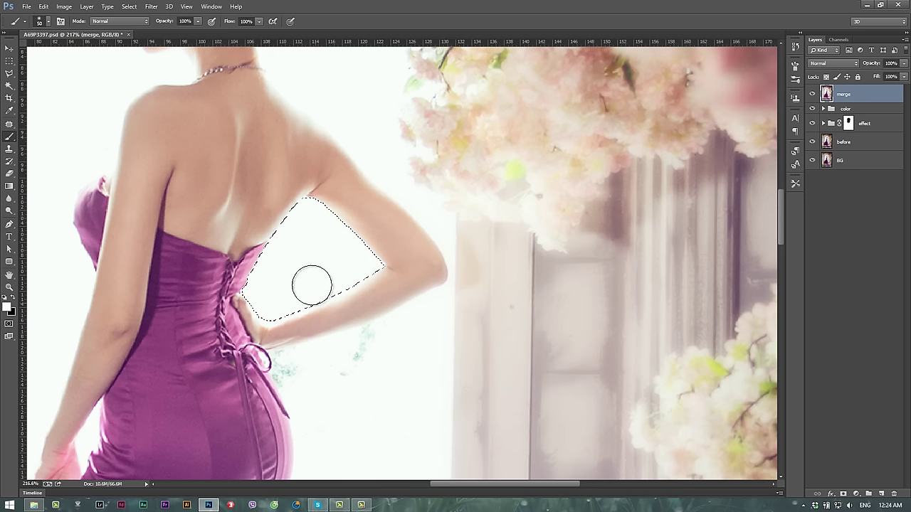
# Step: Deselect, zoom in closely on the hand and arm, and shrink the brush
pyautogui.hotkey('ctrl', 'd')
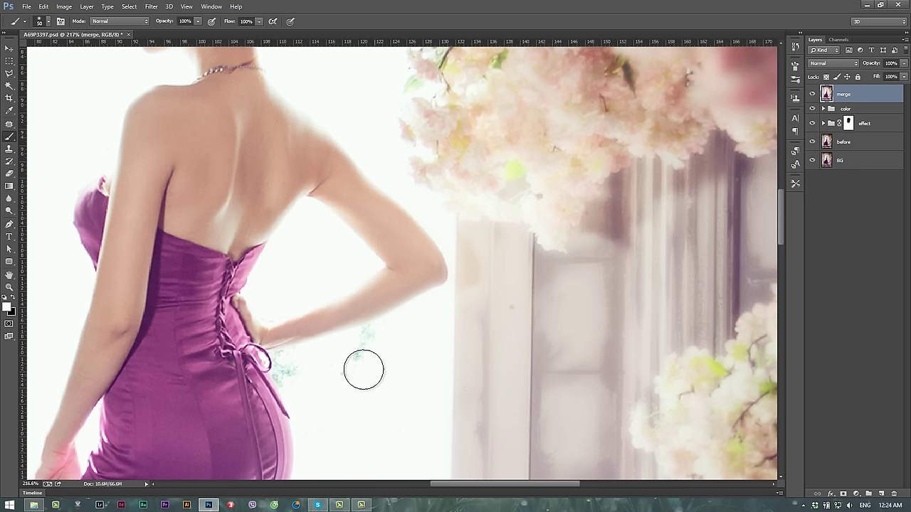
pyautogui.press('z')
pyautogui.moveTo(270, 320); pyautogui.dragTo(331, 307)
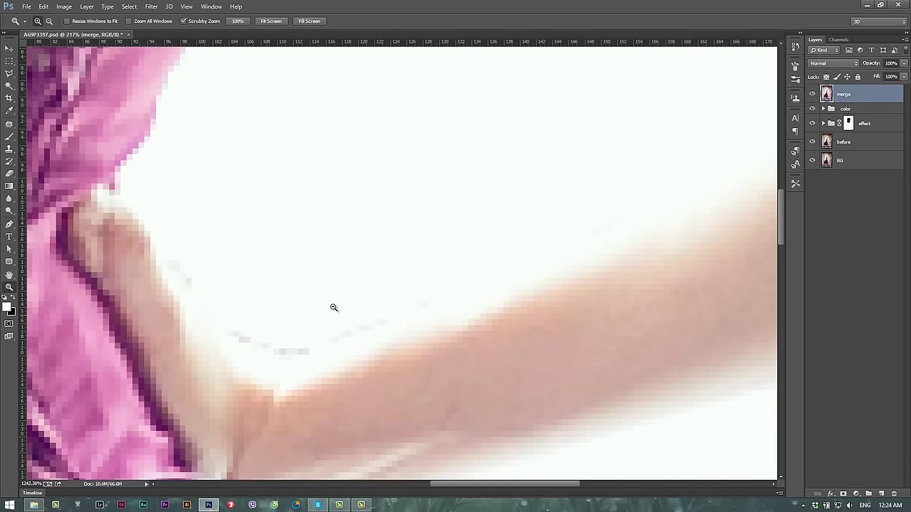
pyautogui.press('b')
pyautogui.press('[')
pyautogui.press('[')
pyautogui.press('[')
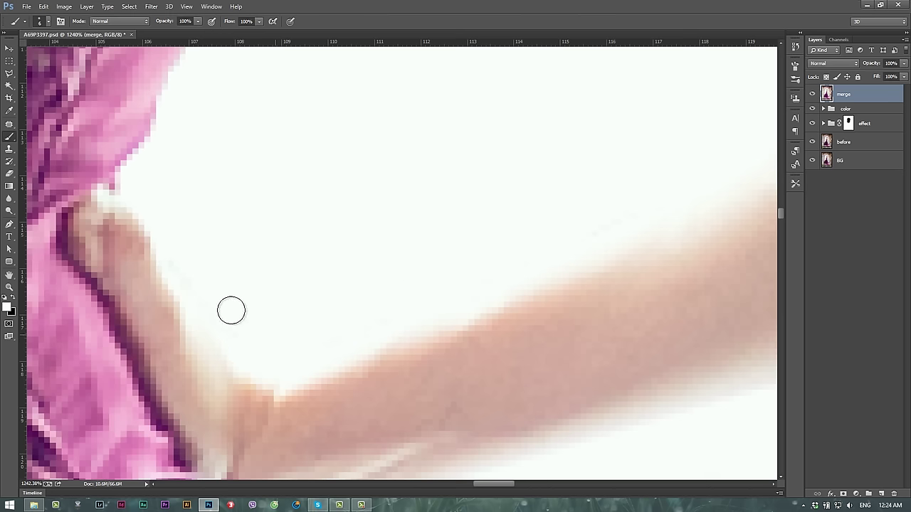
# Step: Brush white over the teal specks below the arm beside the waist bow
pyautogui.moveTo(599, 356); pyautogui.dragTo(492, 132)
pyautogui.press('z')
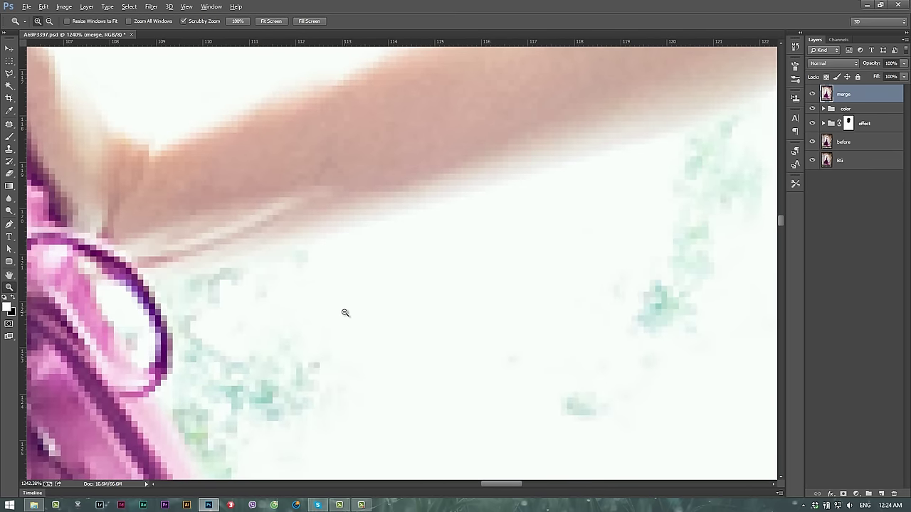
pyautogui.press('b')
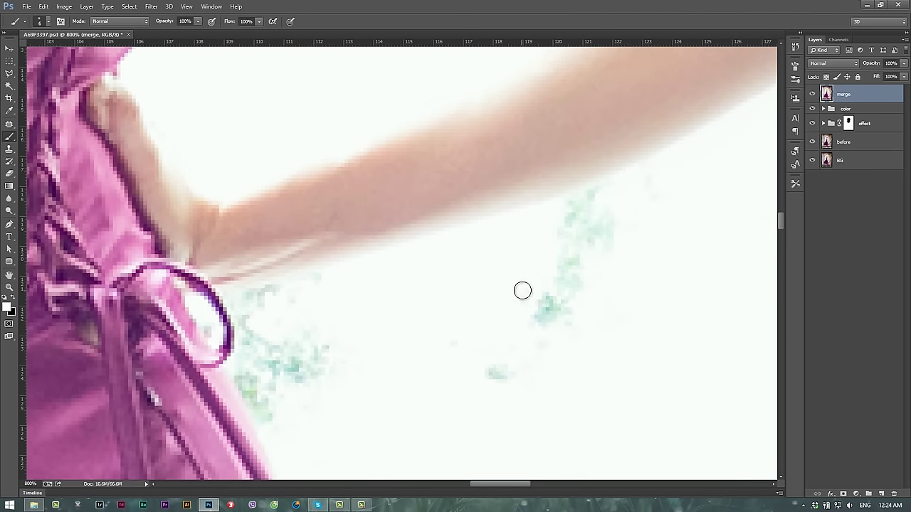
pyautogui.press(']')
pyautogui.press(']')
pyautogui.moveTo(498, 345); pyautogui.dragTo(614, 215)
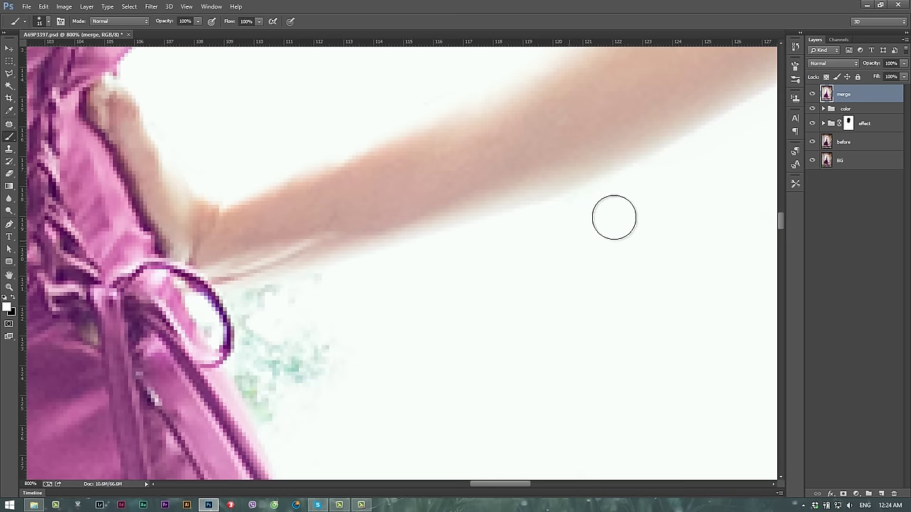
pyautogui.moveTo(321, 382)
pyautogui.mouseDown()
pyautogui.moveTo(294, 370)
pyautogui.moveTo(264, 372)
pyautogui.moveTo(264, 332)
pyautogui.moveTo(307, 309)
pyautogui.moveTo(278, 315)
pyautogui.mouseUp()
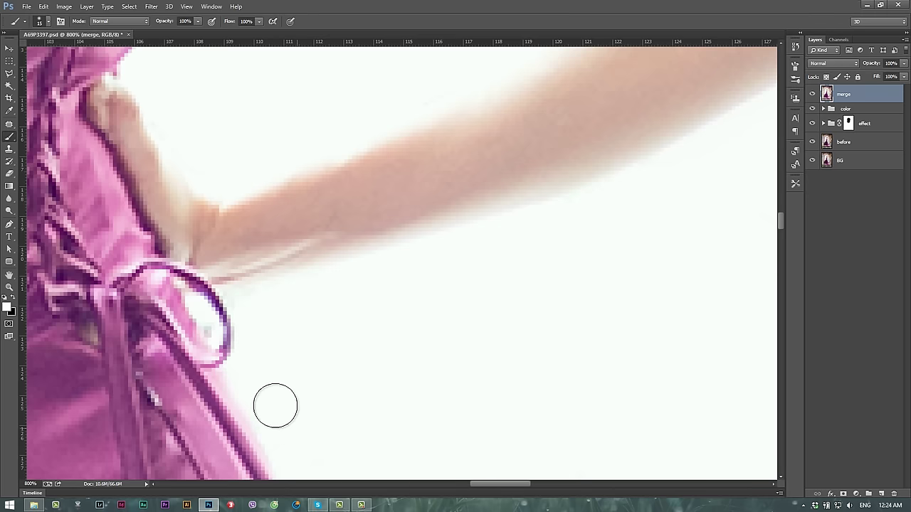
pyautogui.press('z')
pyautogui.rightClick(323, 299)
# Step: View the photo at 100%, then zoom in on the dark shadow on the lower-left steps
pyautogui.click(349, 315)
pyautogui.rightClick(354, 260)
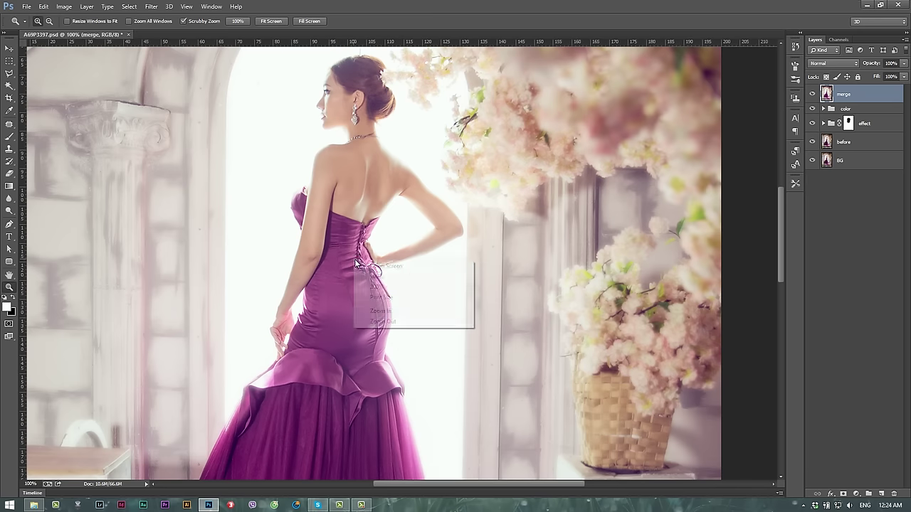
pyautogui.click(382, 326)
pyautogui.keyDown('alt'); pyautogui.click(352, 280); pyautogui.keyUp('alt')
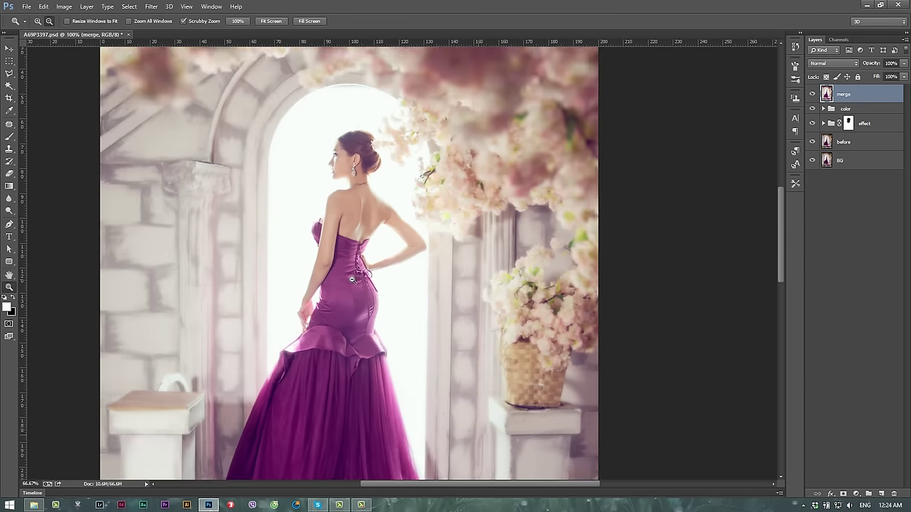
pyautogui.keyDown('alt'); pyautogui.click(370, 249); pyautogui.keyUp('alt')
pyautogui.keyDown('alt'); pyautogui.click(384, 224); pyautogui.keyUp('alt')
pyautogui.moveTo(328, 455); pyautogui.dragTo(387, 320)
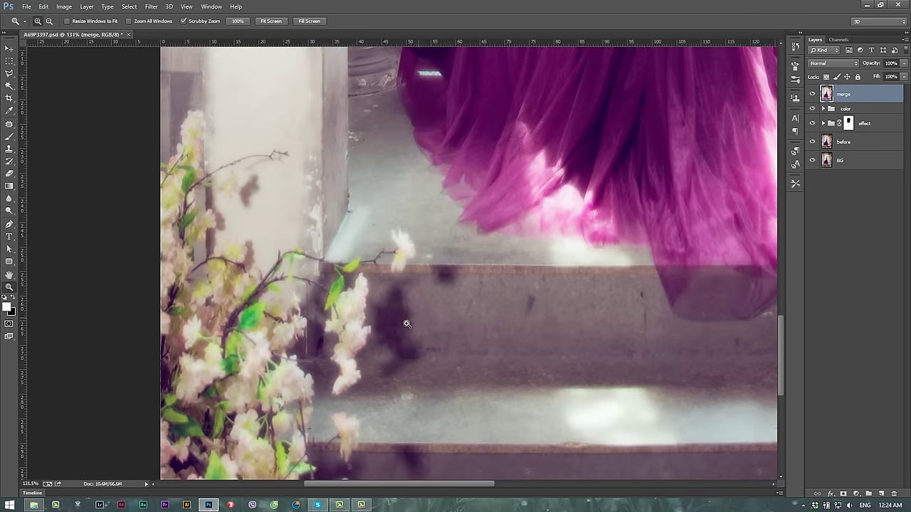
pyautogui.click(387, 319)
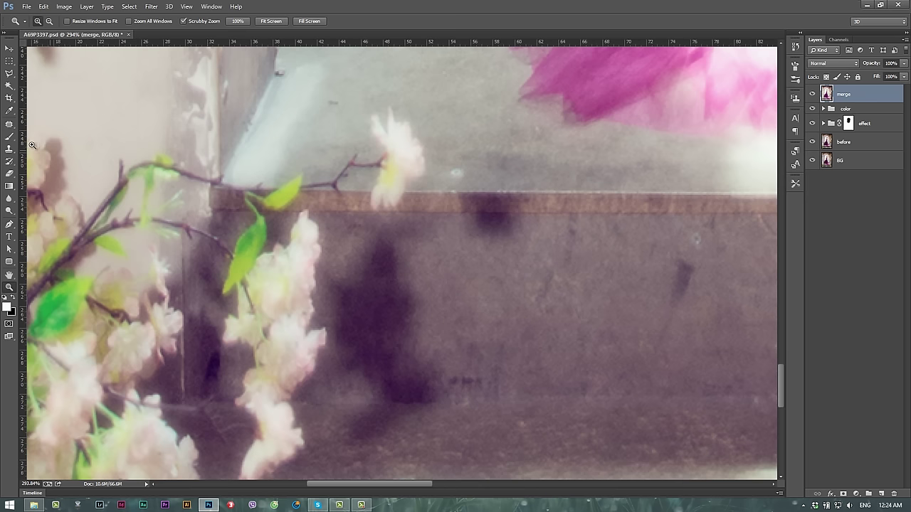
# Step: Clone Stamp over the dark spot on the step edge and the top of the shadow
pyautogui.click(10, 150)
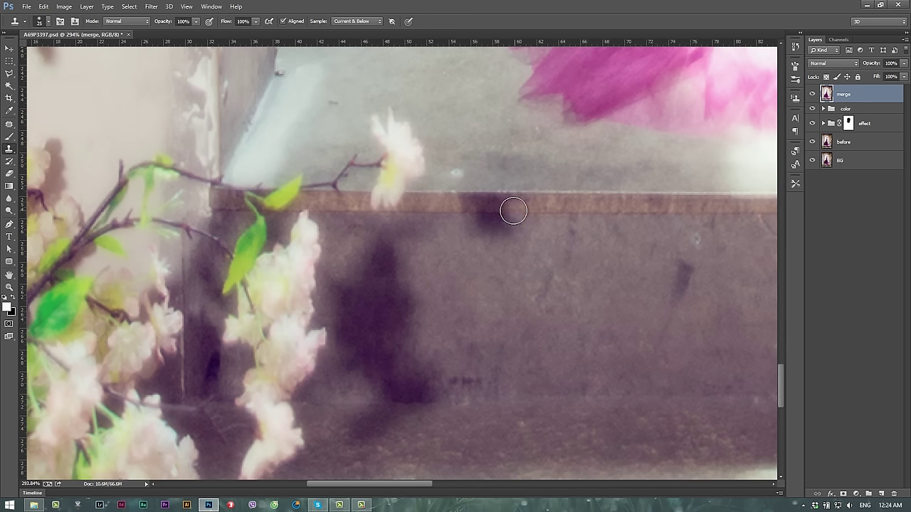
pyautogui.moveTo(489, 213); pyautogui.dragTo(509, 212)
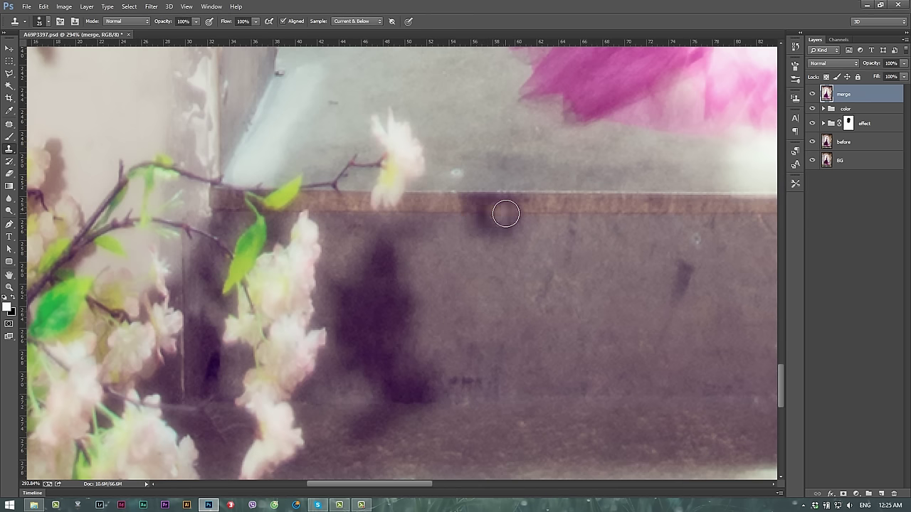
pyautogui.hotkey('ctrl', 'z')
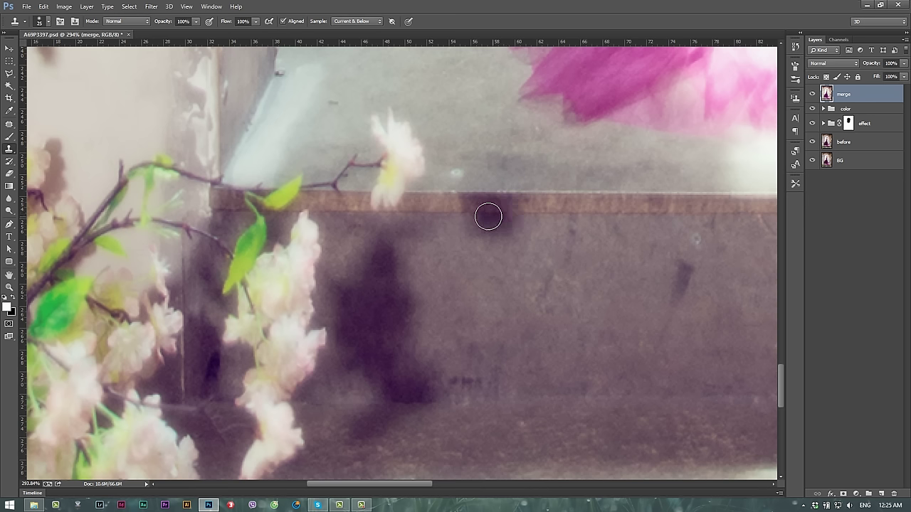
pyautogui.moveTo(488, 217)
pyautogui.mouseDown()
pyautogui.moveTo(516, 211)
pyautogui.moveTo(488, 211)
pyautogui.moveTo(491, 230)
pyautogui.moveTo(509, 216)
pyautogui.moveTo(483, 210)
pyautogui.moveTo(528, 193)
pyautogui.moveTo(491, 205)
pyautogui.mouseUp()
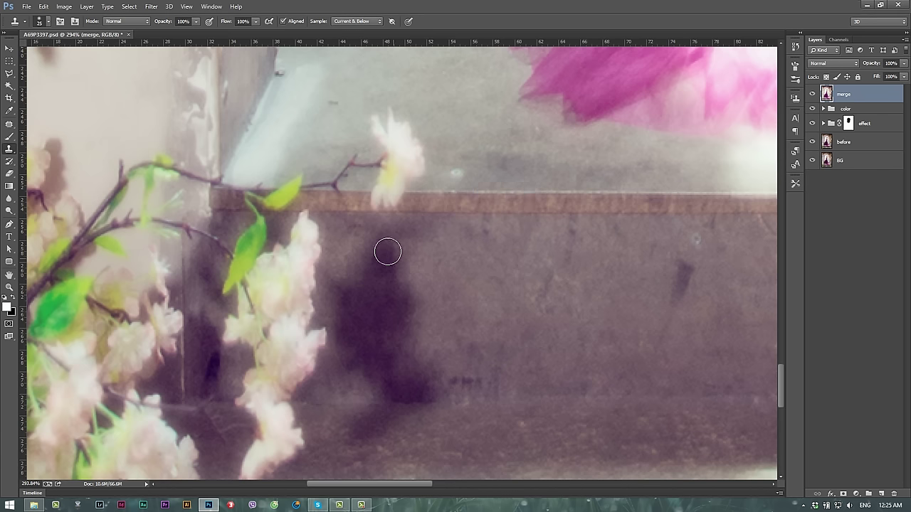
pyautogui.moveTo(387, 252)
pyautogui.mouseDown()
pyautogui.moveTo(402, 278)
pyautogui.moveTo(399, 258)
pyautogui.moveTo(449, 286)
pyautogui.mouseUp()
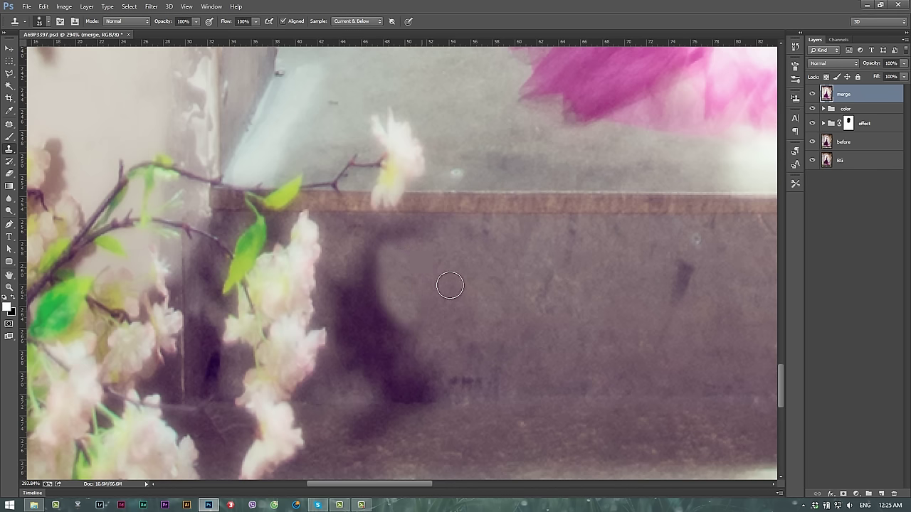
# Step: Patch the dark shadow on the step with clean step texture
pyautogui.press('j')
pyautogui.rightClick(15, 126)
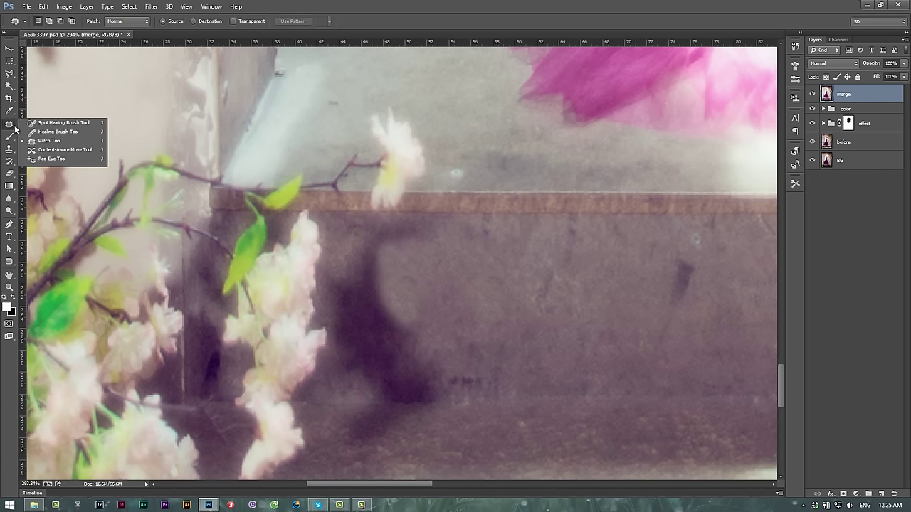
pyautogui.click(444, 230)
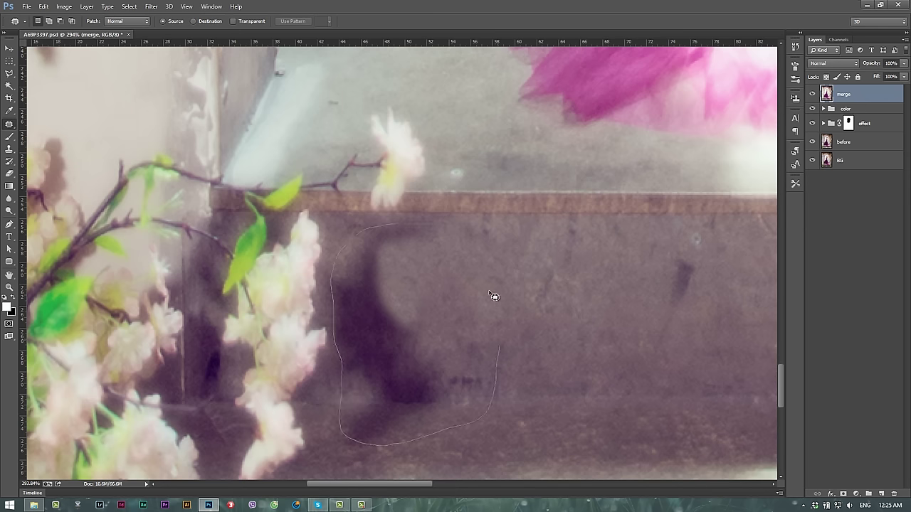
pyautogui.moveTo(495, 296); pyautogui.dragTo(469, 242)
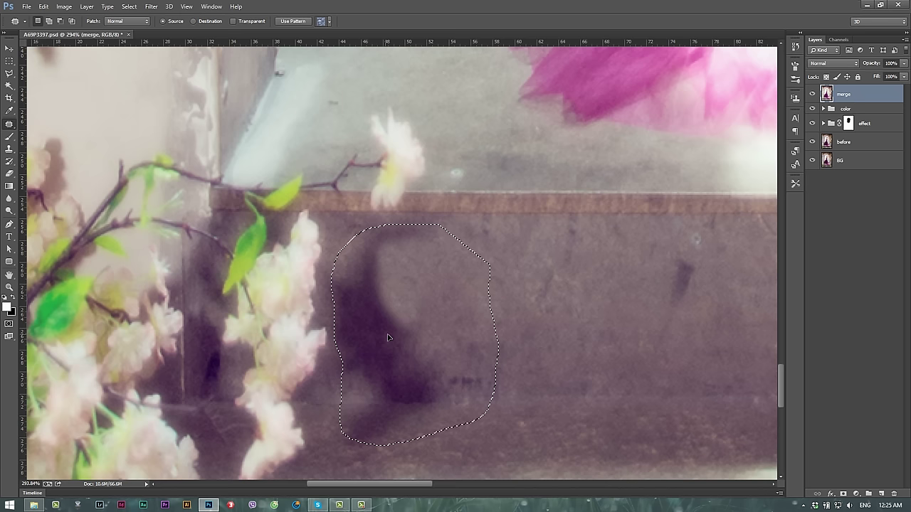
pyautogui.moveTo(388, 338); pyautogui.dragTo(597, 334)
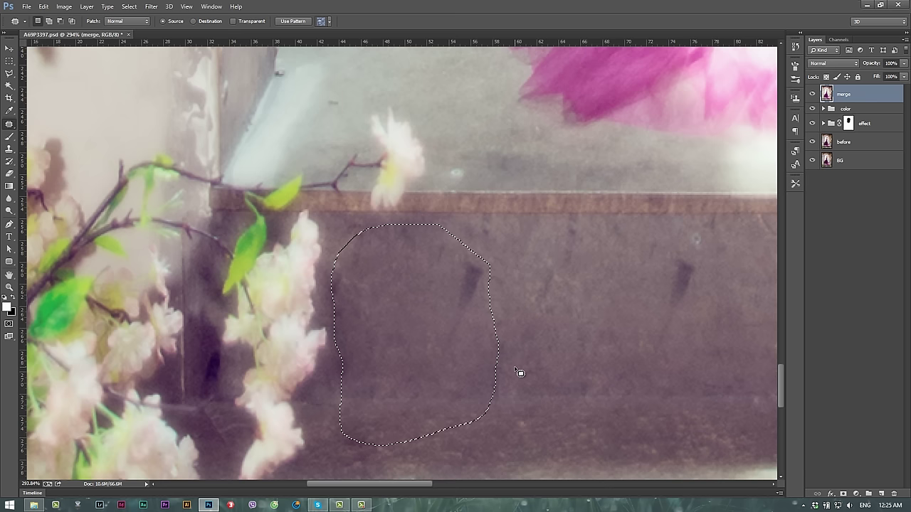
pyautogui.hotkey('ctrl', 'd')
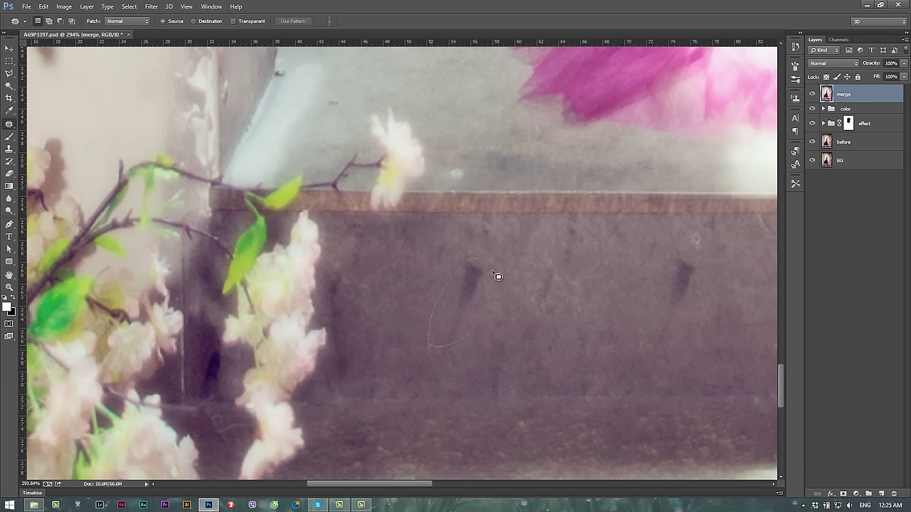
# Step: Patch the small dark mark on the step and the dark spot beside the flowers
pyautogui.moveTo(498, 275); pyautogui.dragTo(473, 261)
pyautogui.moveTo(462, 299); pyautogui.dragTo(548, 324)
pyautogui.hotkey('ctrl', 'd')
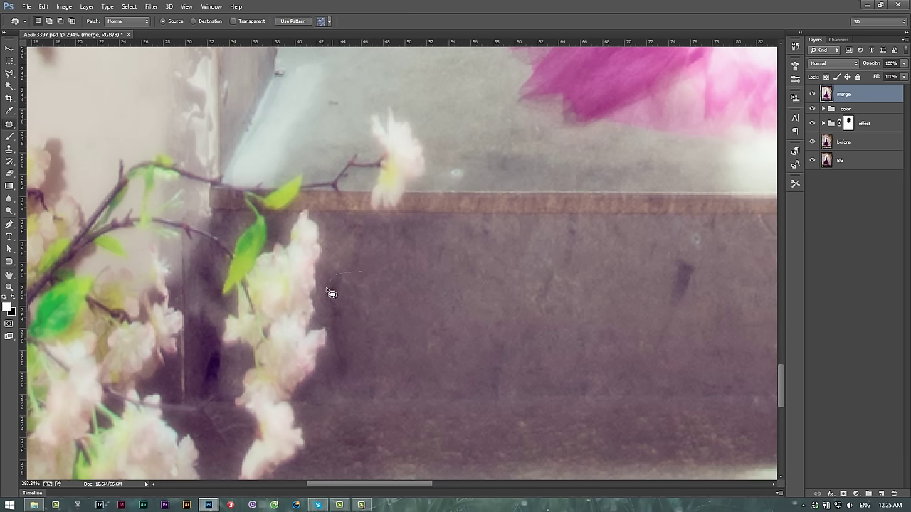
pyautogui.moveTo(352, 298); pyautogui.dragTo(355, 348)
pyautogui.hotkey('ctrl', 'd')
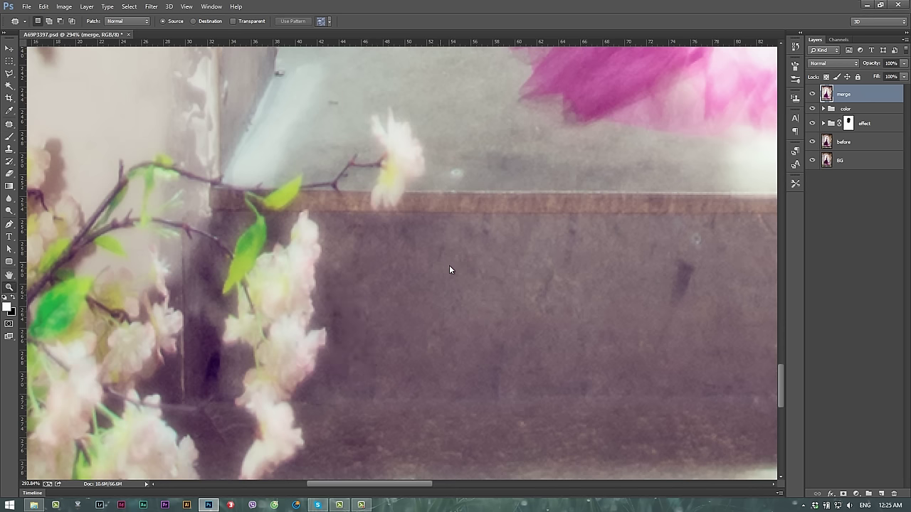
pyautogui.press('z')
pyautogui.hotkey('ctrl', '0')
pyautogui.moveTo(329, 471); pyautogui.dragTo(422, 459)
pyautogui.moveTo(392, 420); pyautogui.dragTo(384, 300)
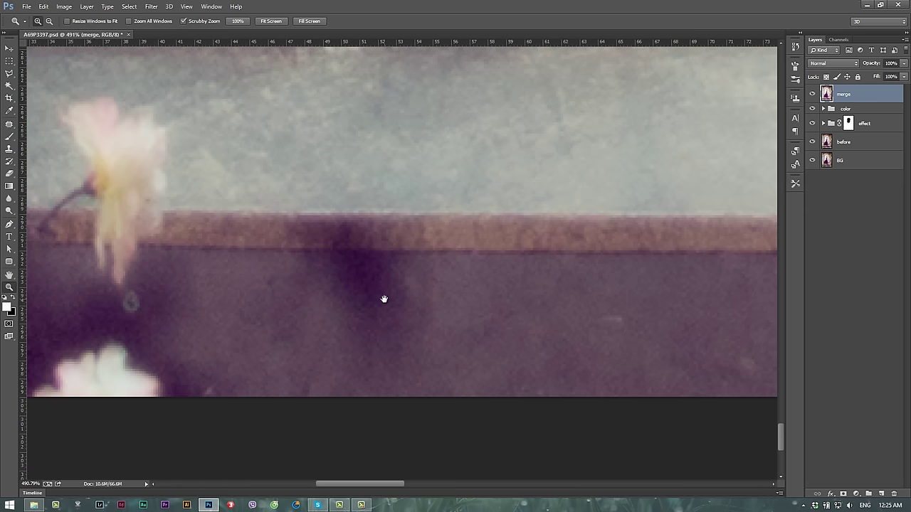
# Step: Patch the dark spot below the ledge with clean nearby wall, then fit the photo on screen
pyautogui.press('j')
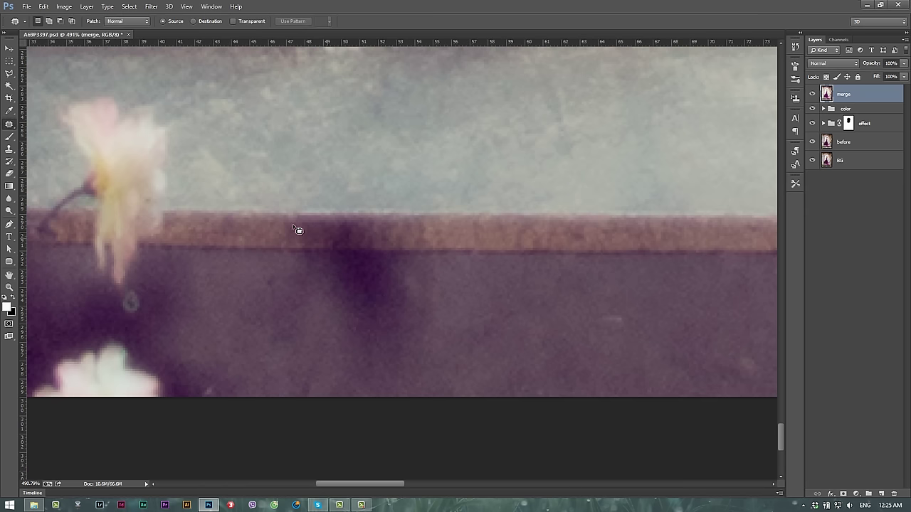
pyautogui.rightClick(9, 123)
pyautogui.click(50, 142)
pyautogui.moveTo(441, 192); pyautogui.dragTo(352, 195)
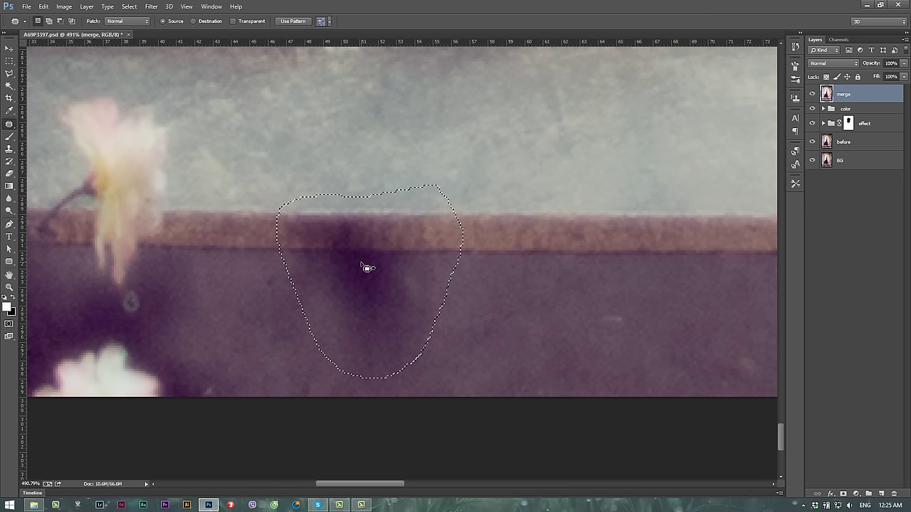
pyautogui.moveTo(366, 264)
pyautogui.mouseDown()
pyautogui.moveTo(643, 256)
pyautogui.moveTo(676, 265)
pyautogui.mouseUp()
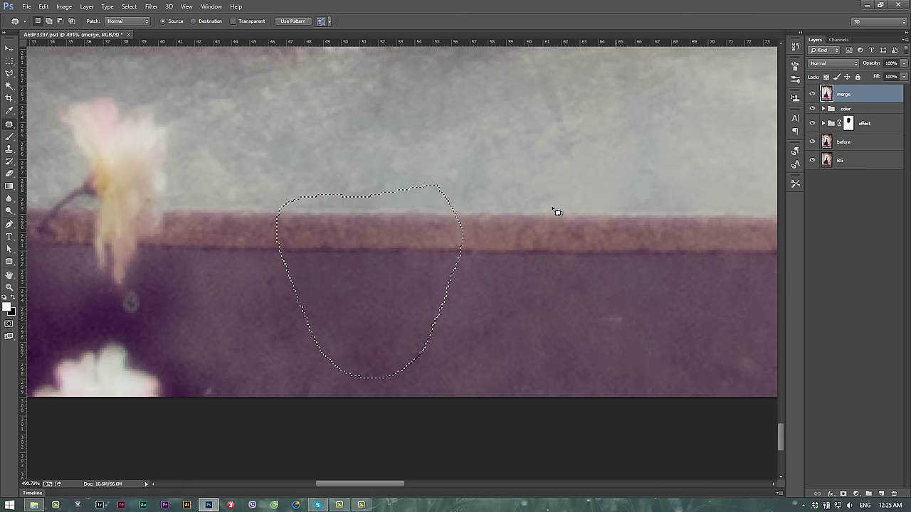
pyautogui.hotkey('ctrl', 'd')
pyautogui.press('z')
pyautogui.rightClick(461, 168)
pyautogui.click(470, 175)
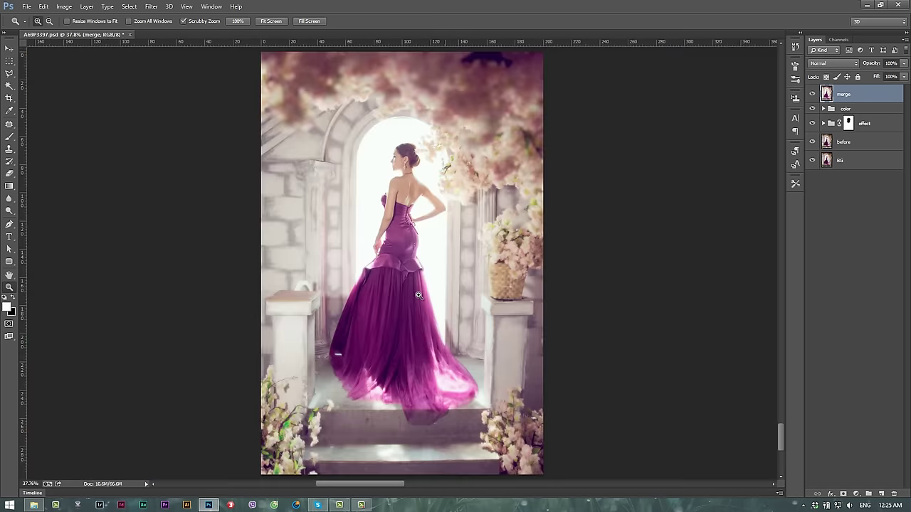
# Step: Clone away the dark blob at the top edge with a 150-size Clone Stamp
pyautogui.keyDown('alt'); pyautogui.click(415, 297); pyautogui.keyUp('alt')
pyautogui.moveTo(483, 69); pyautogui.dragTo(524, 79)
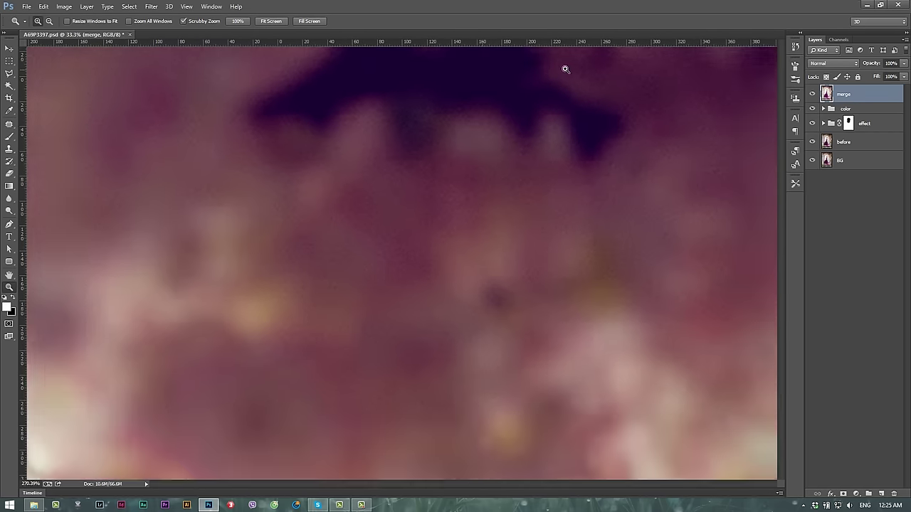
pyautogui.press('s')
pyautogui.press(']')
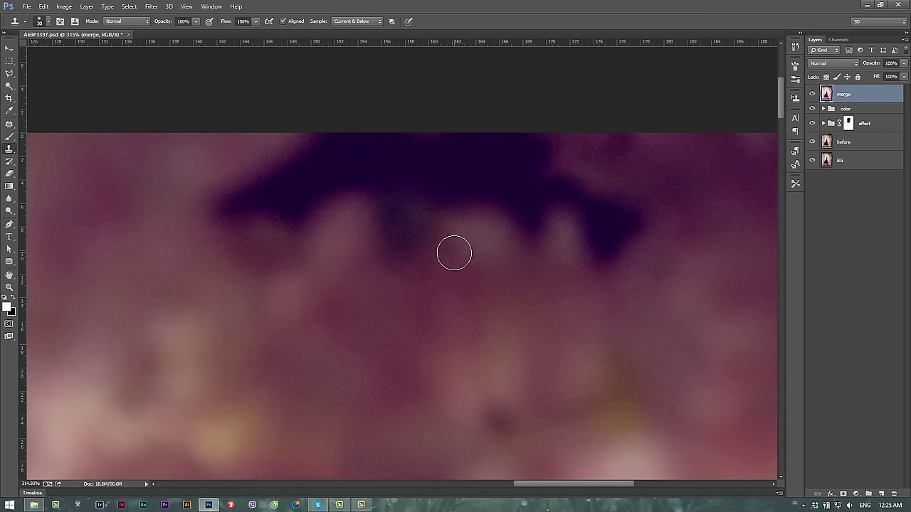
pyautogui.press(']')
pyautogui.press(']')
pyautogui.press(']')
pyautogui.press(']')
pyautogui.press(']')
pyautogui.press(']')
pyautogui.press(']')
pyautogui.press(']')
pyautogui.click(442, 259)
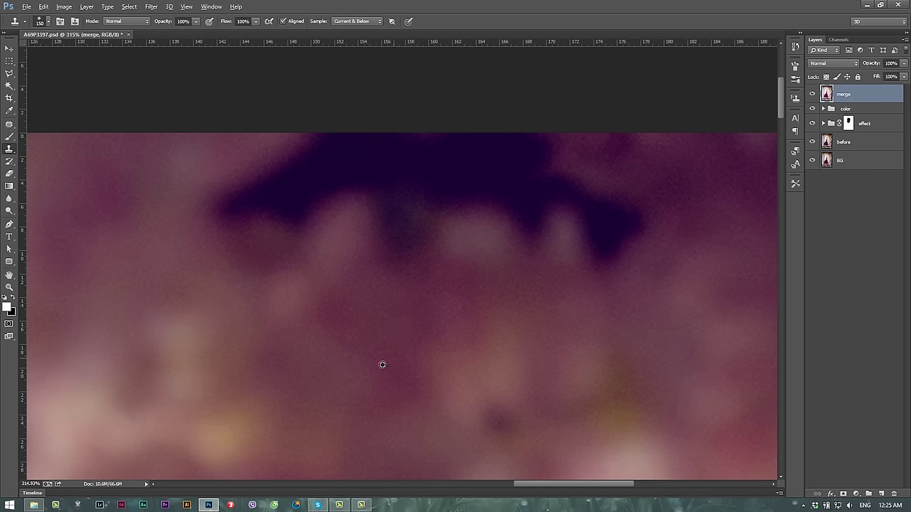
pyautogui.keyDown('alt'); pyautogui.click(302, 374); pyautogui.keyUp('alt')
pyautogui.moveTo(227, 206)
pyautogui.mouseDown()
pyautogui.moveTo(616, 209)
pyautogui.moveTo(438, 193)
pyautogui.mouseUp()
# Step: Fit the photo on screen and zoom in on the woman's back and dress
pyautogui.press('z')
pyautogui.rightClick(437, 219)
pyautogui.click(448, 225)
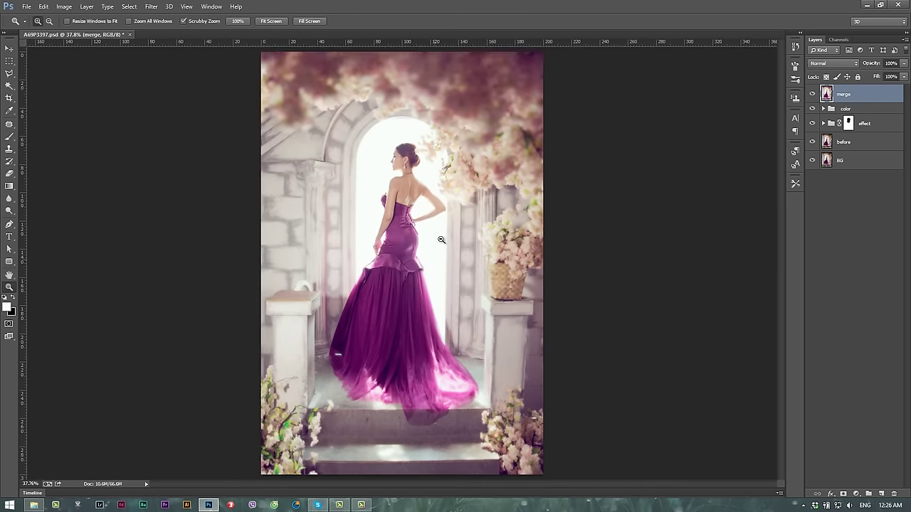
pyautogui.moveTo(404, 218); pyautogui.dragTo(443, 219)
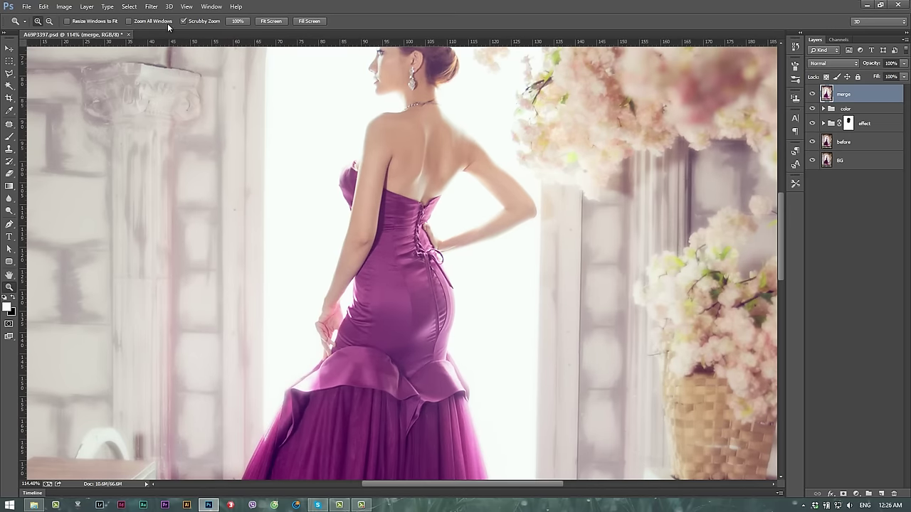
pyautogui.click(150, 6)
# Step: In Liquify, zoom onto her back and slim the upper arm with a 125 Forward Warp brush
pyautogui.click(178, 82)
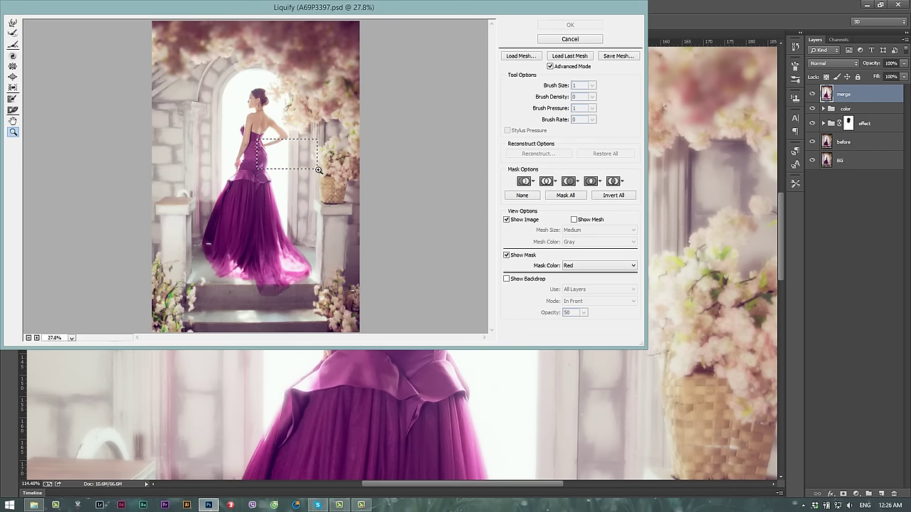
pyautogui.moveTo(318, 169); pyautogui.dragTo(318, 169)
pyautogui.moveTo(264, 157)
pyautogui.mouseDown()
pyautogui.moveTo(321, 213)
pyautogui.moveTo(306, 128)
pyautogui.mouseUp()
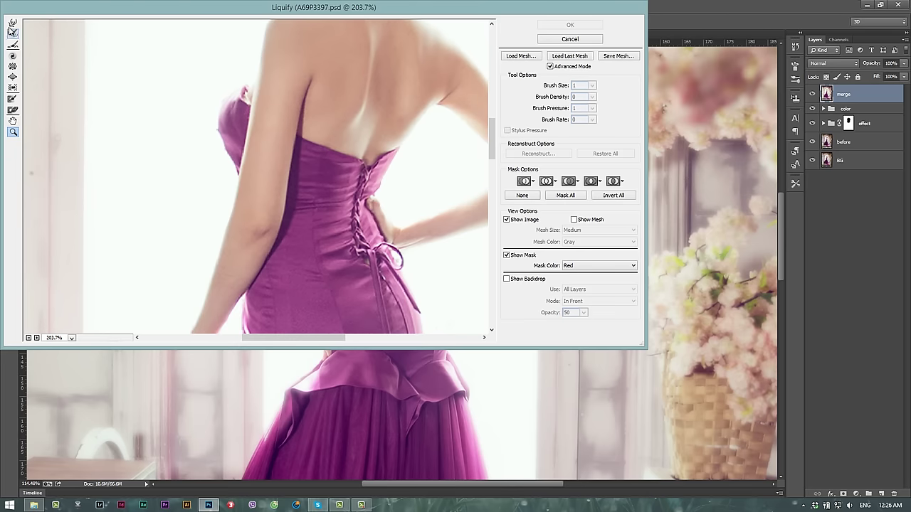
pyautogui.click(12, 25)
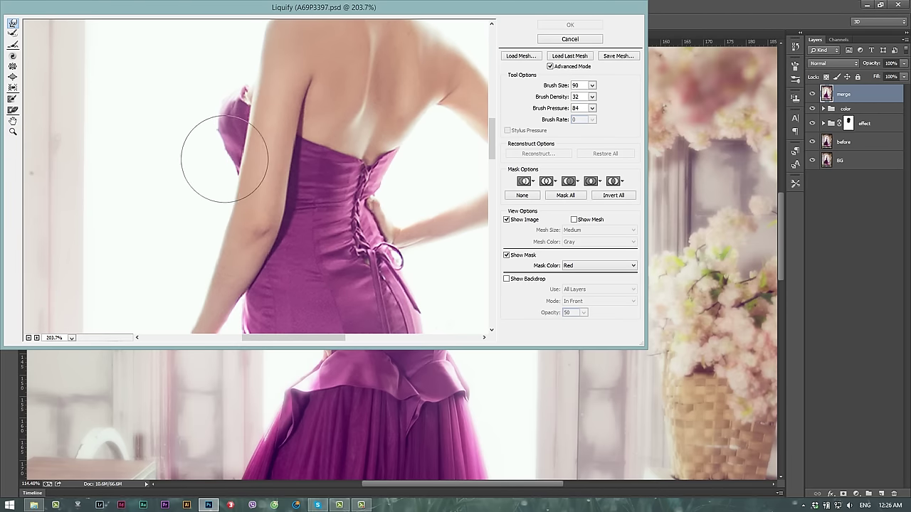
pyautogui.press('[')
pyautogui.press('[')
pyautogui.moveTo(234, 205); pyautogui.dragTo(222, 227)
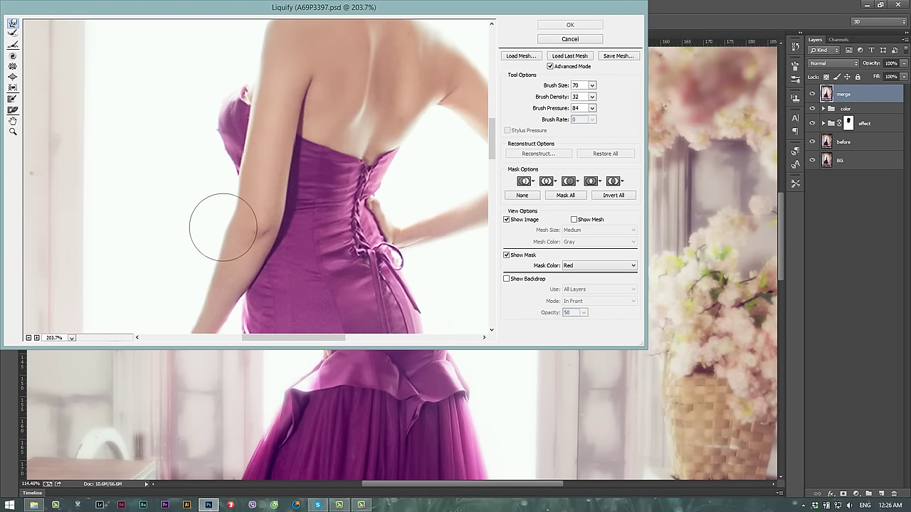
pyautogui.hotkey('ctrl', 'z')
pyautogui.press(']')
pyautogui.press(']')
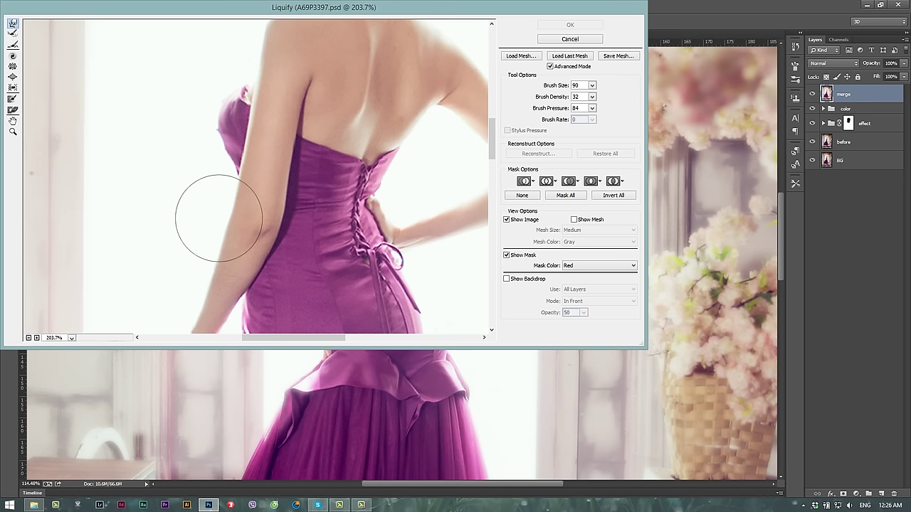
pyautogui.press(']')
pyautogui.press(']')
pyautogui.moveTo(217, 206); pyautogui.dragTo(213, 219)
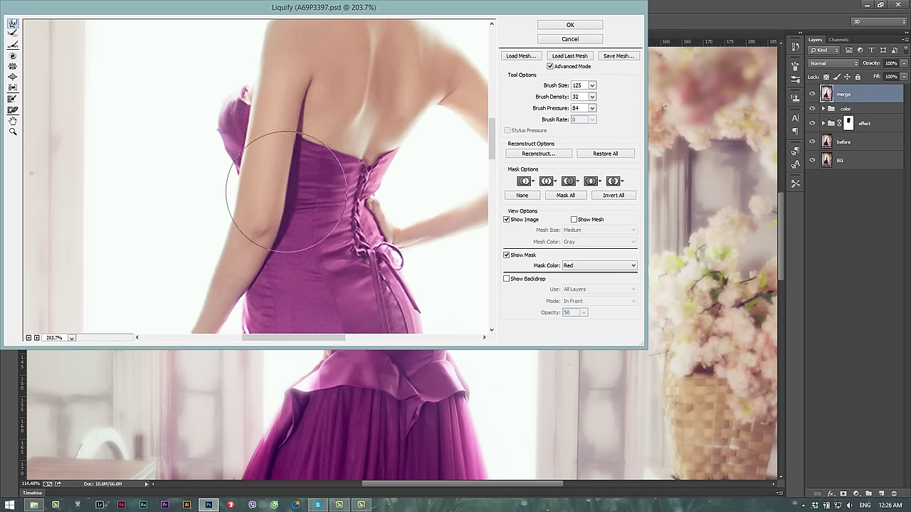
# Step: Push in the bust edge, hip curve and bent elbow, then apply the Liquify changes
pyautogui.moveTo(230, 95); pyautogui.dragTo(231, 98)
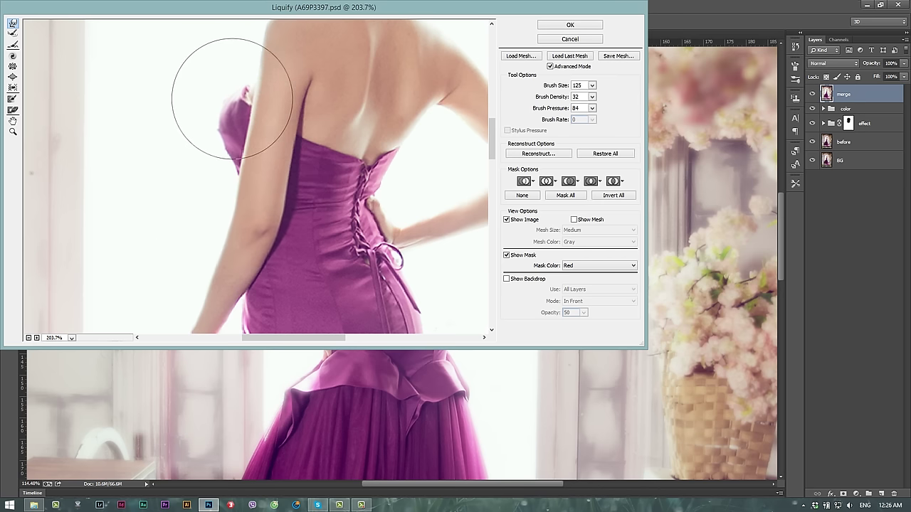
pyautogui.moveTo(405, 181); pyautogui.dragTo(311, 126)
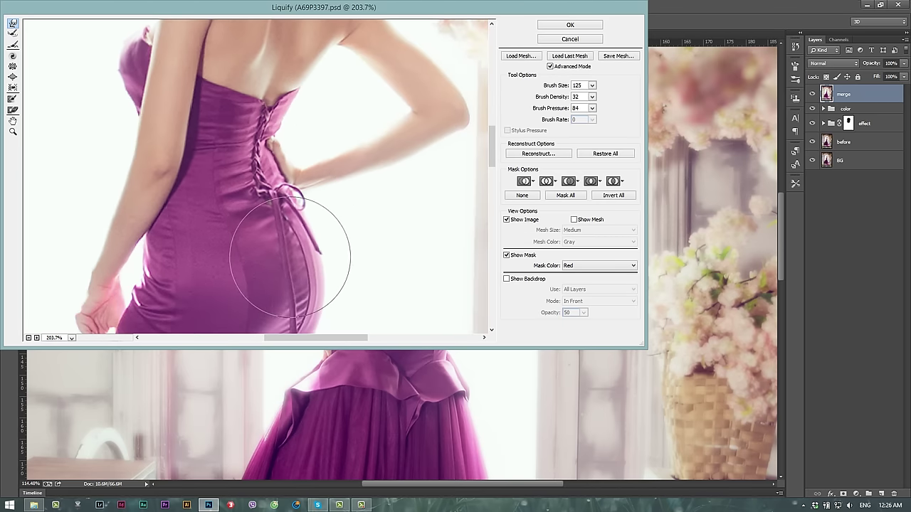
pyautogui.moveTo(284, 264); pyautogui.dragTo(283, 126)
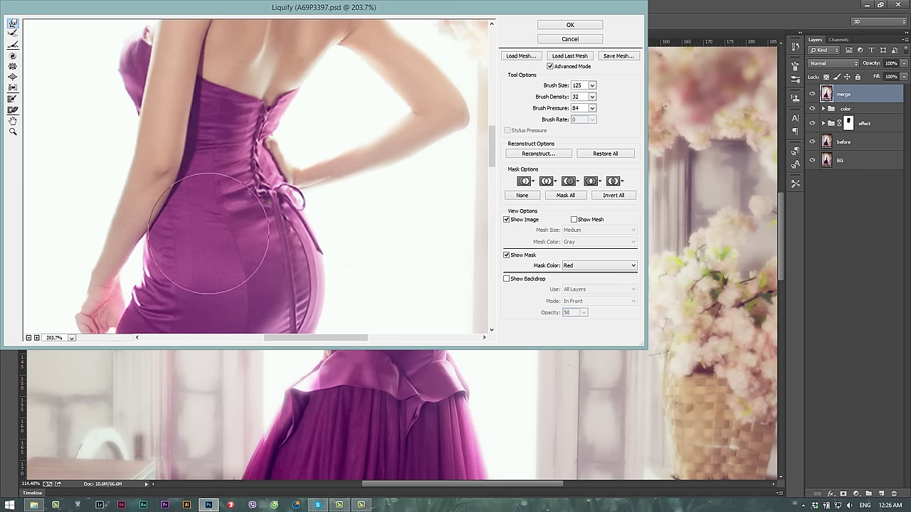
pyautogui.moveTo(349, 157); pyautogui.dragTo(281, 228)
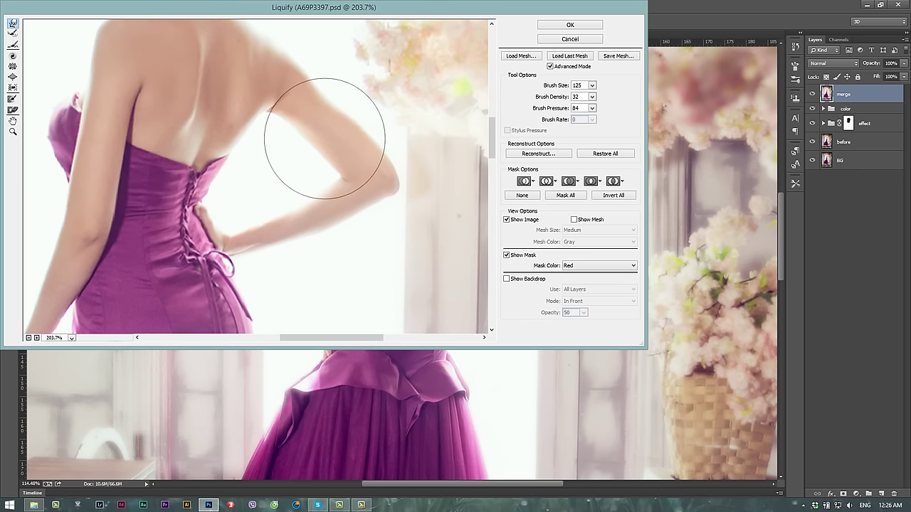
pyautogui.press('[')
pyautogui.press('[')
pyautogui.press('[')
pyautogui.press('[')
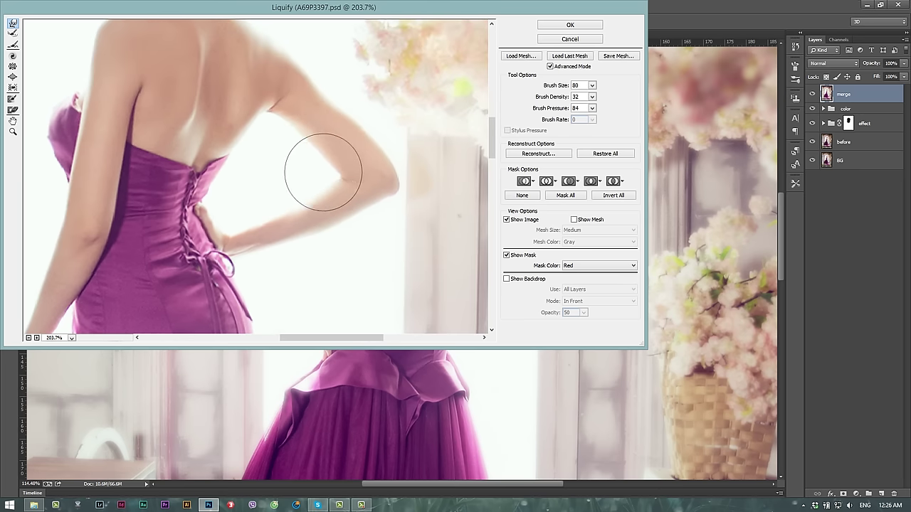
pyautogui.moveTo(321, 173); pyautogui.dragTo(327, 170)
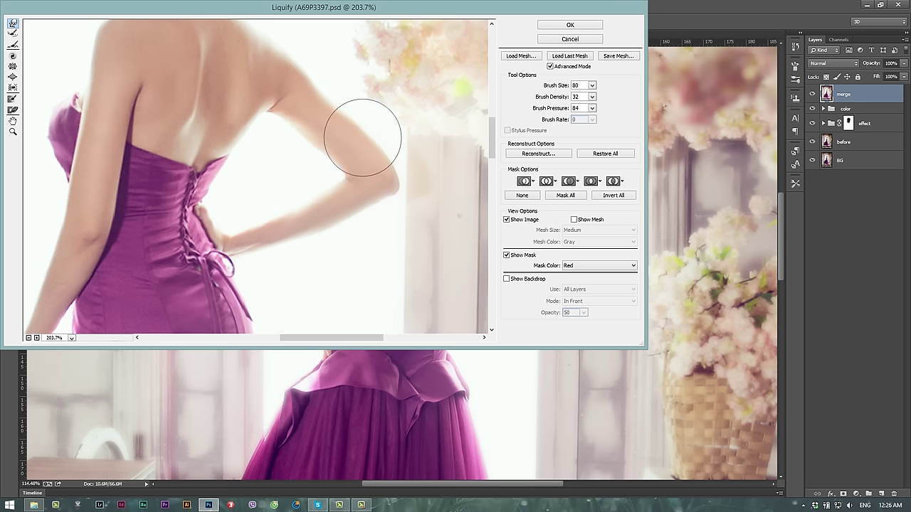
pyautogui.click(570, 24)
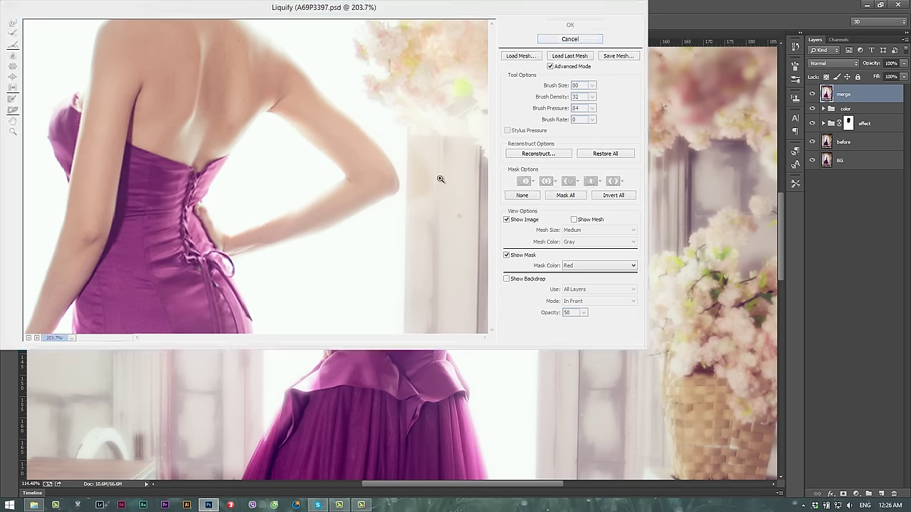
pyautogui.click(812, 94)
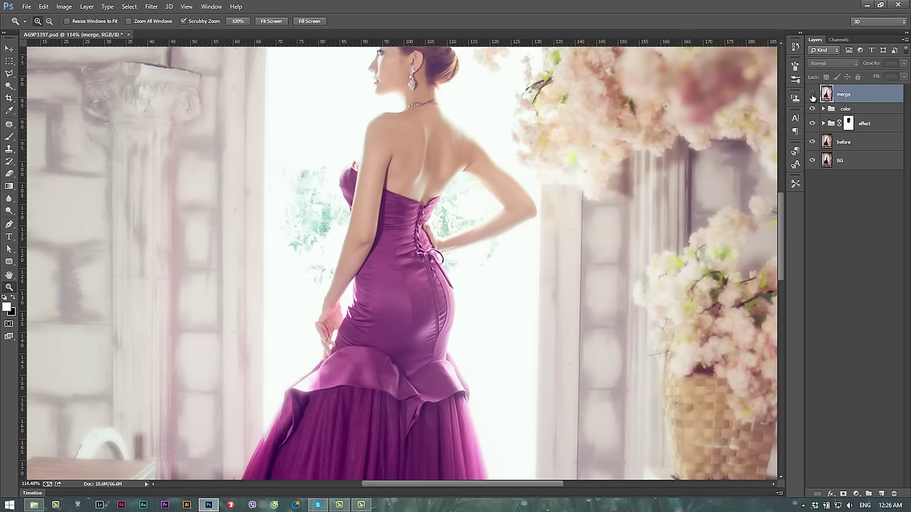
pyautogui.click(812, 94)
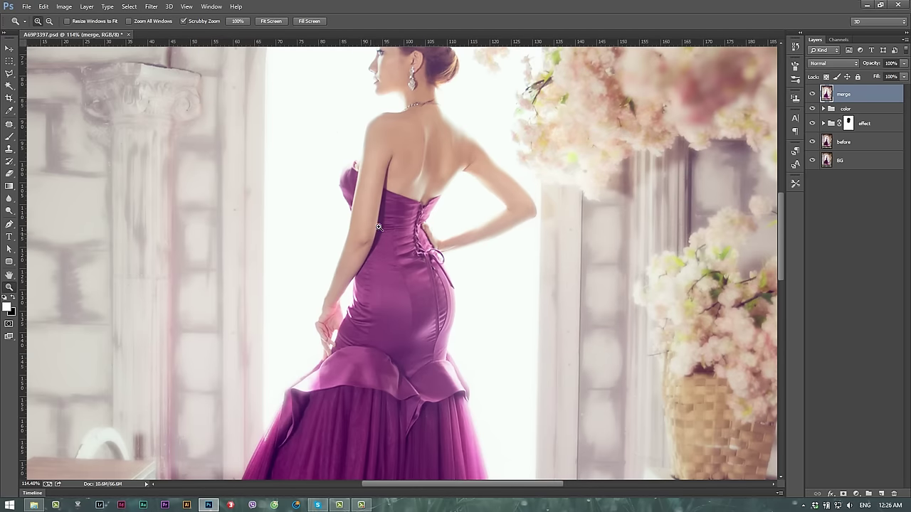
pyautogui.keyDown('alt'); pyautogui.click(400, 228); pyautogui.keyUp('alt')
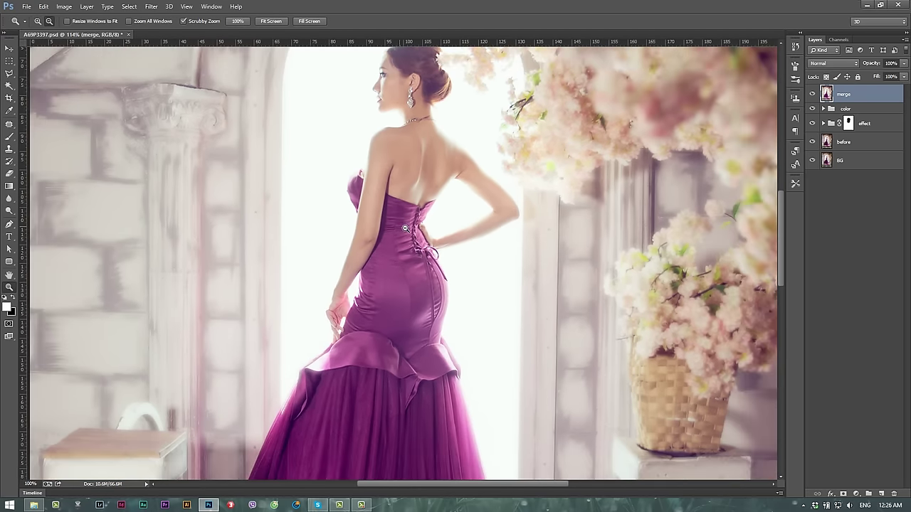
pyautogui.keyDown('alt'); pyautogui.click(413, 236); pyautogui.keyUp('alt')
pyautogui.keyDown('alt'); pyautogui.click(417, 238); pyautogui.keyUp('alt')
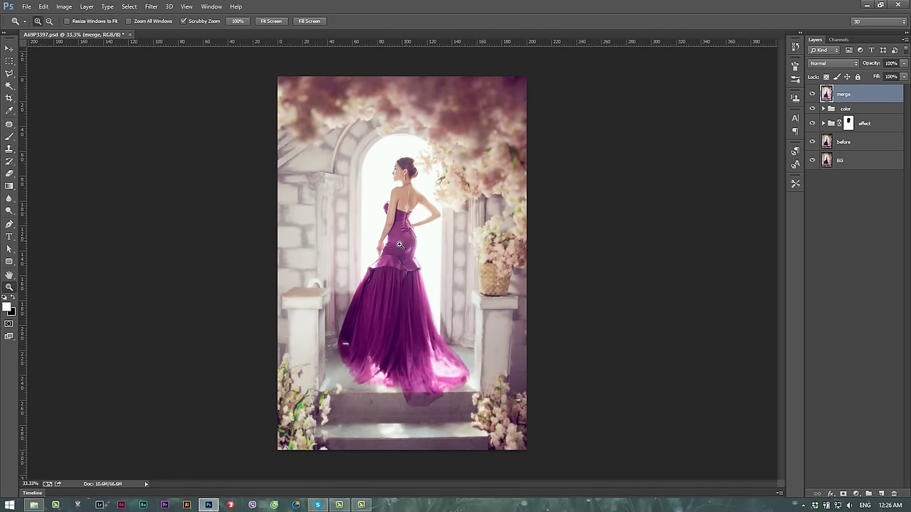
pyautogui.moveTo(348, 230)
pyautogui.mouseDown()
pyautogui.moveTo(441, 224)
pyautogui.moveTo(415, 223)
pyautogui.moveTo(375, 149)
pyautogui.mouseUp()
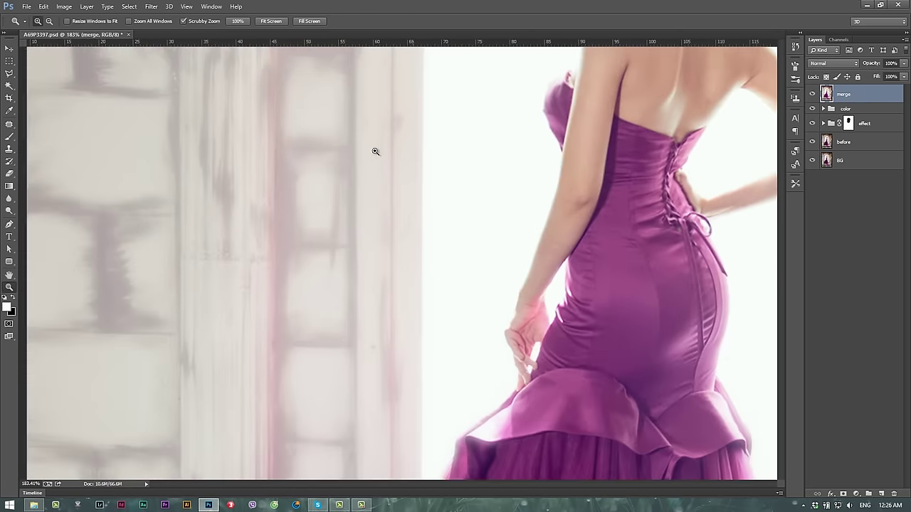
pyautogui.press('s')
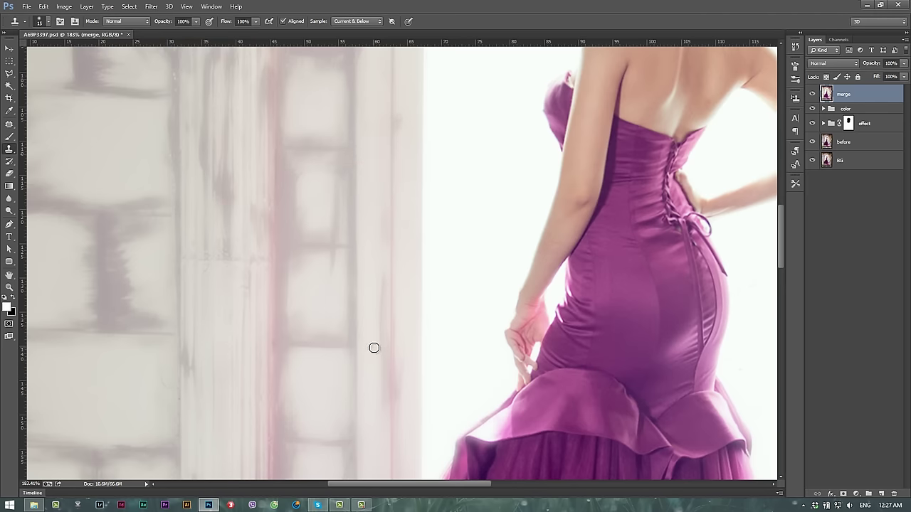
pyautogui.press('z')
pyautogui.rightClick(372, 246)
pyautogui.click(411, 248)
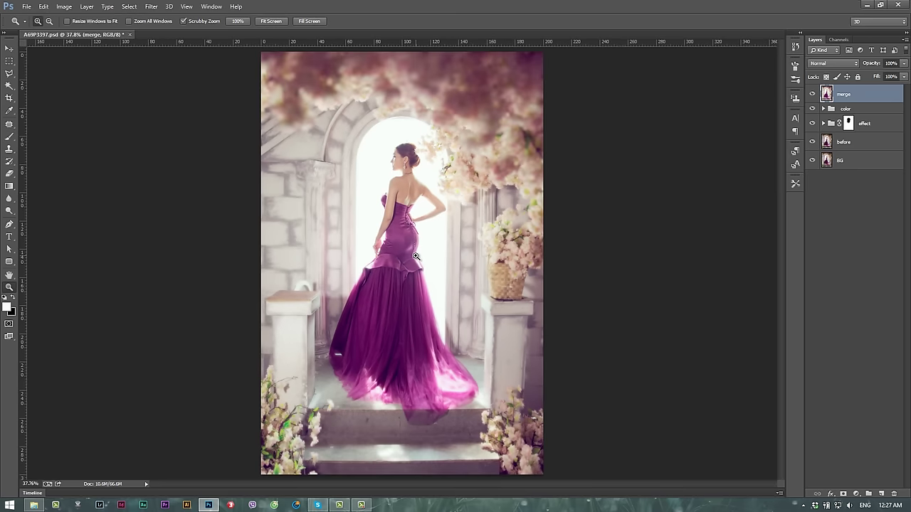
pyautogui.keyDown('alt'); pyautogui.click(415, 254); pyautogui.keyUp('alt')
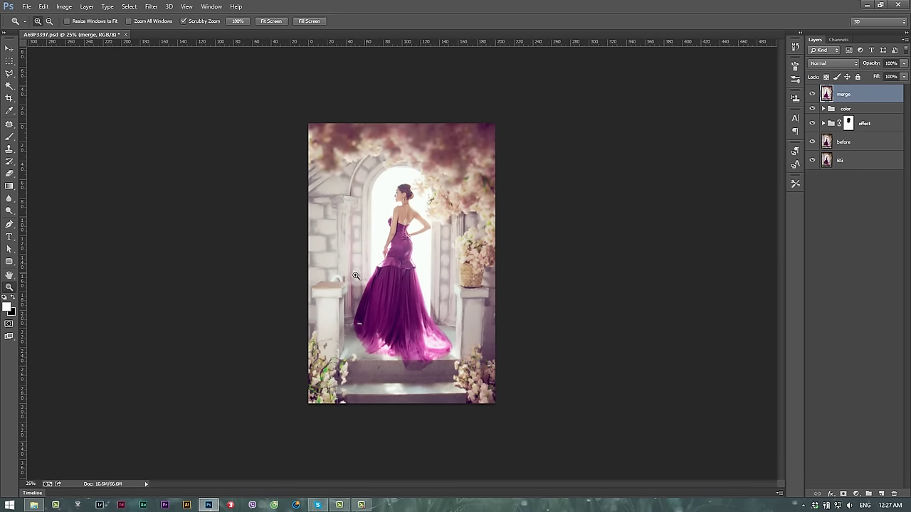
pyautogui.moveTo(426, 212); pyautogui.dragTo(429, 212)
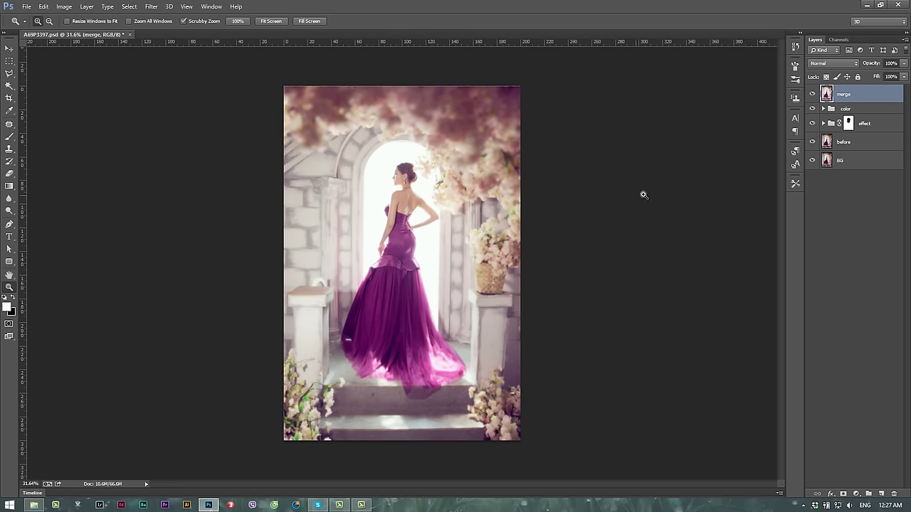
pyautogui.moveTo(812, 94); pyautogui.dragTo(814, 143)
pyautogui.keyDown('alt'); pyautogui.click(815, 143); pyautogui.keyUp('alt')
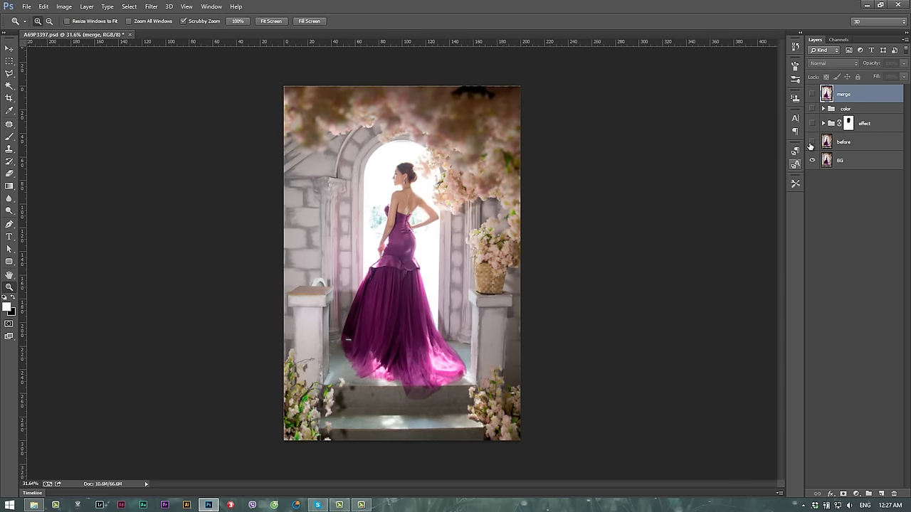